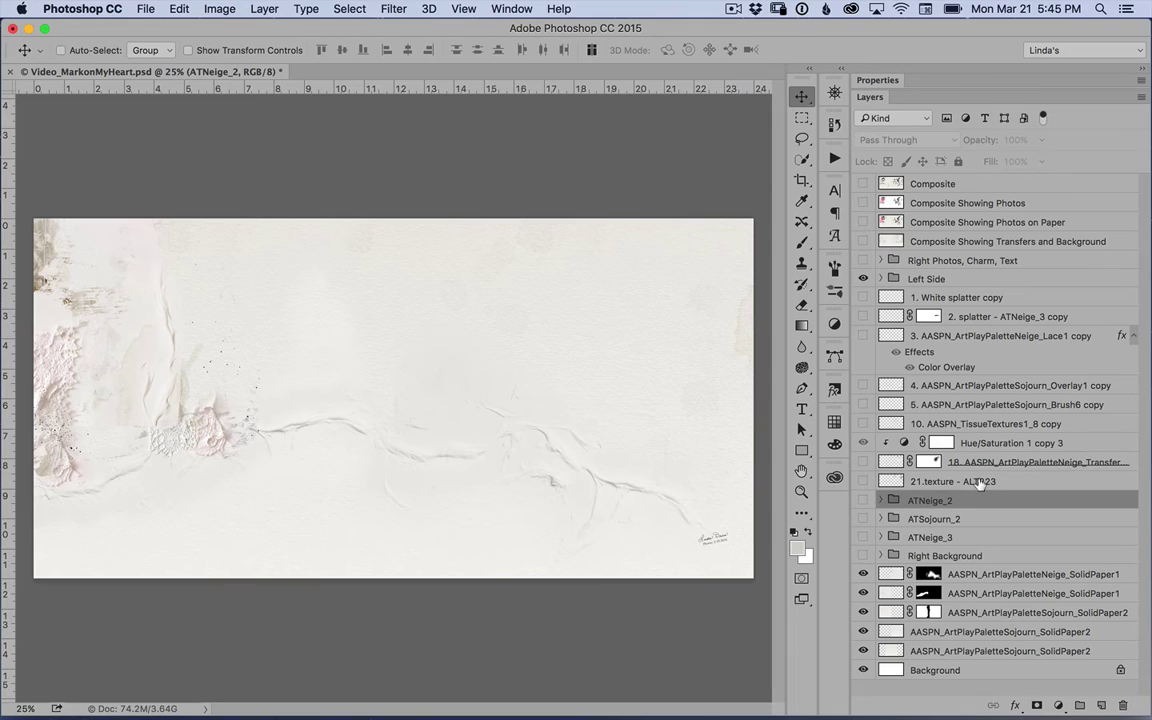
Show the White splatter copy, splatter - ATNeige_3 copy and ArtPlayPaletteNeige_Lace1 copy layers.
click(1007, 295)
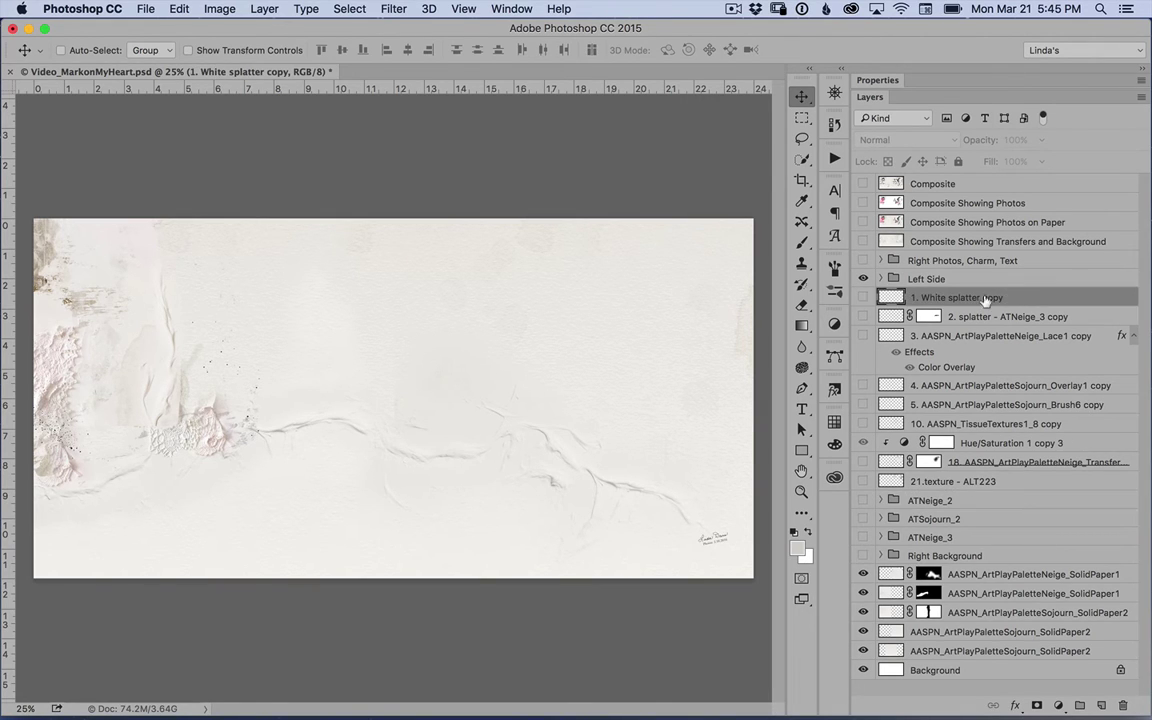
click(862, 297)
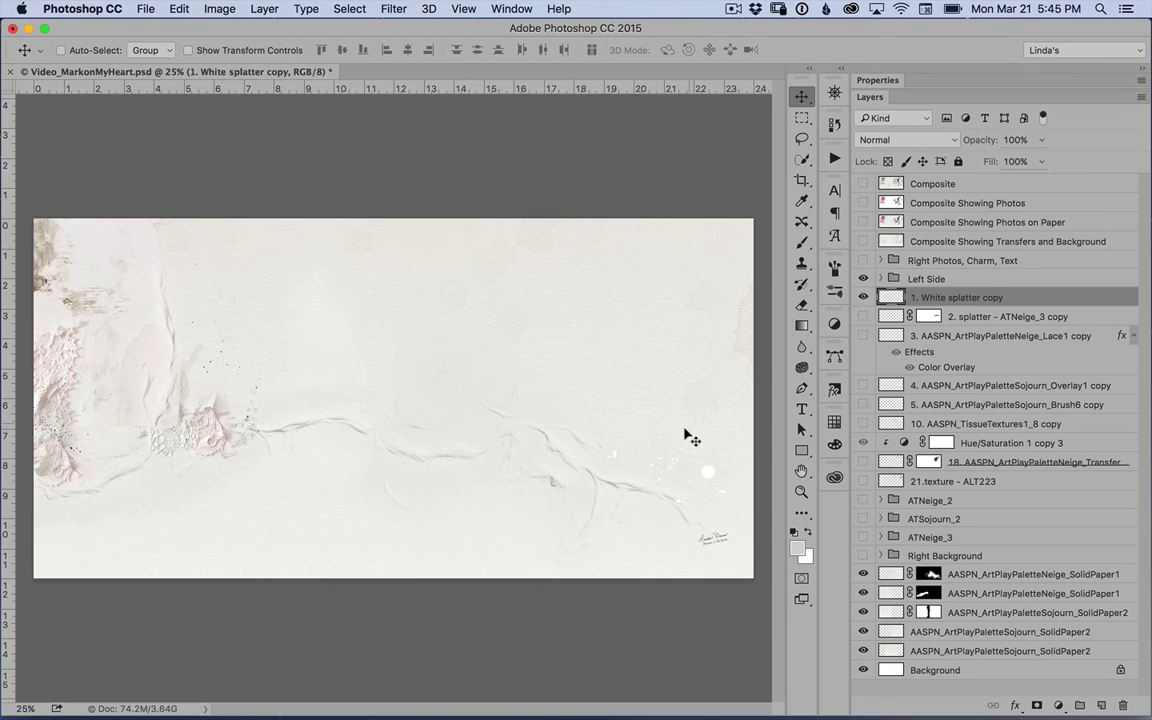
click(980, 316)
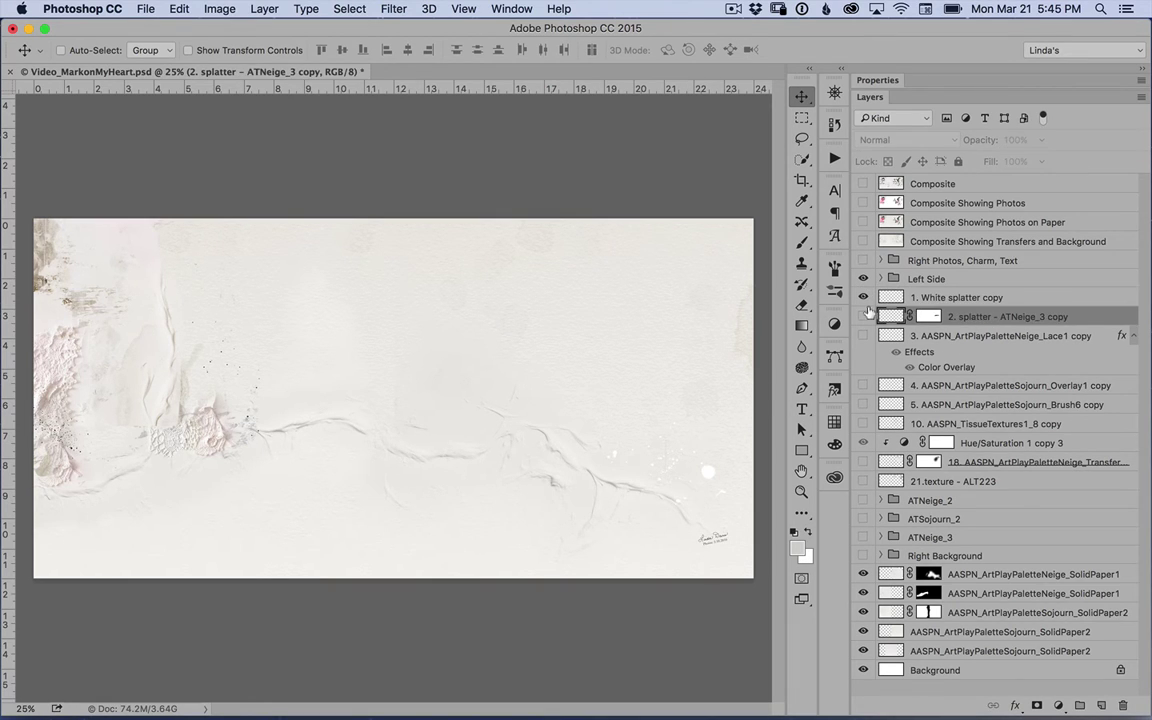
click(863, 316)
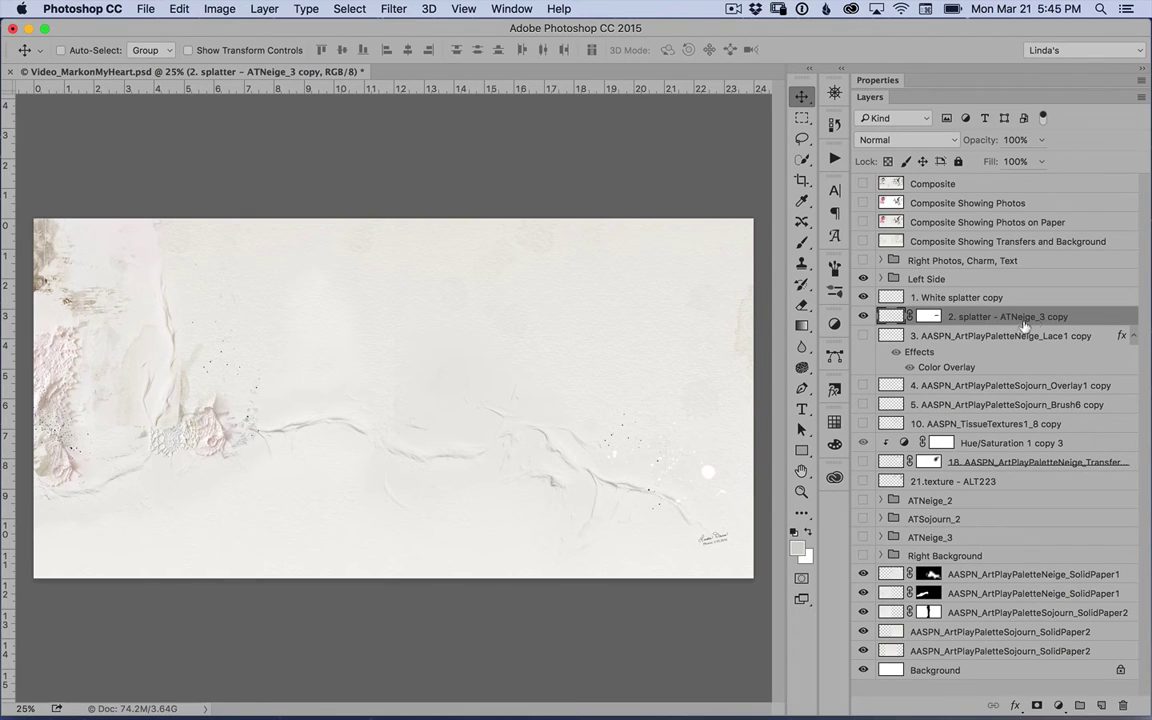
click(970, 336)
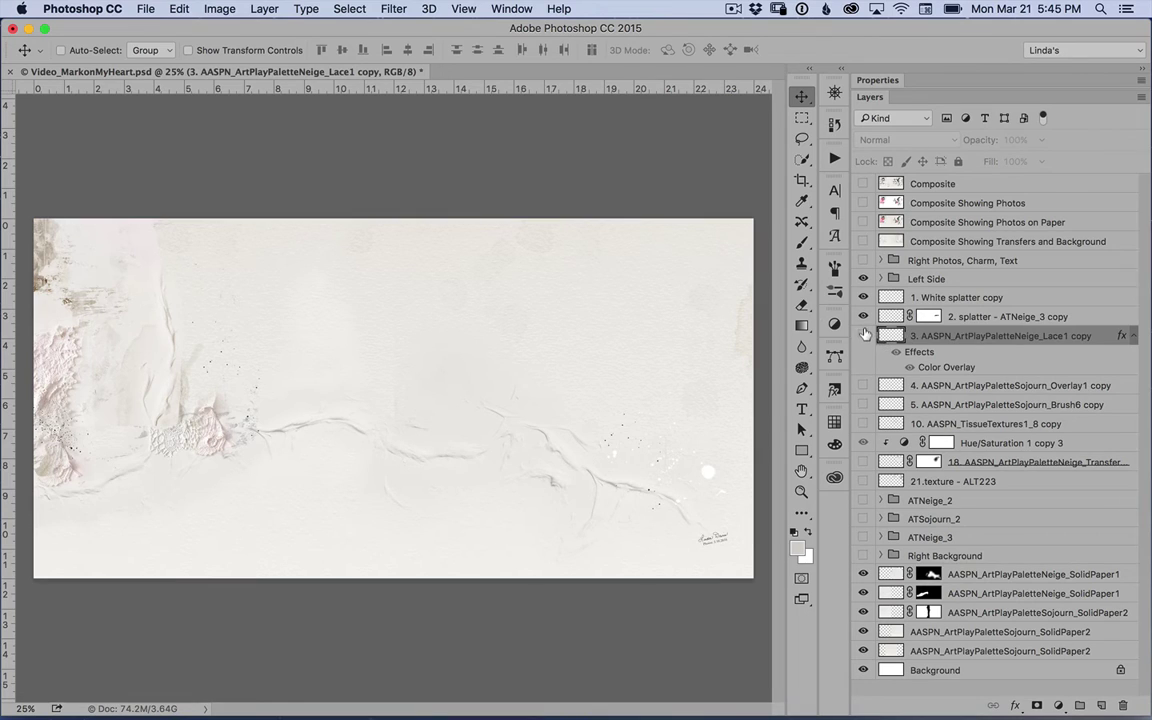
click(863, 335)
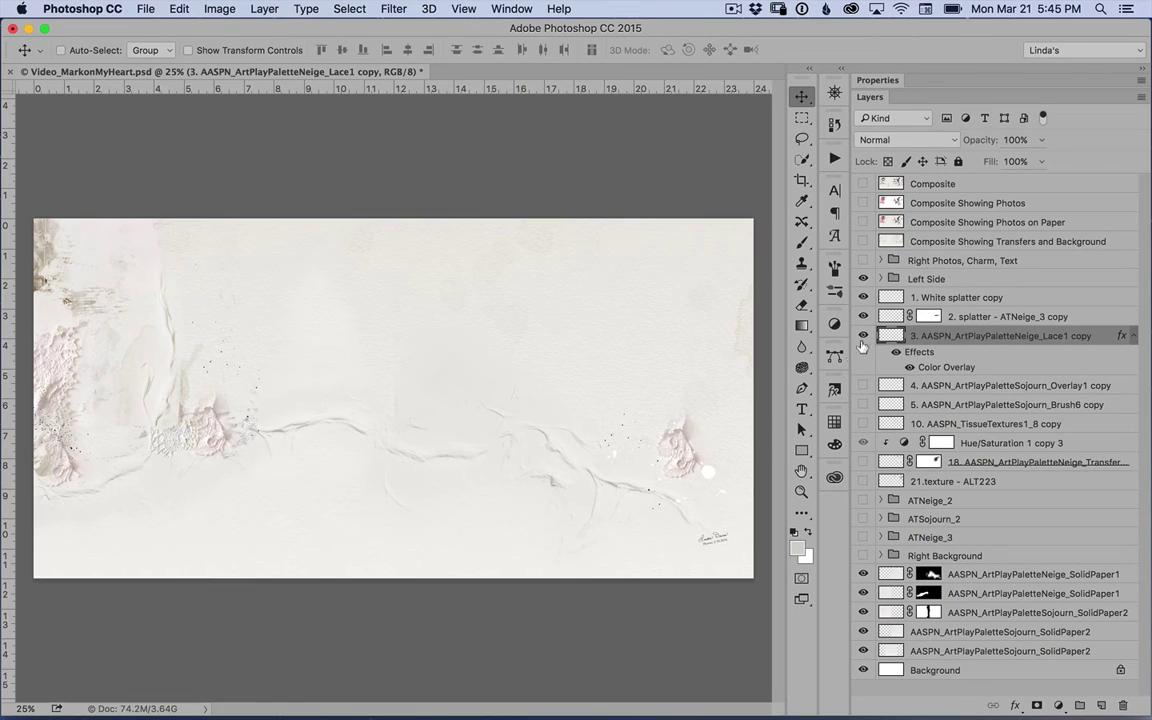
Inspect the Lace1 copy layer's Color Overlay settings and overlay color, keeping them as they are.
double_click(946, 366)
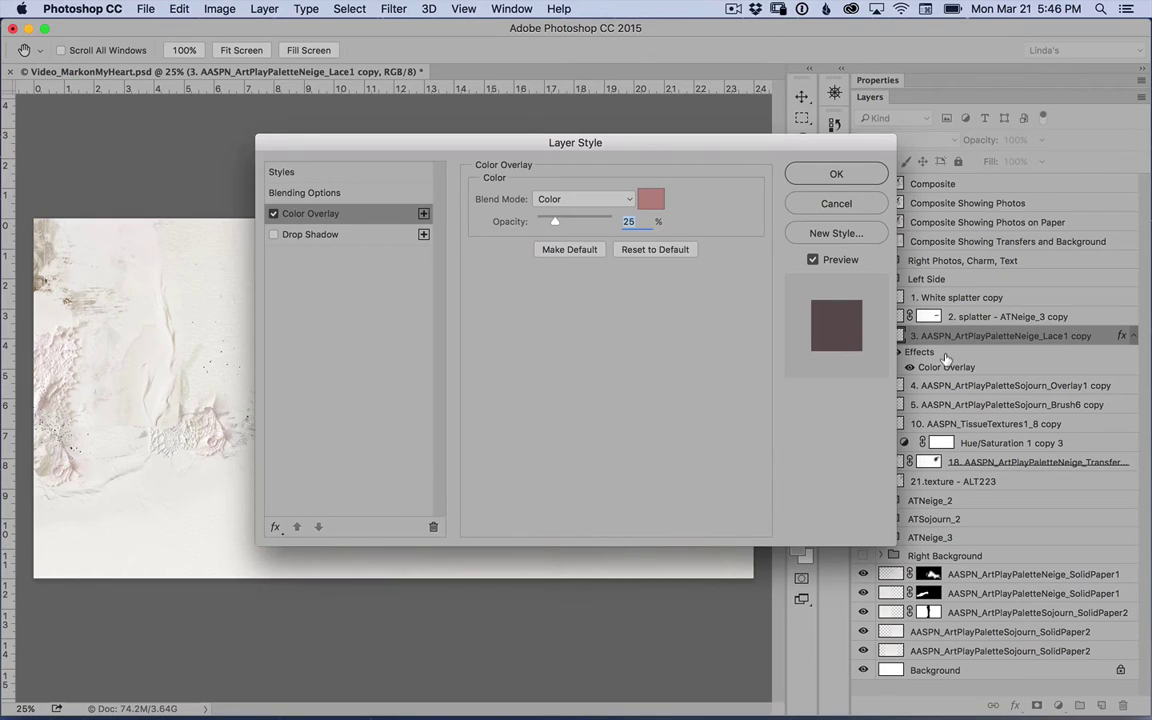
click(651, 200)
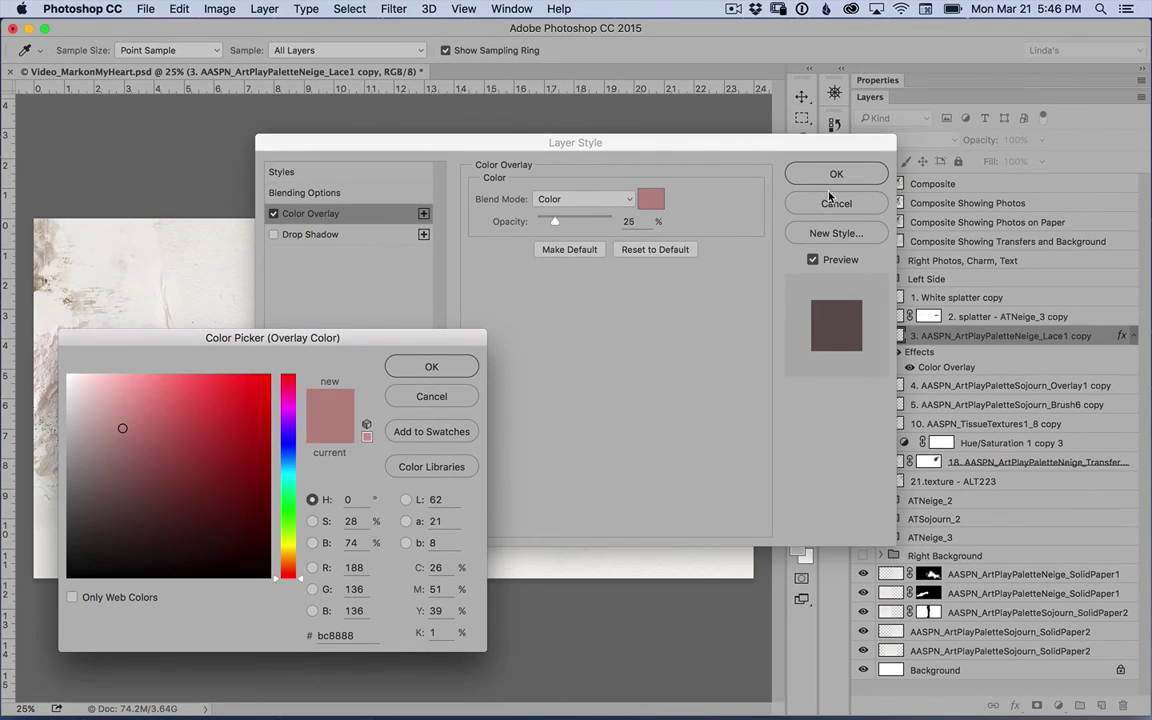
click(429, 366)
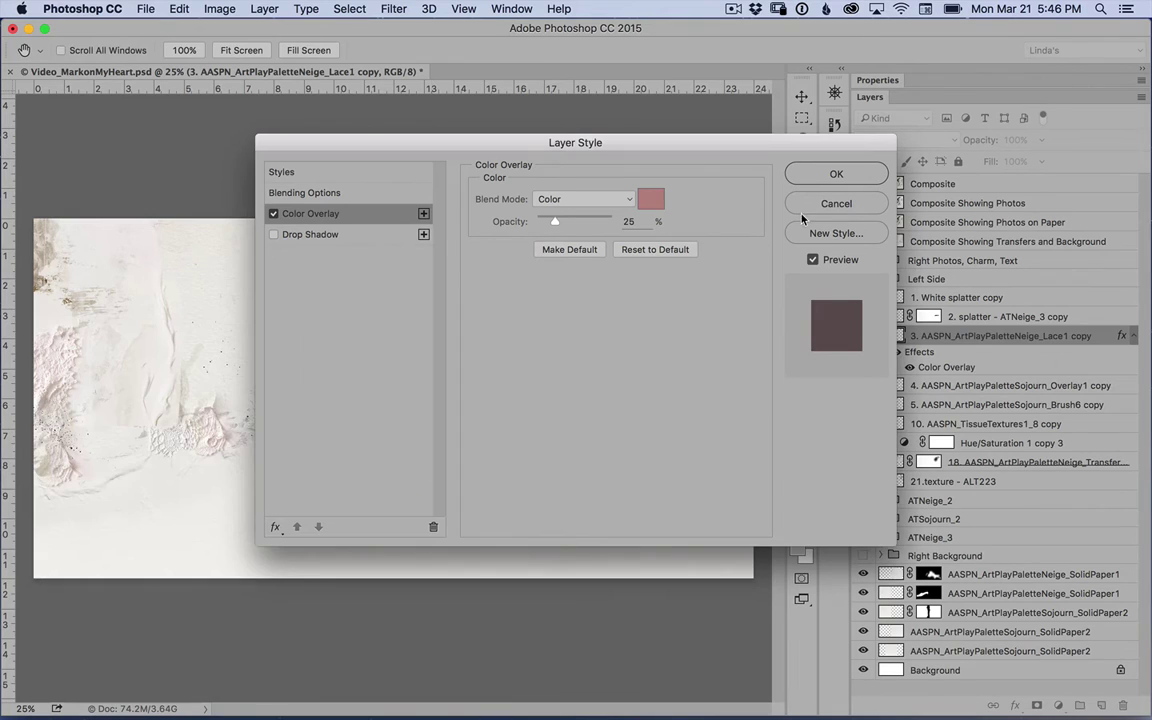
click(830, 175)
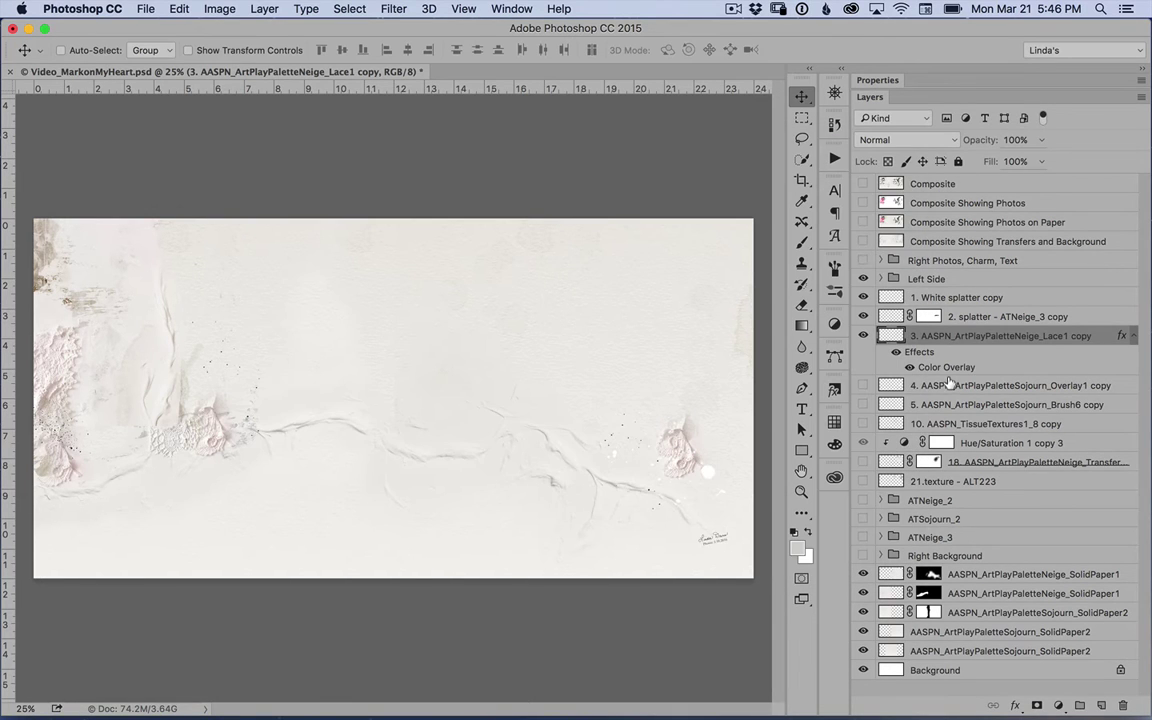
Show the ArtPlayPaletteSojourn_Overlay1 copy layer and move it right to the lower right edge of the canvas.
click(853, 385)
click(862, 385)
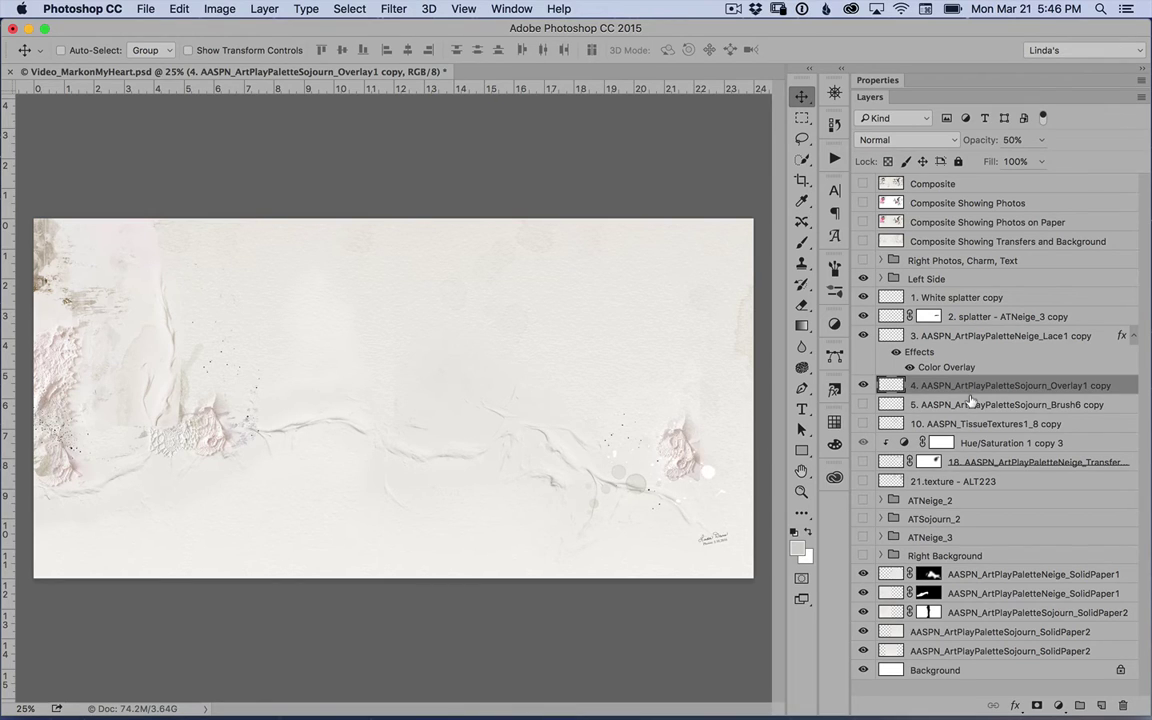
drag(676, 468, 727, 468)
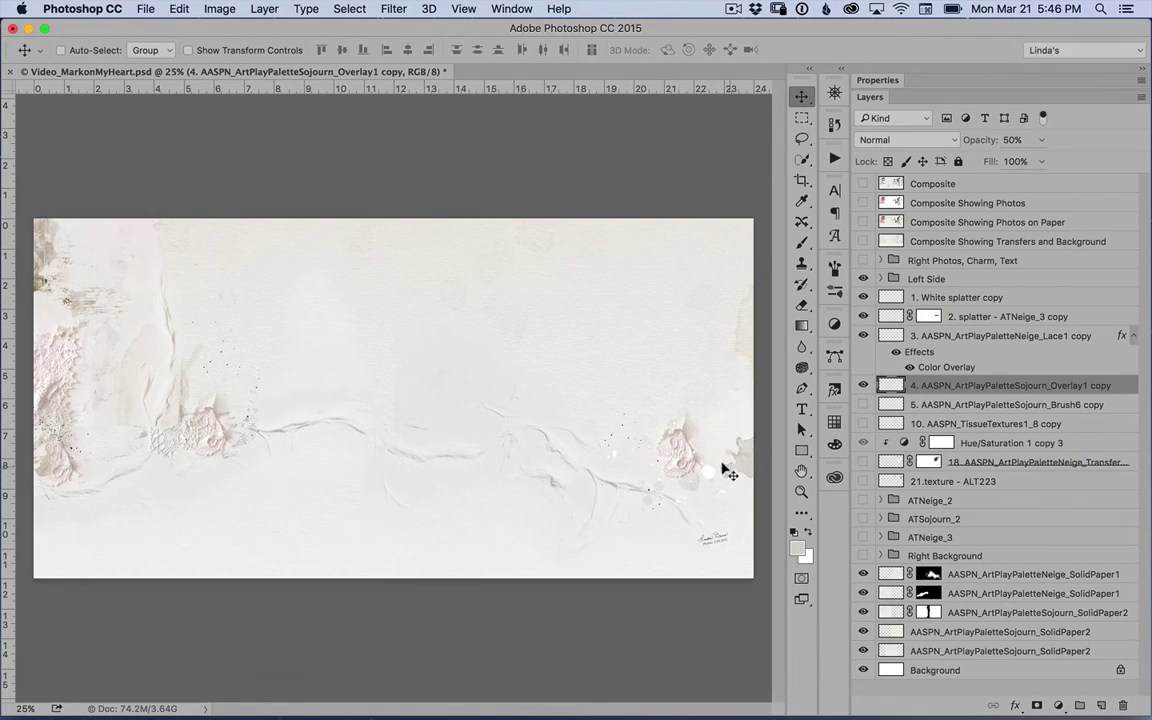
Show the ArtPlayPaletteSojourn_Brush6 copy layer and move it right and slightly up near the right-hand lace.
click(966, 403)
click(863, 404)
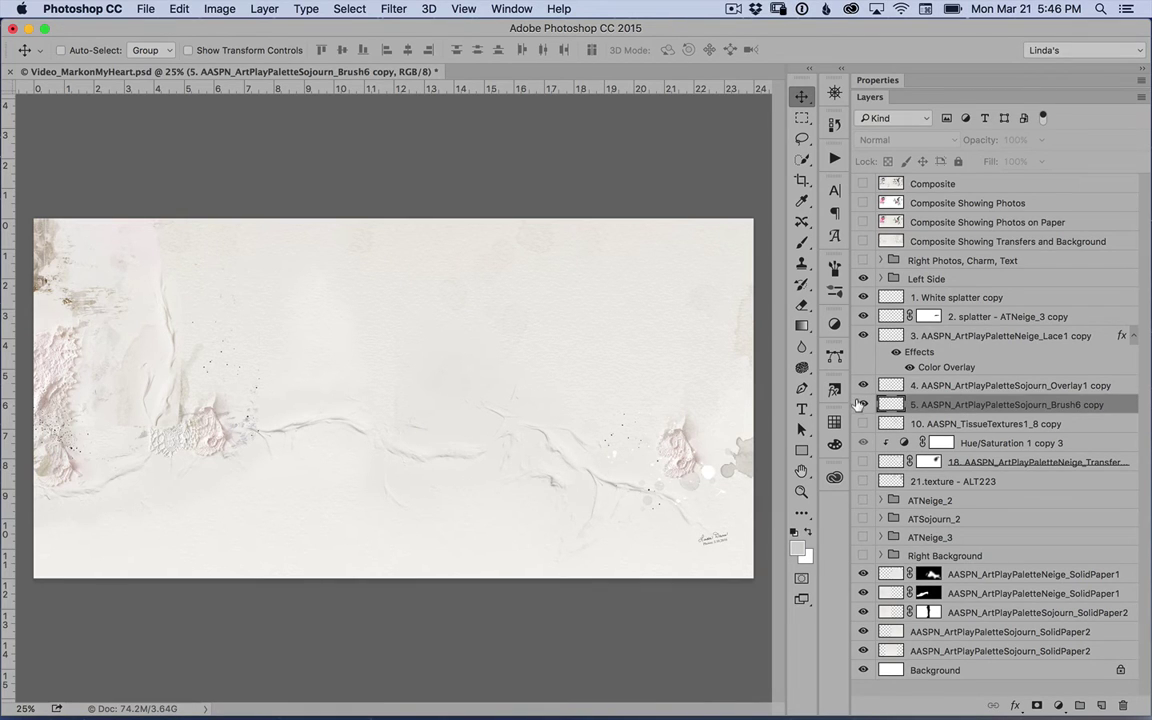
drag(676, 484, 722, 470)
Show the TissueTextures1_8 copy layer and move it slightly right and up on the canvas.
click(960, 425)
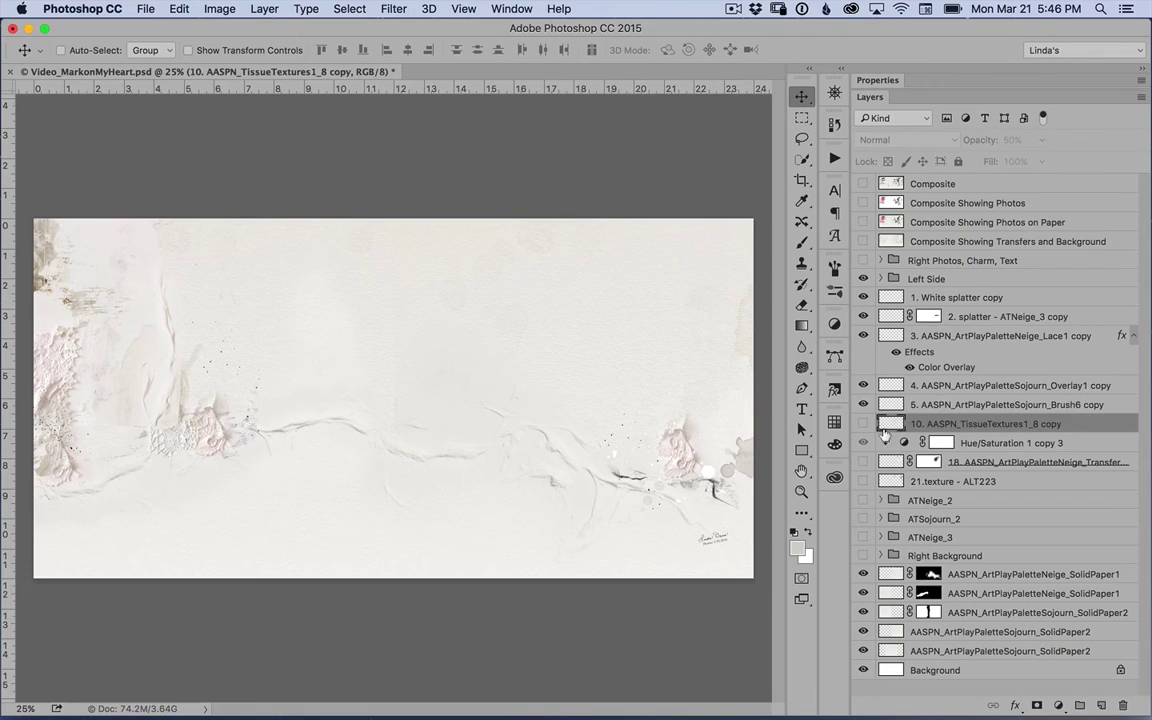
click(863, 424)
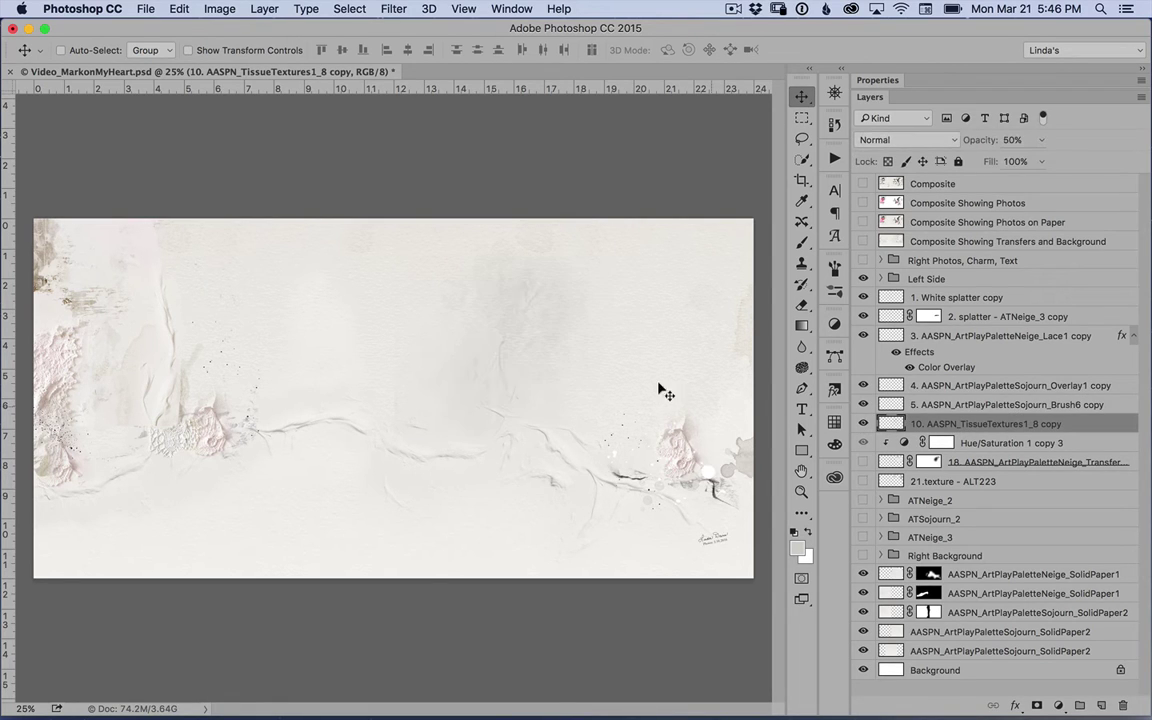
drag(523, 335, 541, 329)
Show the ArtPlayPaletteNeige_Transfer5 copy layer and move it up against the top edge of the canvas.
click(975, 461)
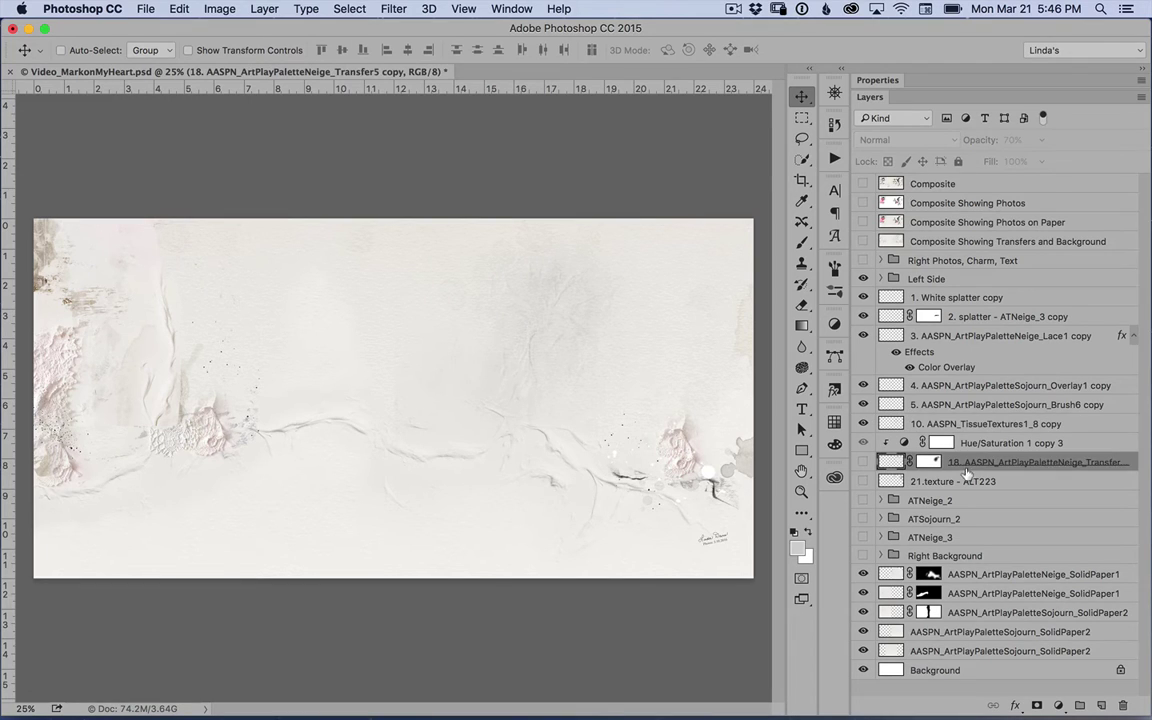
click(863, 461)
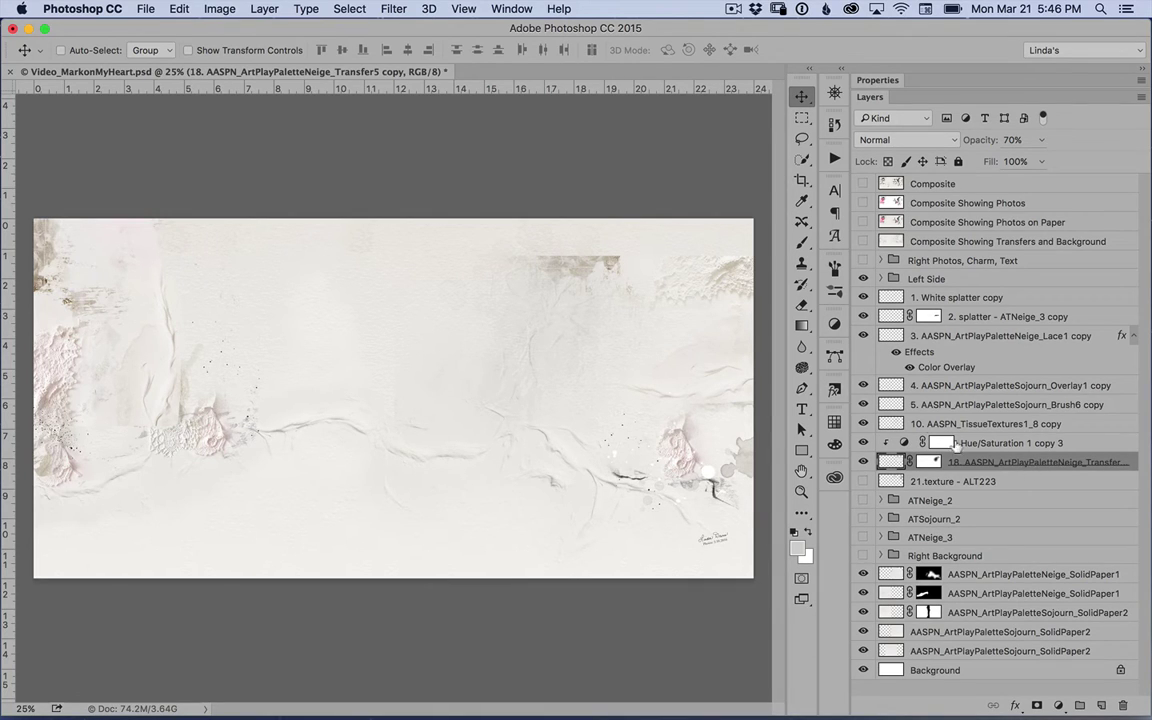
drag(707, 270, 702, 241)
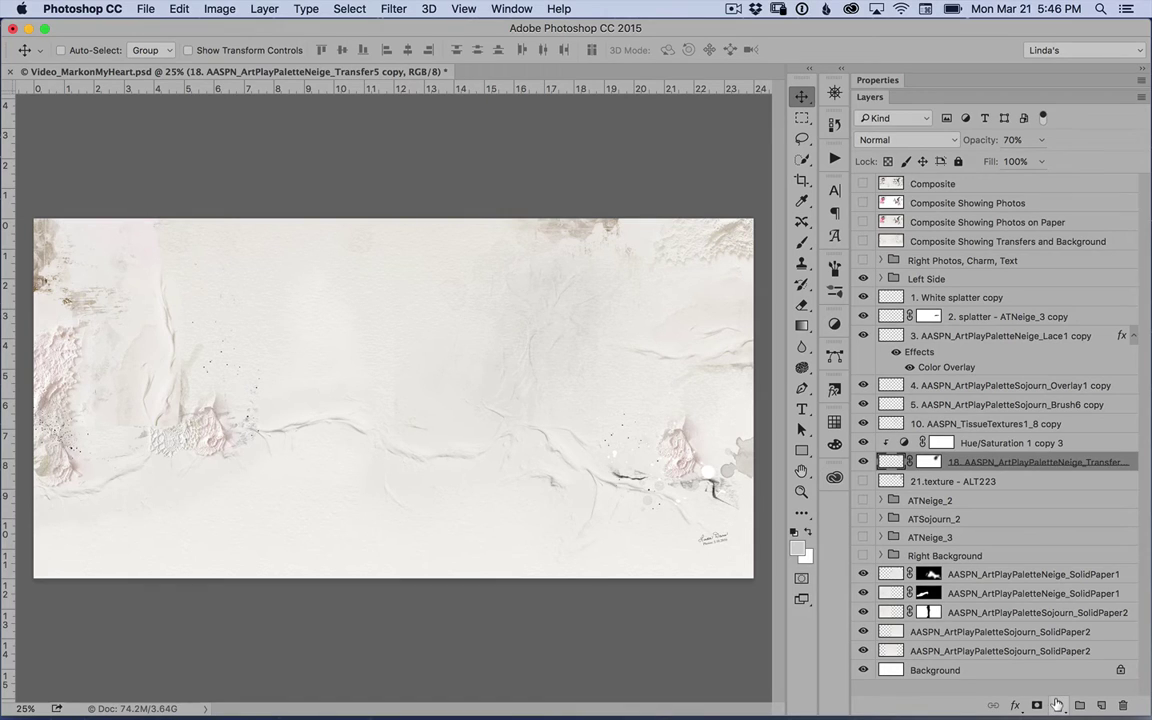
Examine the settings and preset list of the Hue/Saturation 1 copy 3 adjustment layer, leaving the Sepia preset.
double_click(1036, 443)
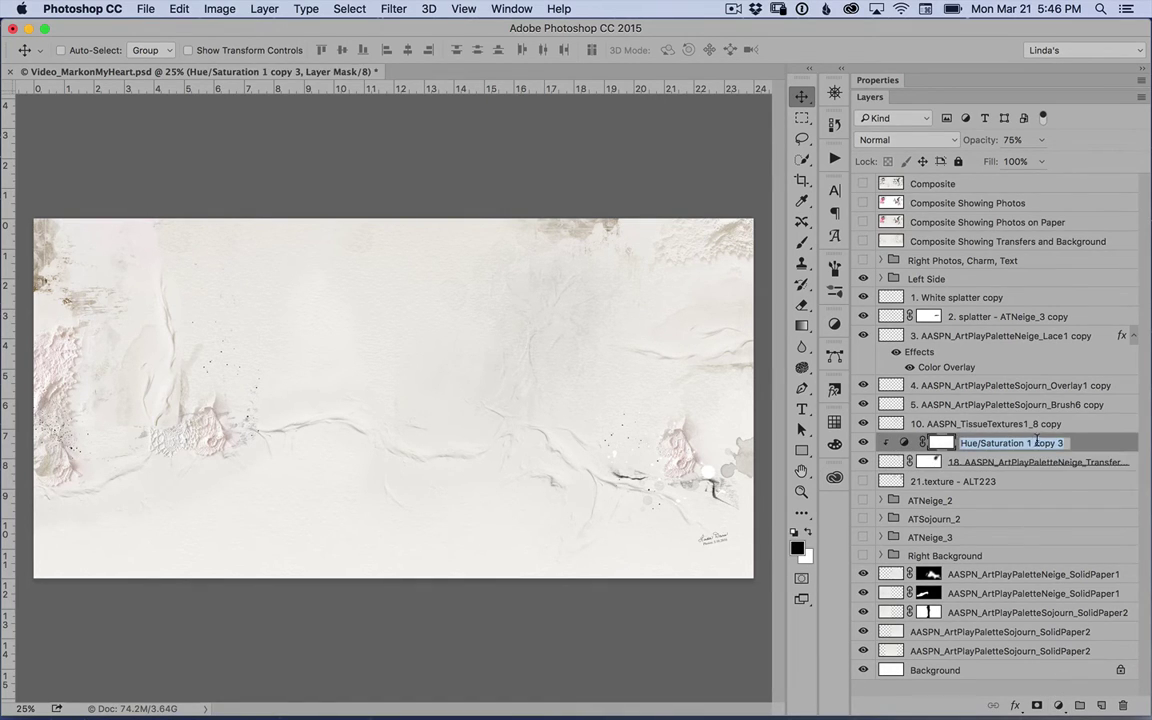
click(904, 443)
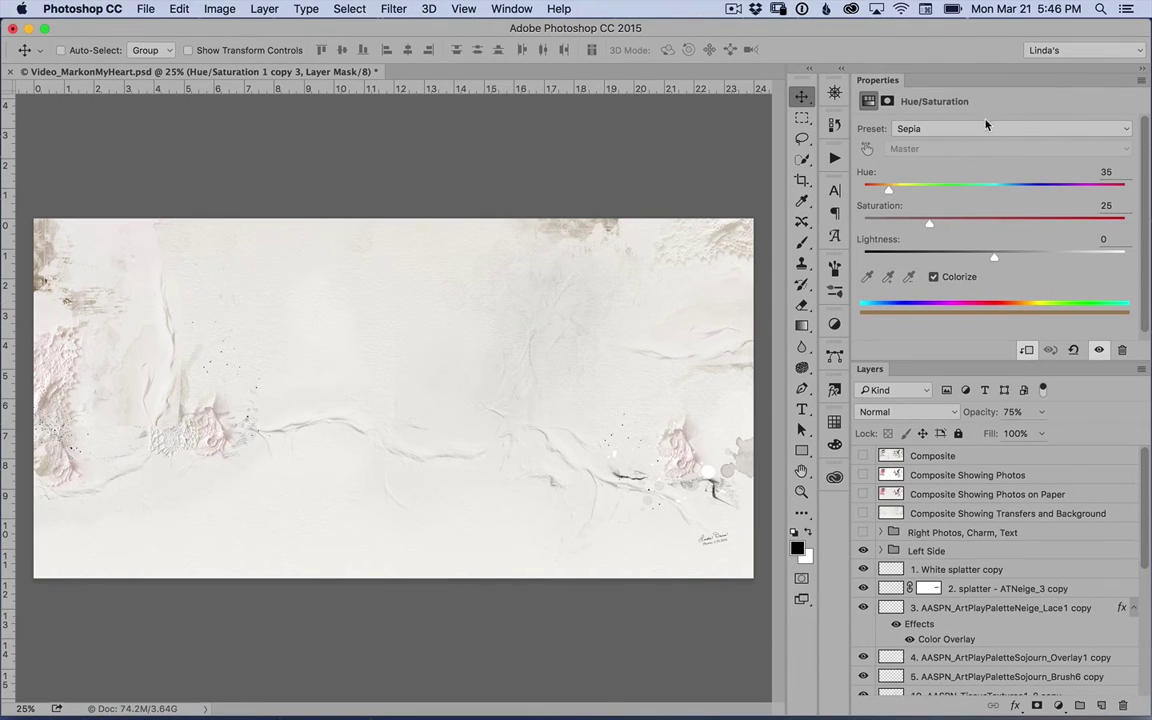
click(1120, 131)
click(1112, 107)
click(1123, 133)
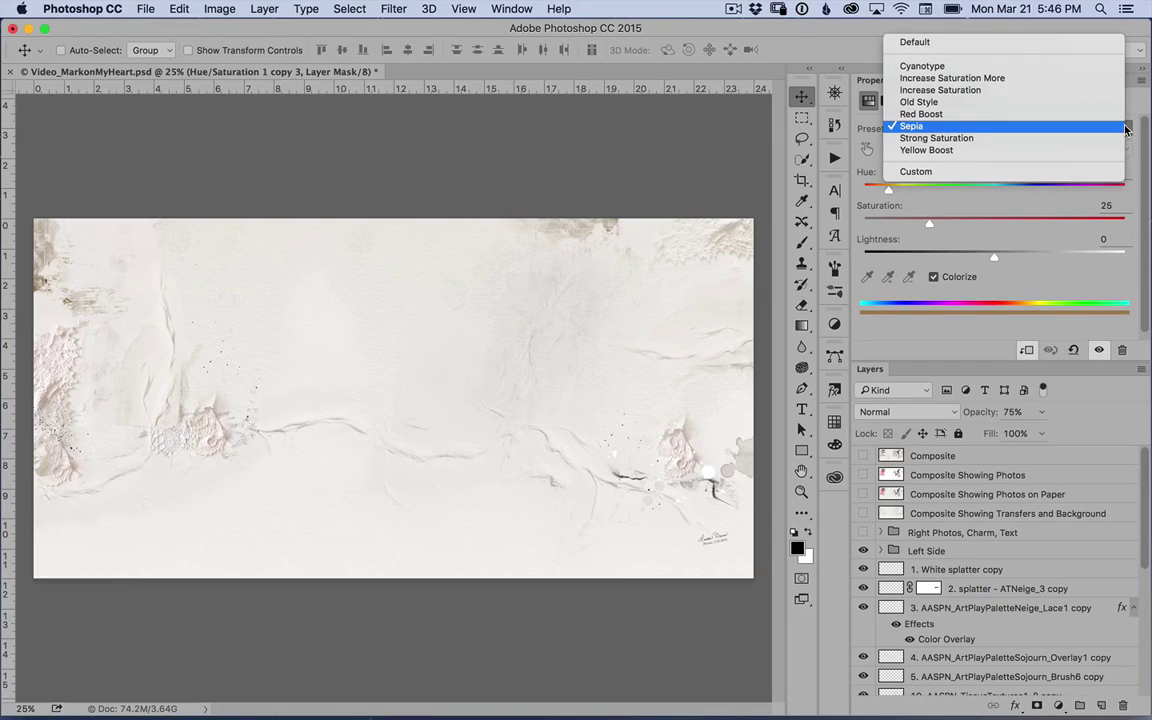
click(1118, 128)
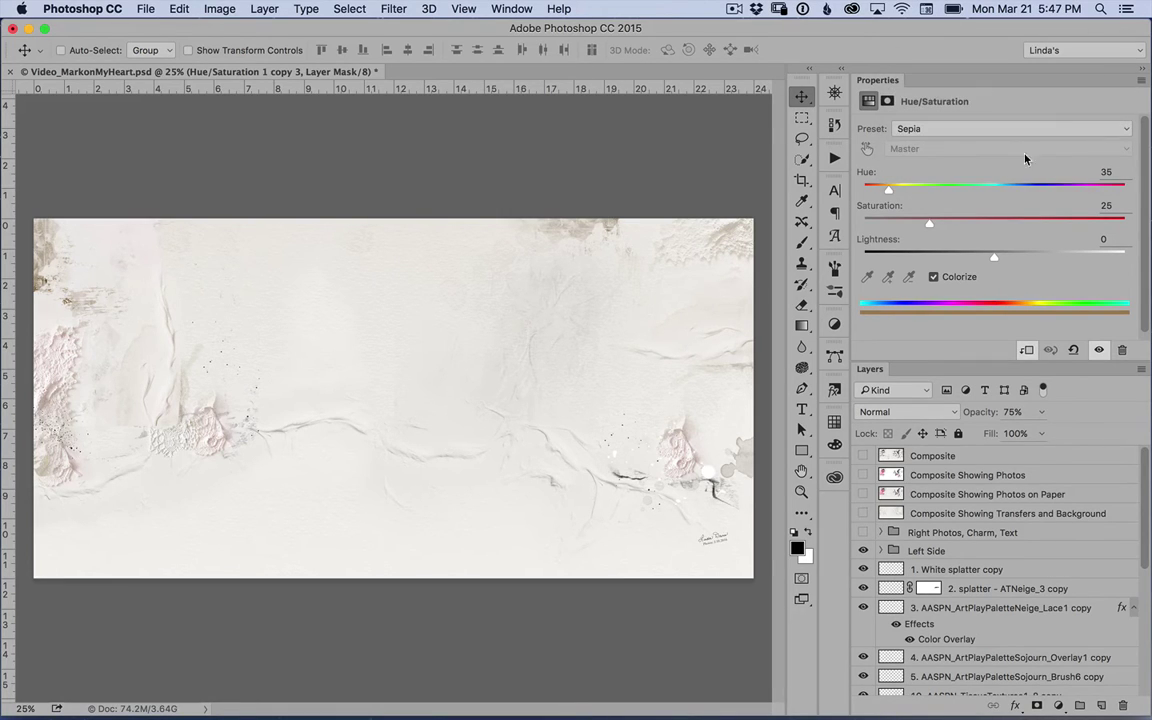
double_click(996, 87)
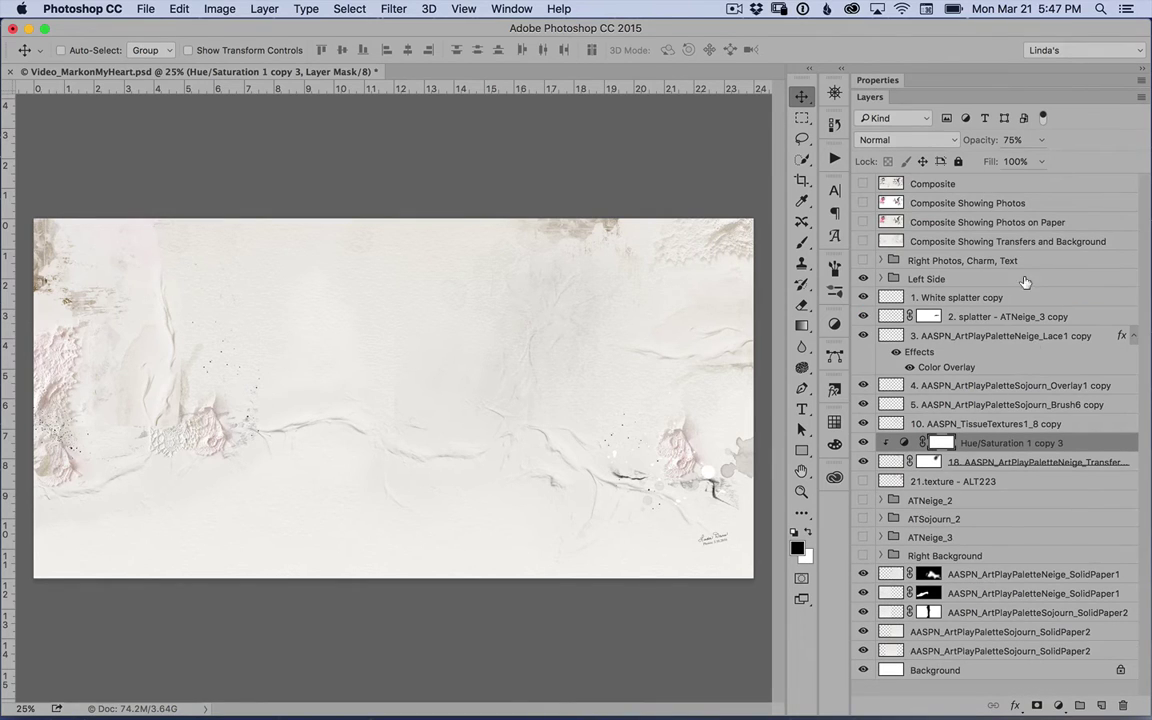
Show the 21.texture - ALT223 layer and move it above the Hue/Saturation 1 copy 3 layer.
click(1004, 479)
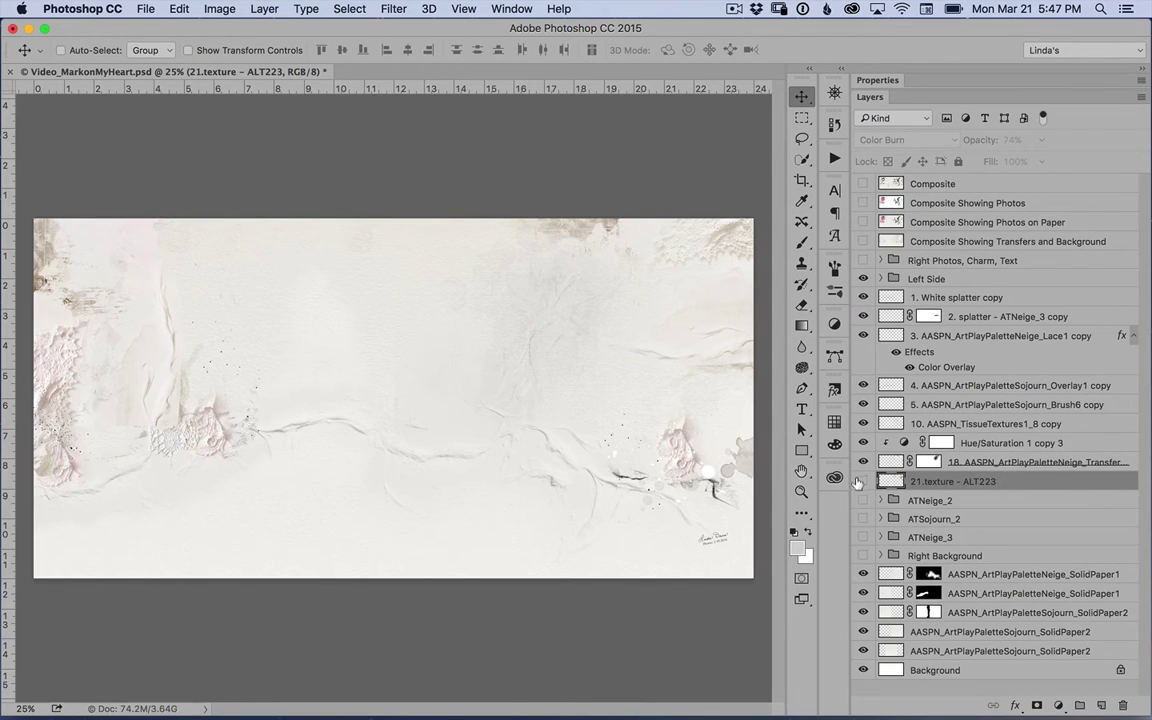
click(862, 481)
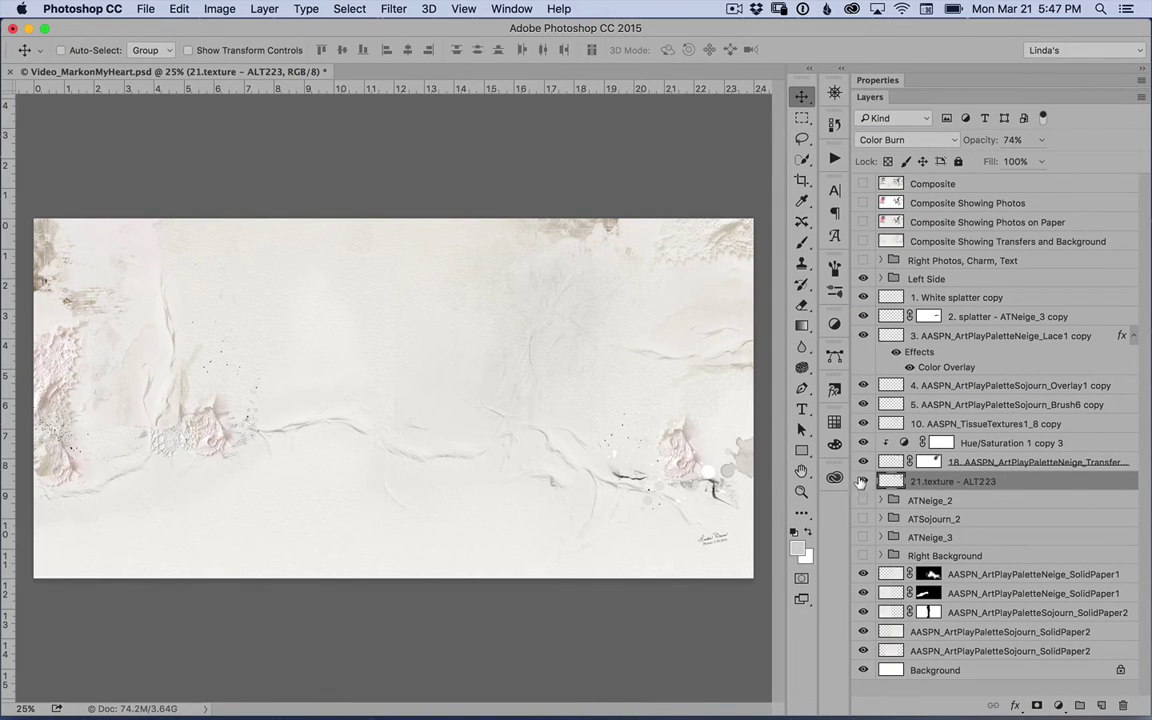
click(862, 481)
click(862, 481)
drag(918, 440, 919, 450)
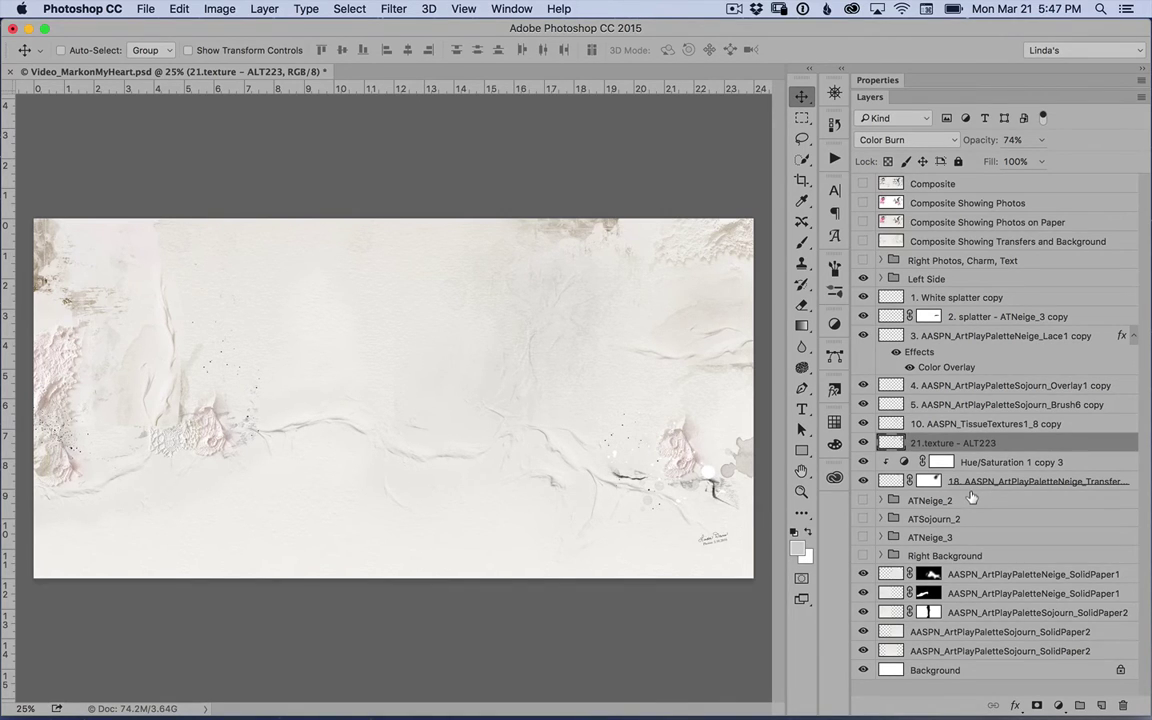
Expand the ATSojourn_2 group and show both the group and its 8. texture layer.
click(880, 519)
click(878, 519)
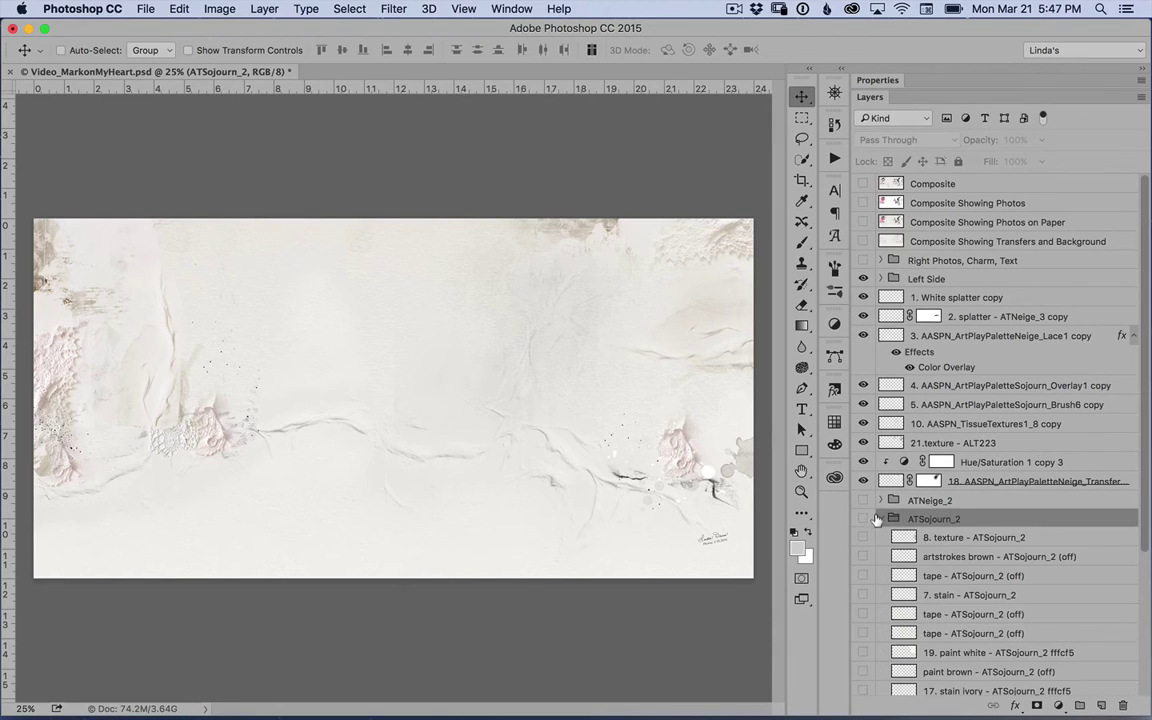
scroll(1130, 445, down, 5)
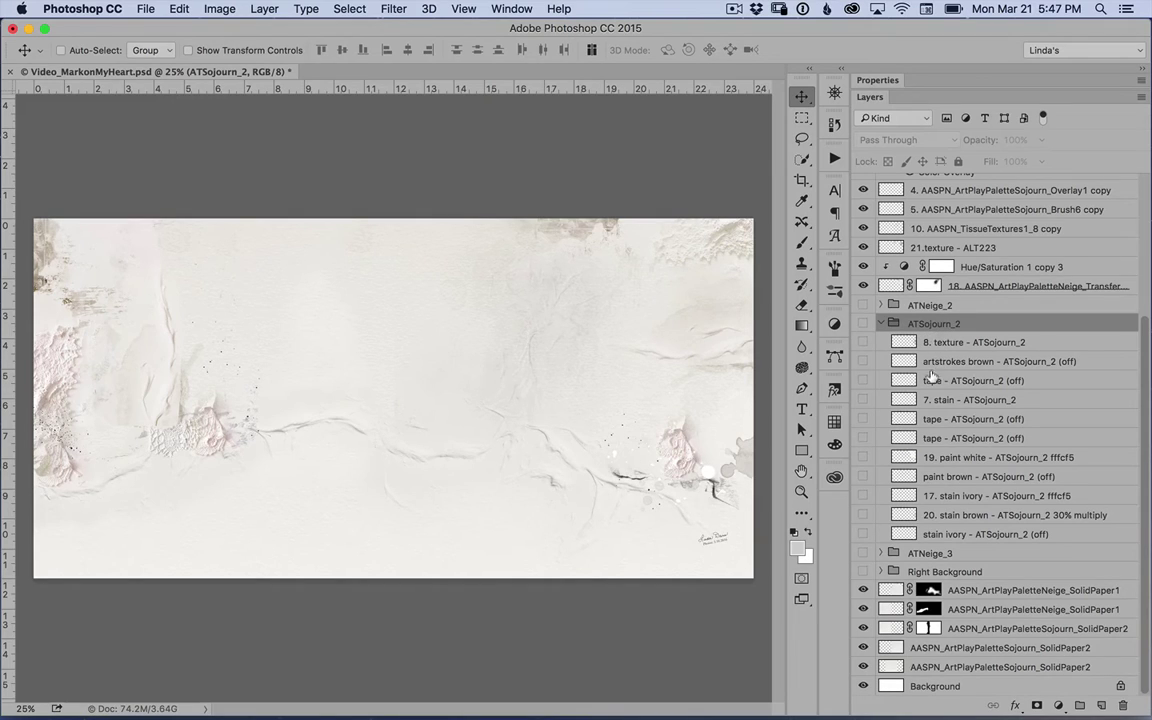
click(862, 324)
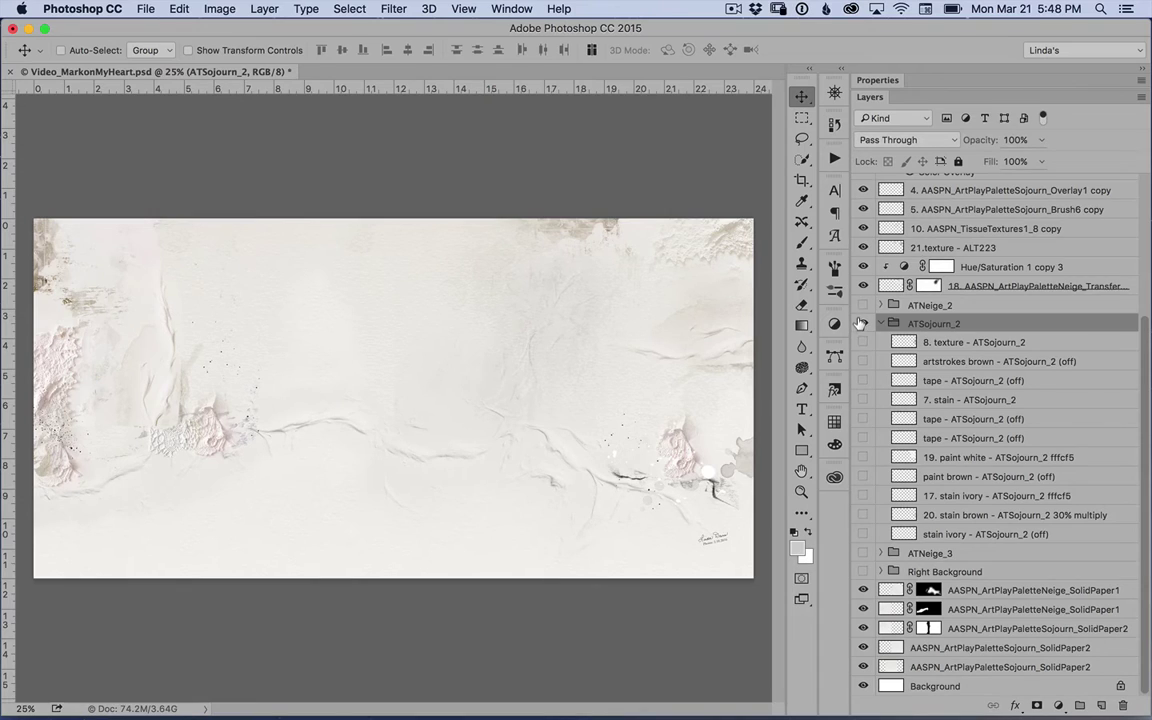
click(881, 342)
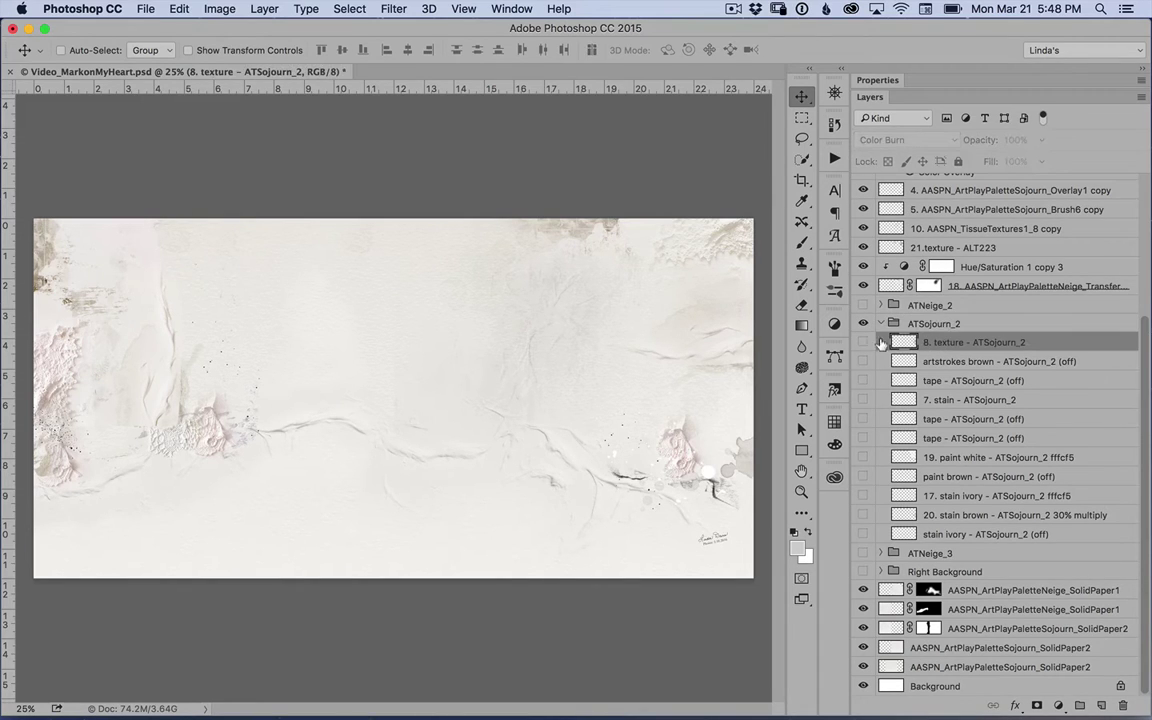
click(862, 342)
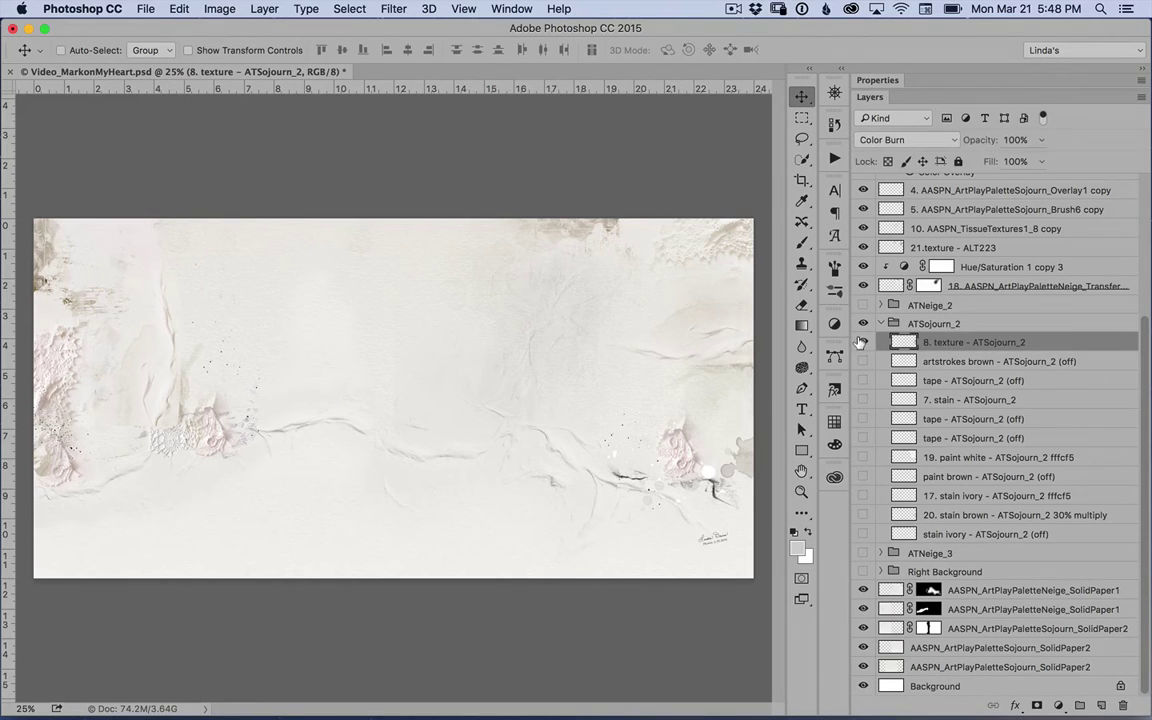
Preview the artstrokes brown layer in the ATSojourn_2 group, and hide it again.
click(937, 360)
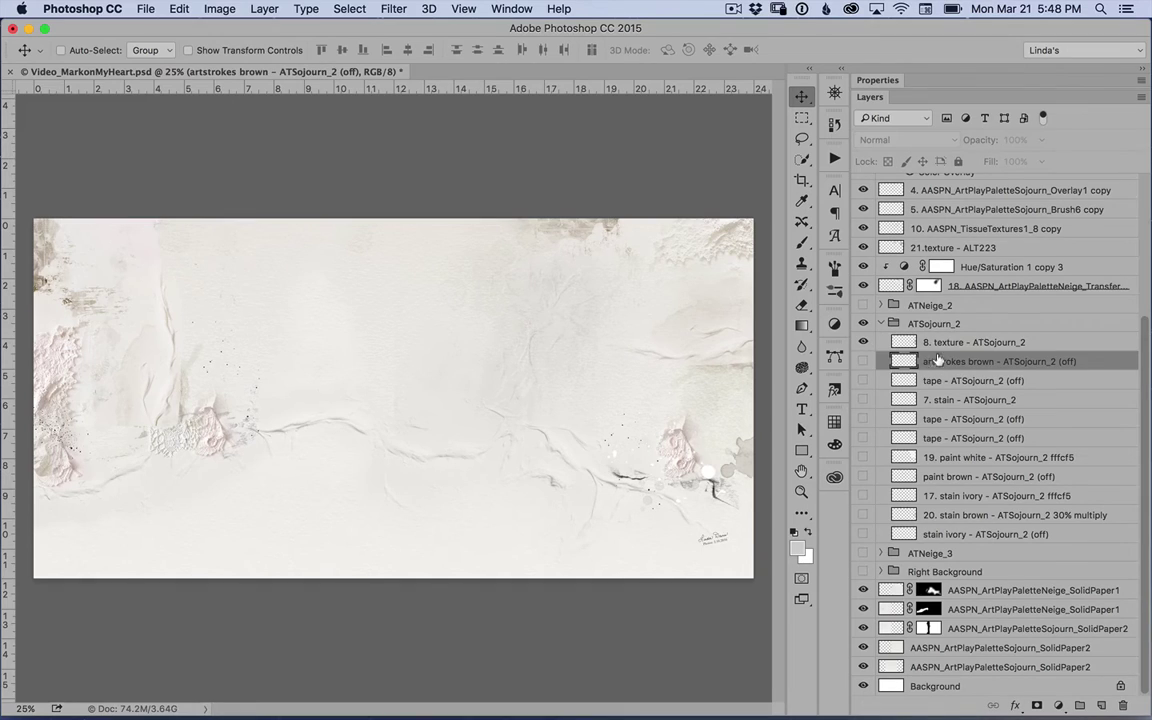
click(863, 361)
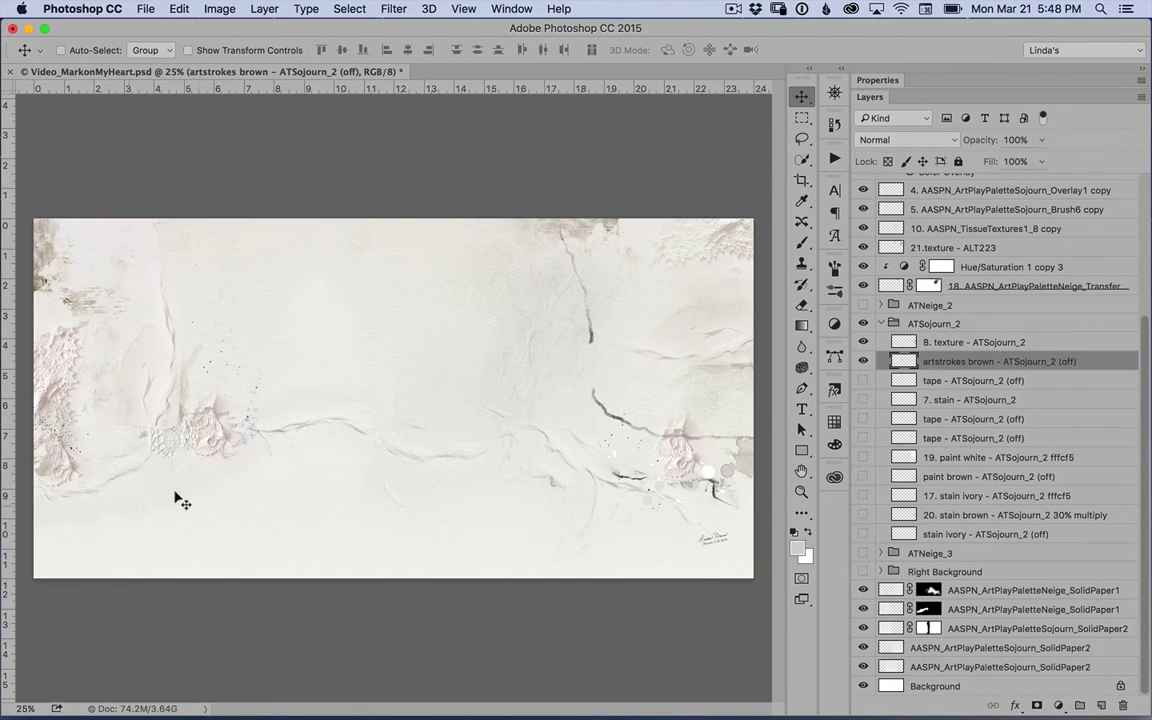
click(862, 361)
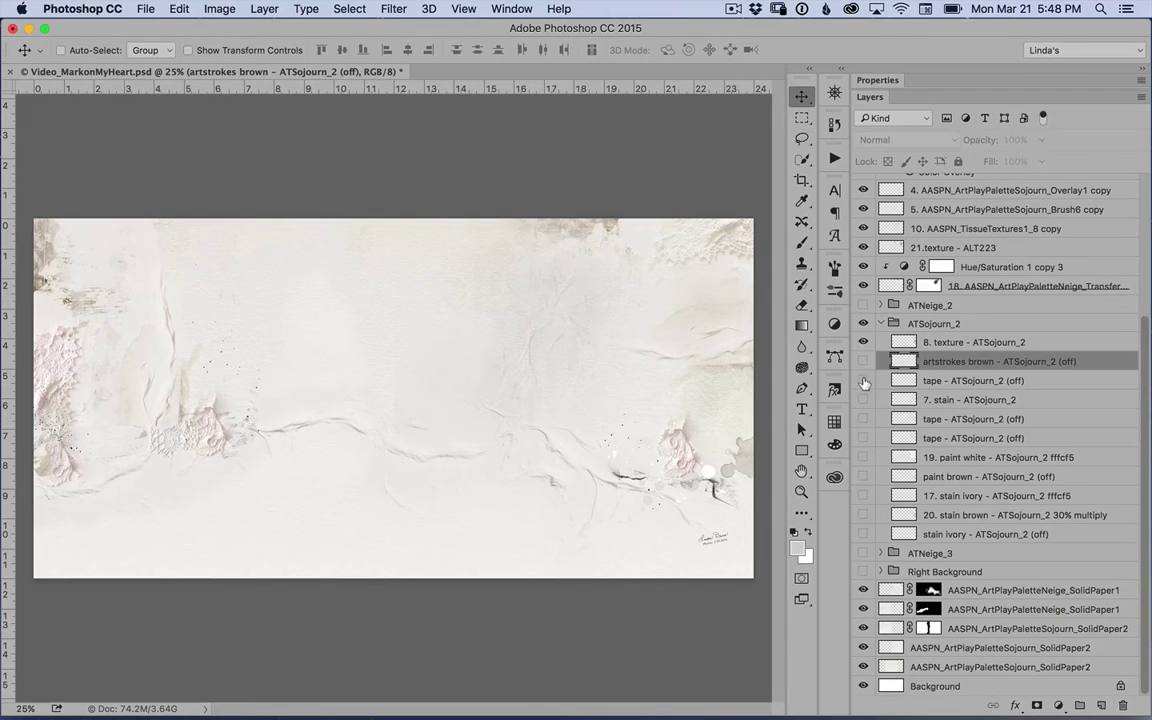
Preview the upper tape layer in the ATSojourn_2 group and hide it, leaving the 7. stain and 19. paint white layers shown.
click(862, 381)
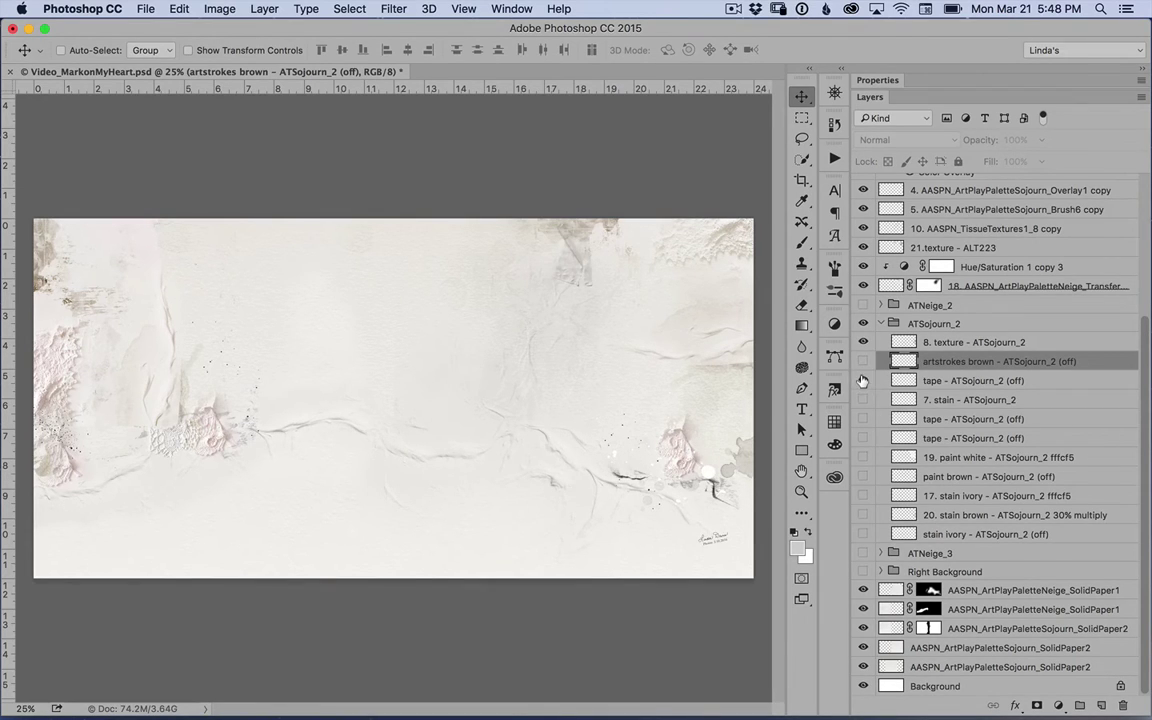
click(862, 381)
click(861, 399)
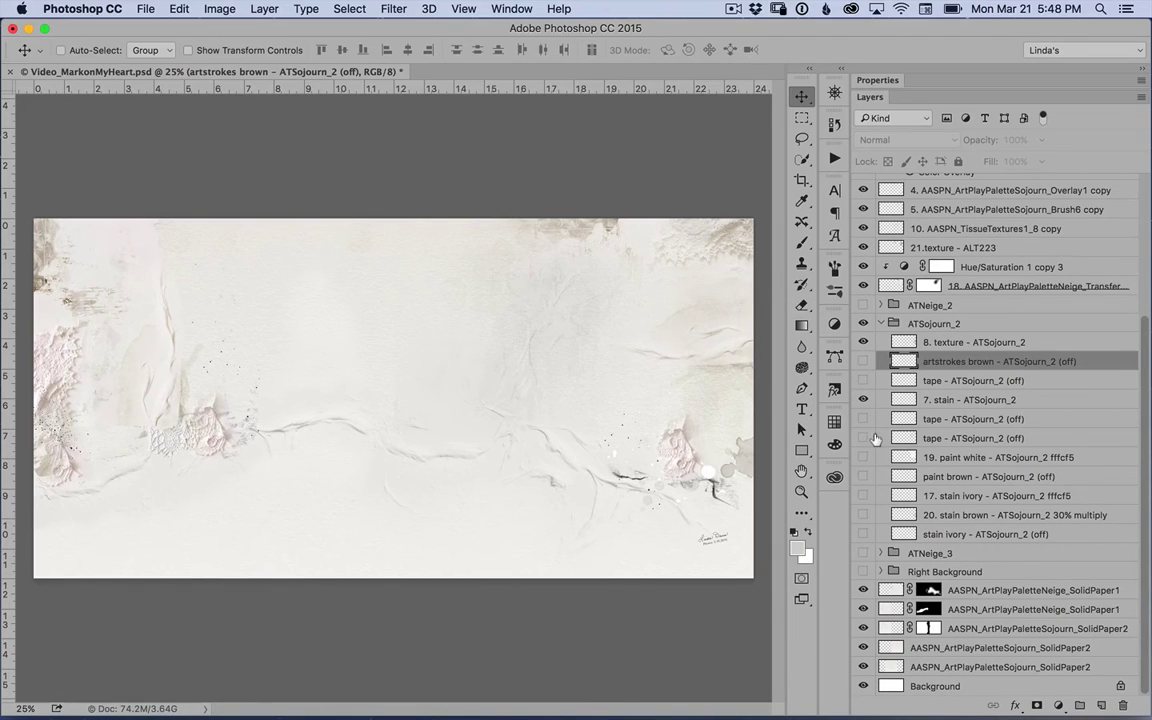
click(863, 399)
click(862, 457)
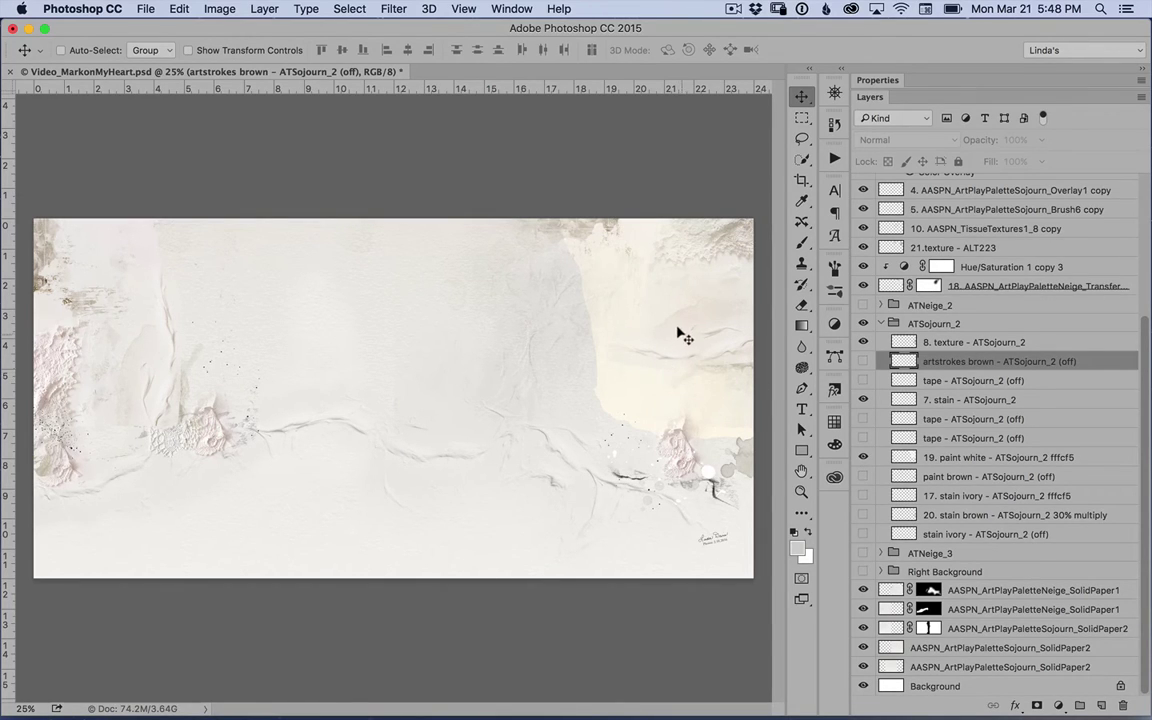
Set the foreground color to fffcf5 from the 19. paint white layer's name, and fill that layer with it, preserving transparency.
click(1057, 457)
double_click(1060, 457)
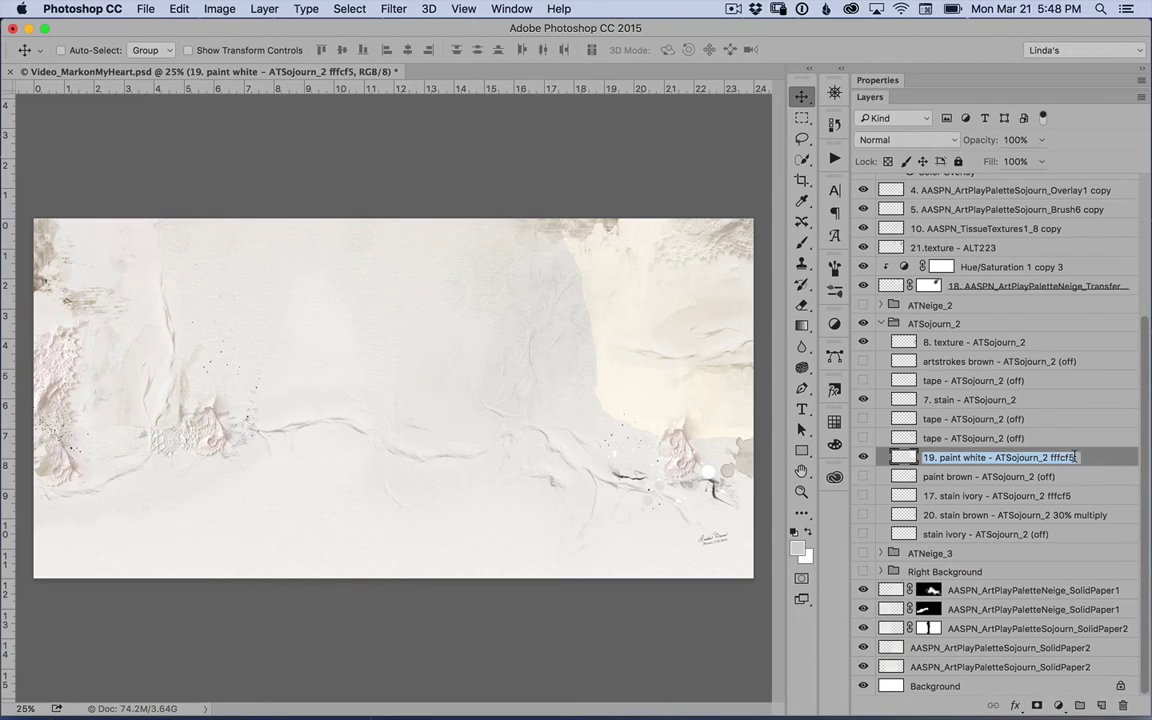
click(1075, 457)
drag(1072, 457, 1052, 457)
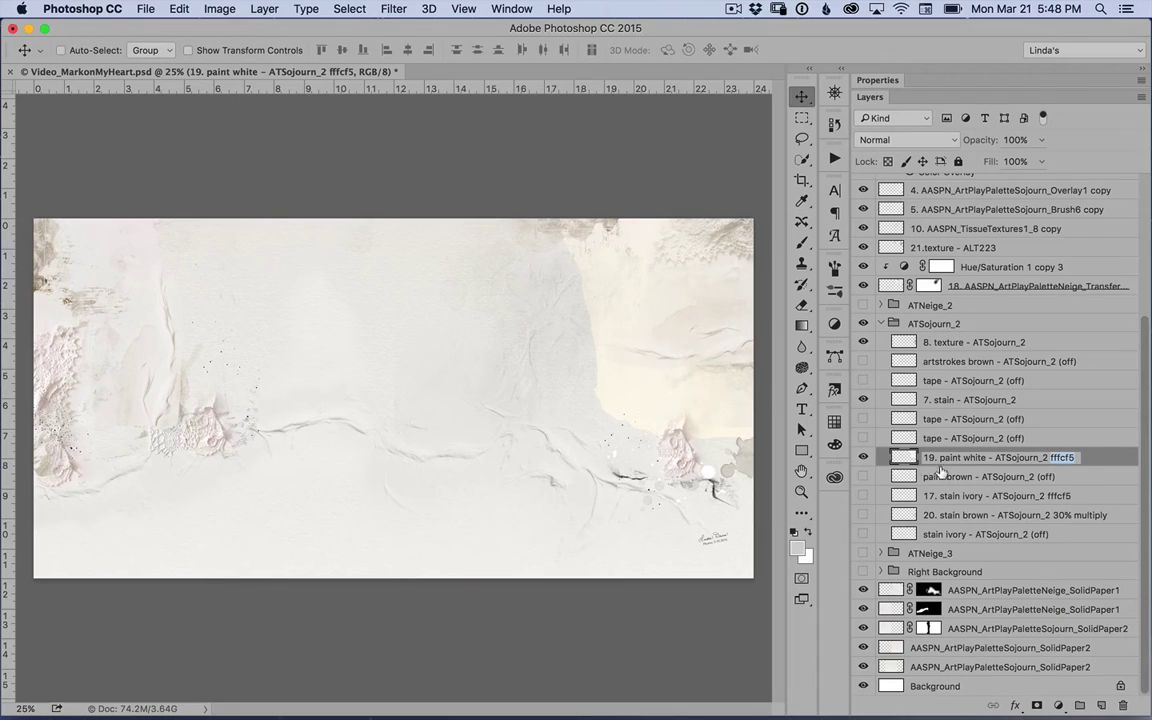
click(796, 545)
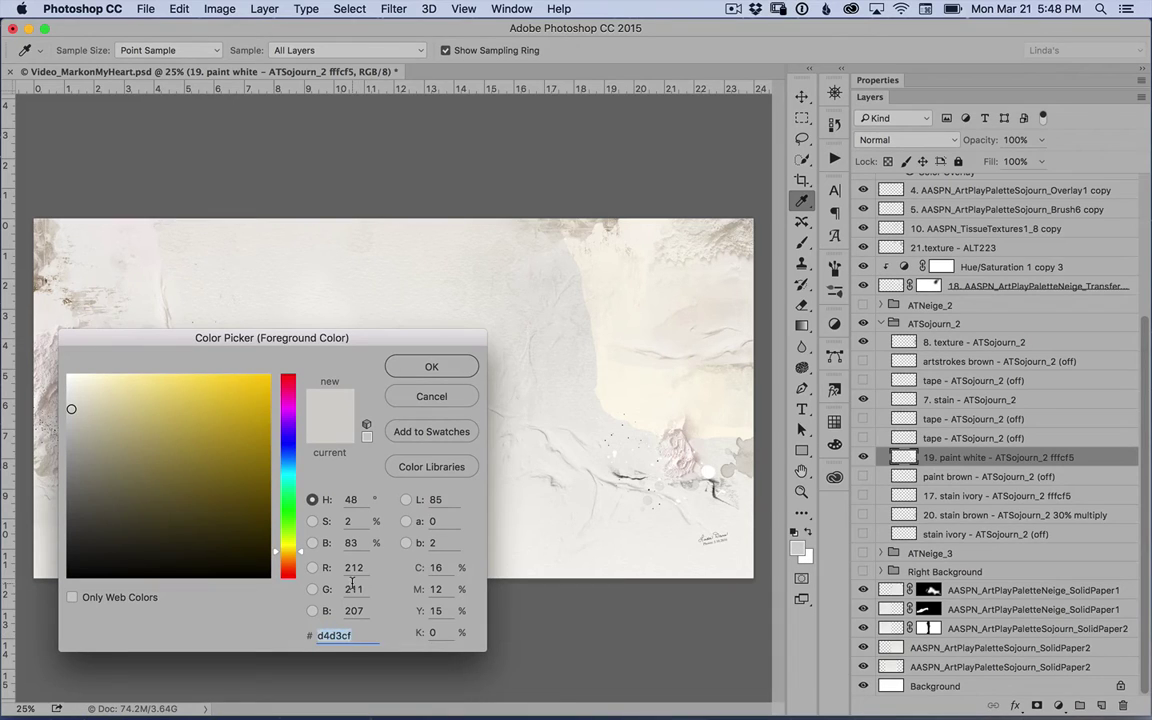
key(super+c)
key(super+v)
click(431, 368)
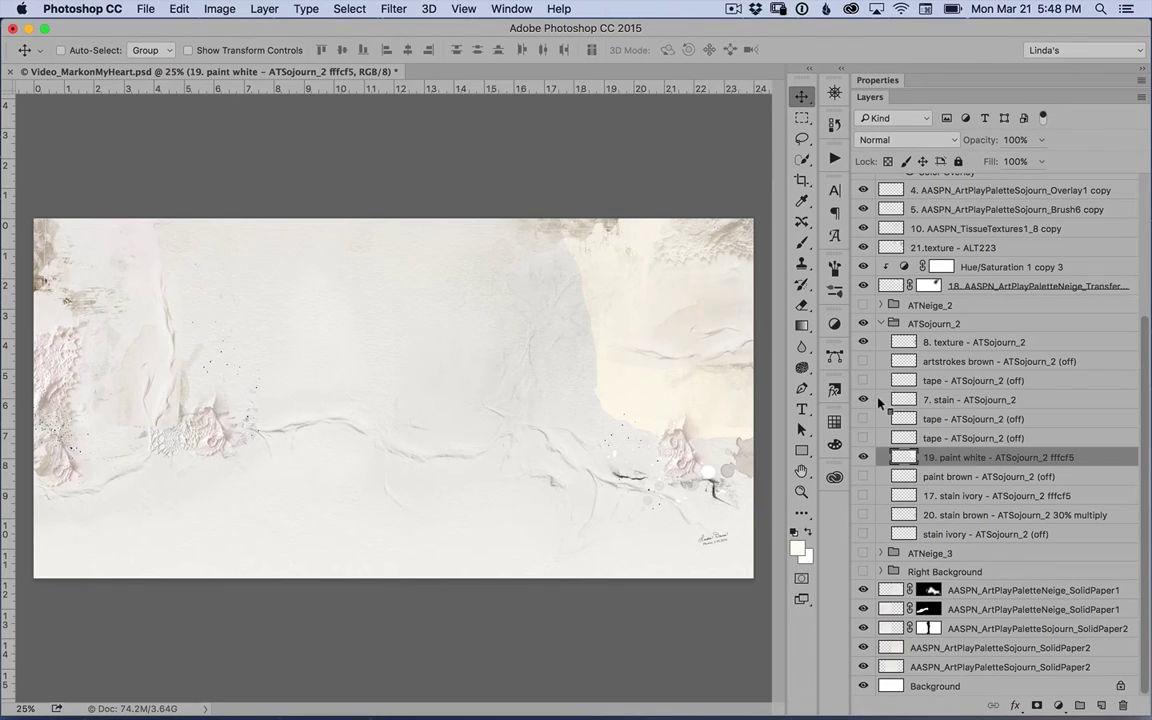
key(shift+F5)
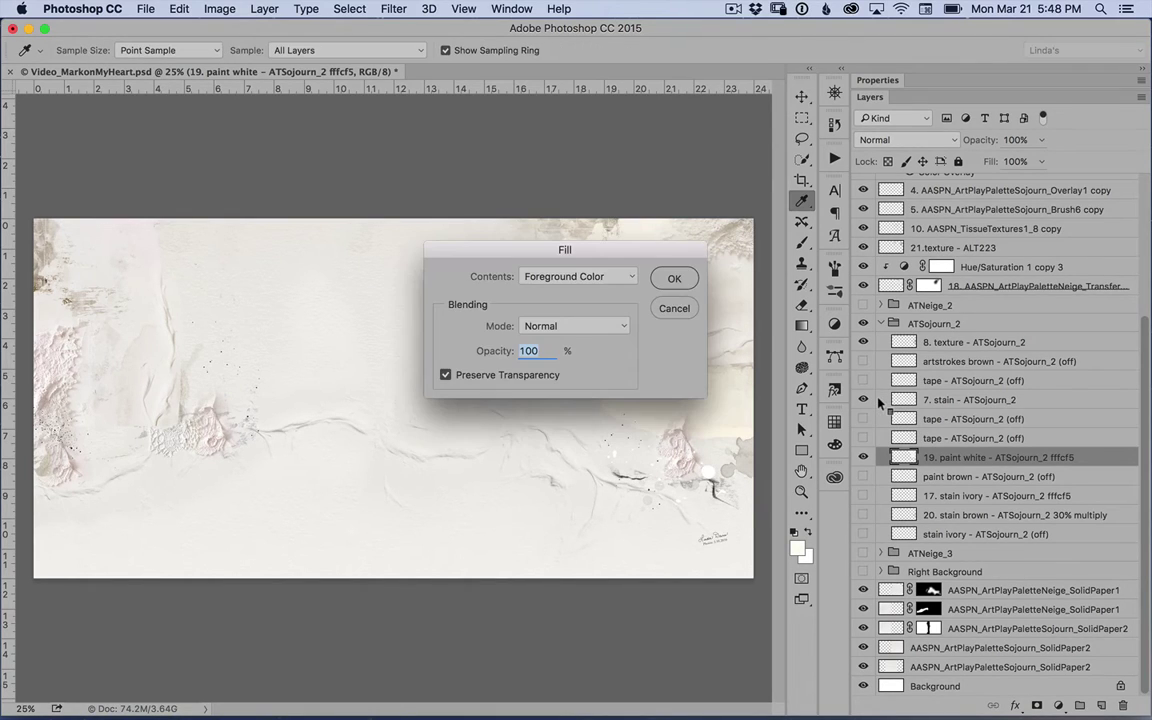
click(675, 279)
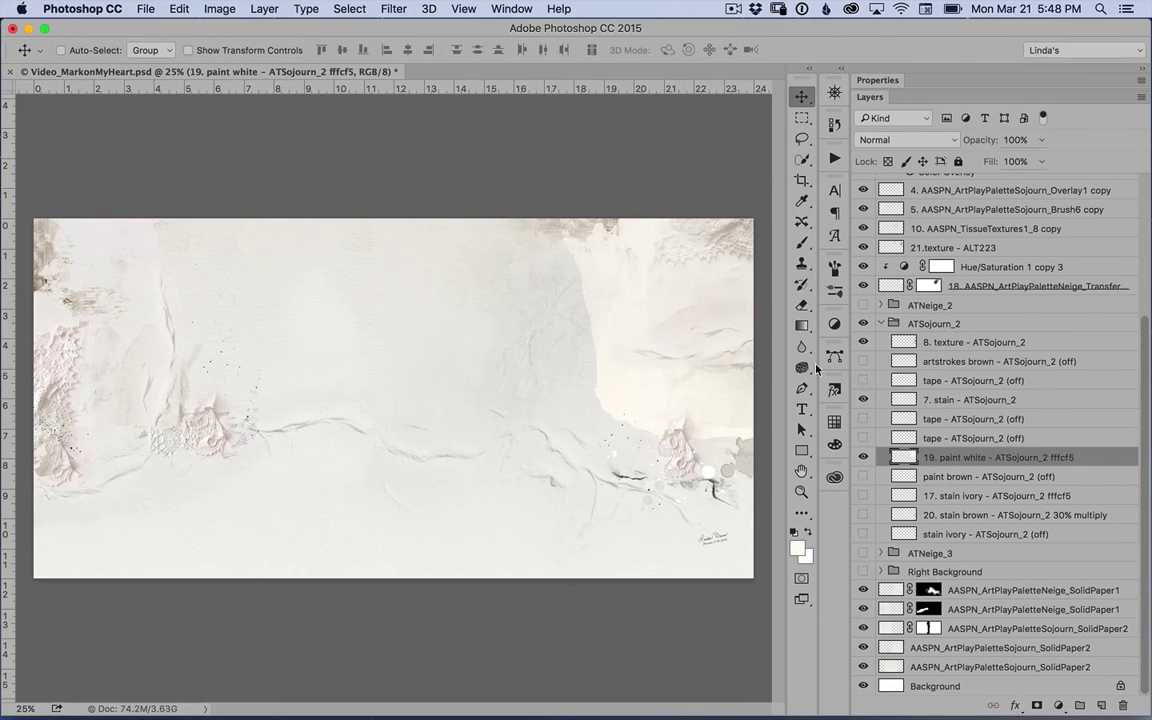
Show the 17. stain ivory layer and fill it with the fffcf5 foreground color, preserving transparency.
click(965, 476)
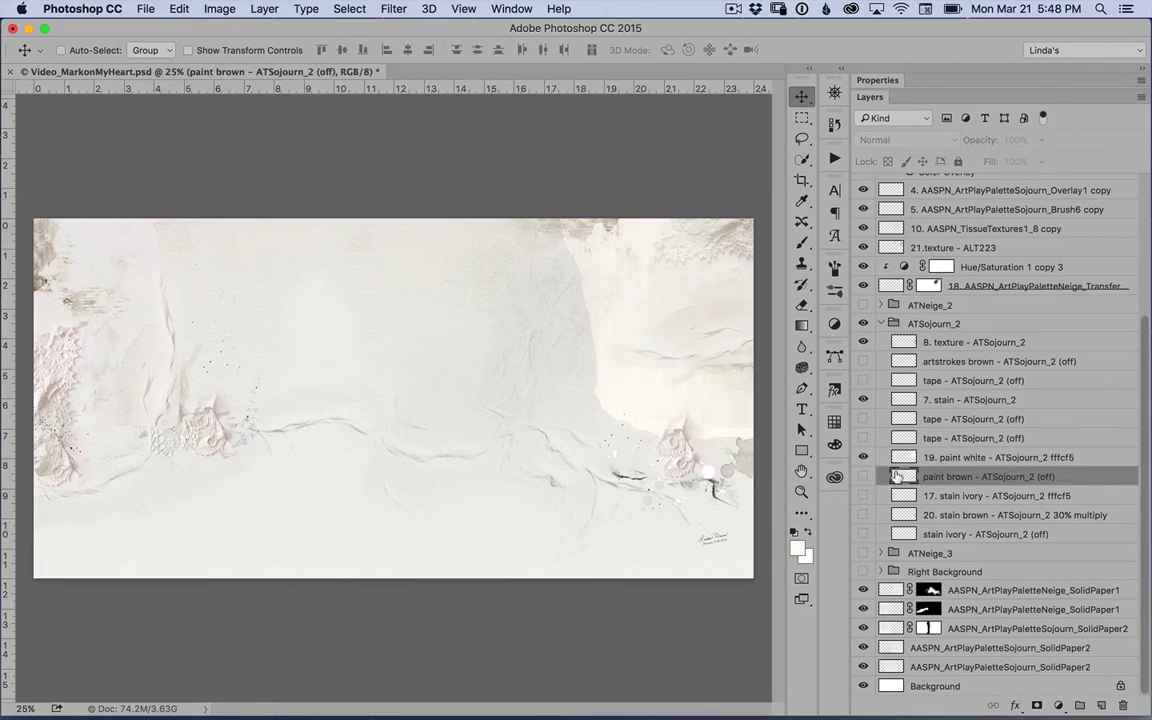
click(862, 476)
click(870, 496)
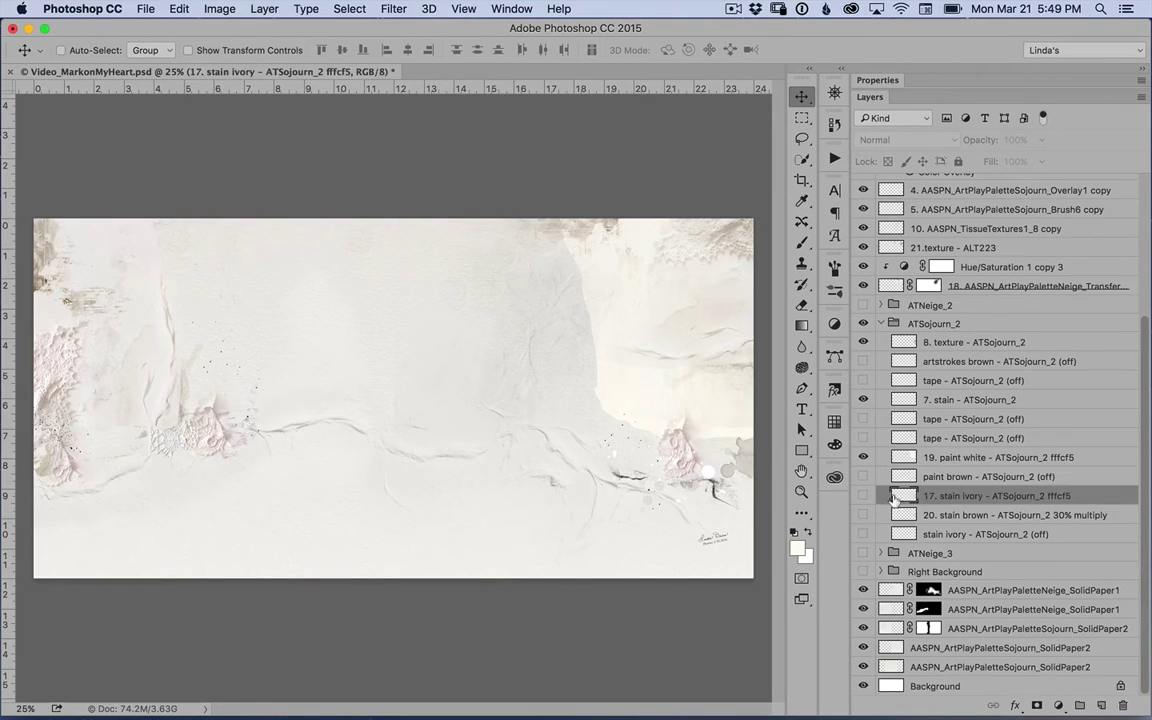
click(863, 495)
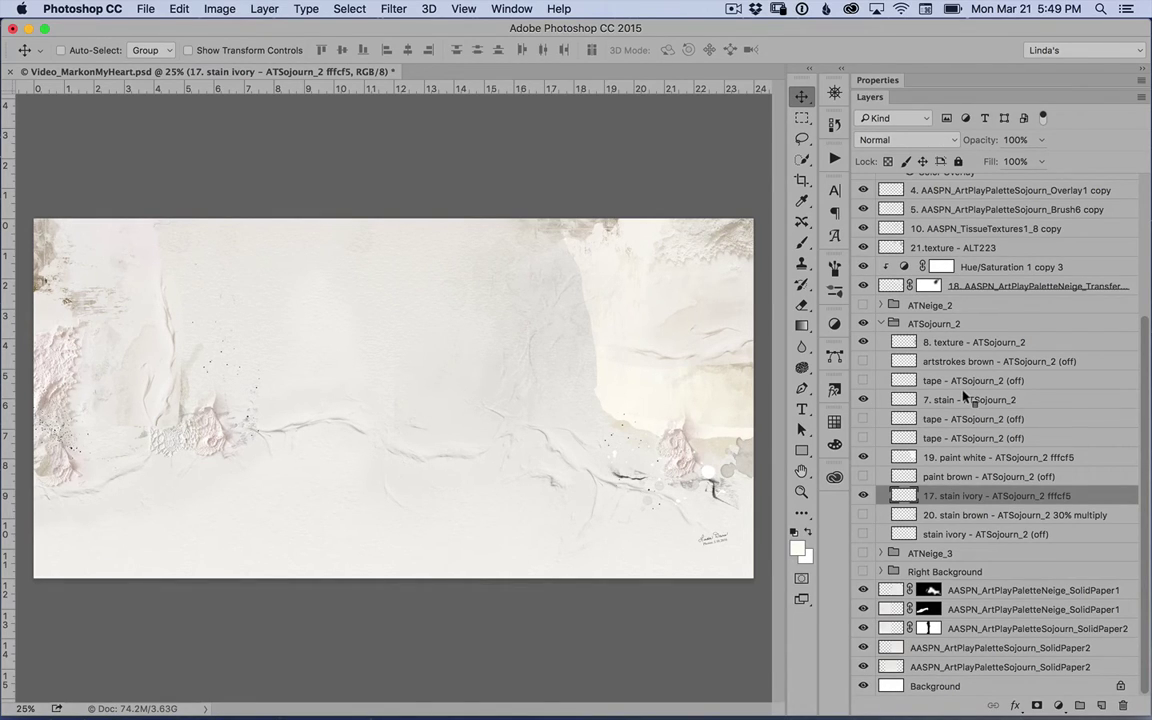
key(shift+F5)
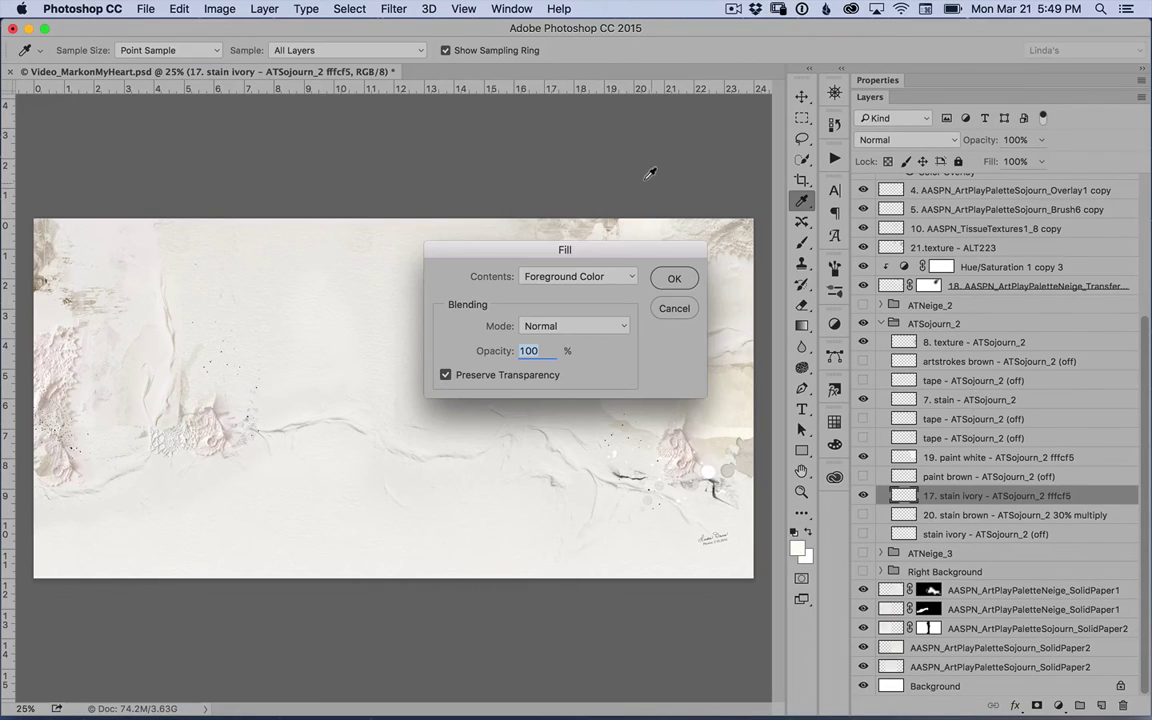
click(673, 278)
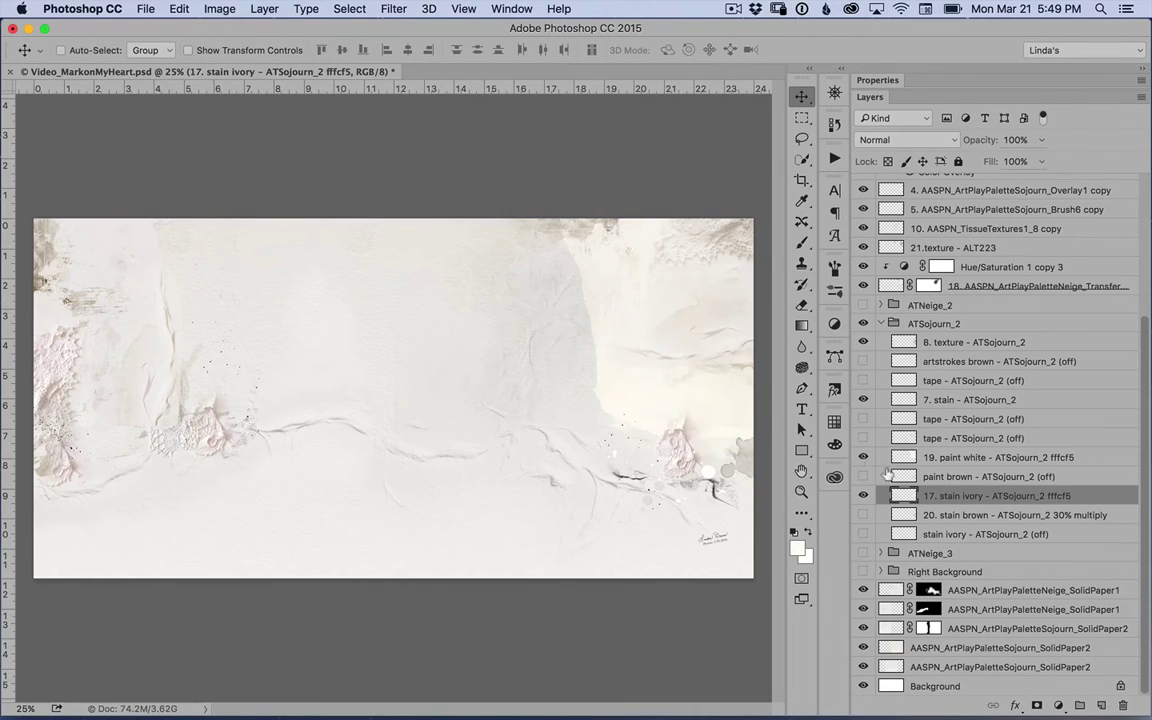
Show the 20. stain brown layer and lower its opacity to 32%, keeping the Multiply blend mode.
click(967, 514)
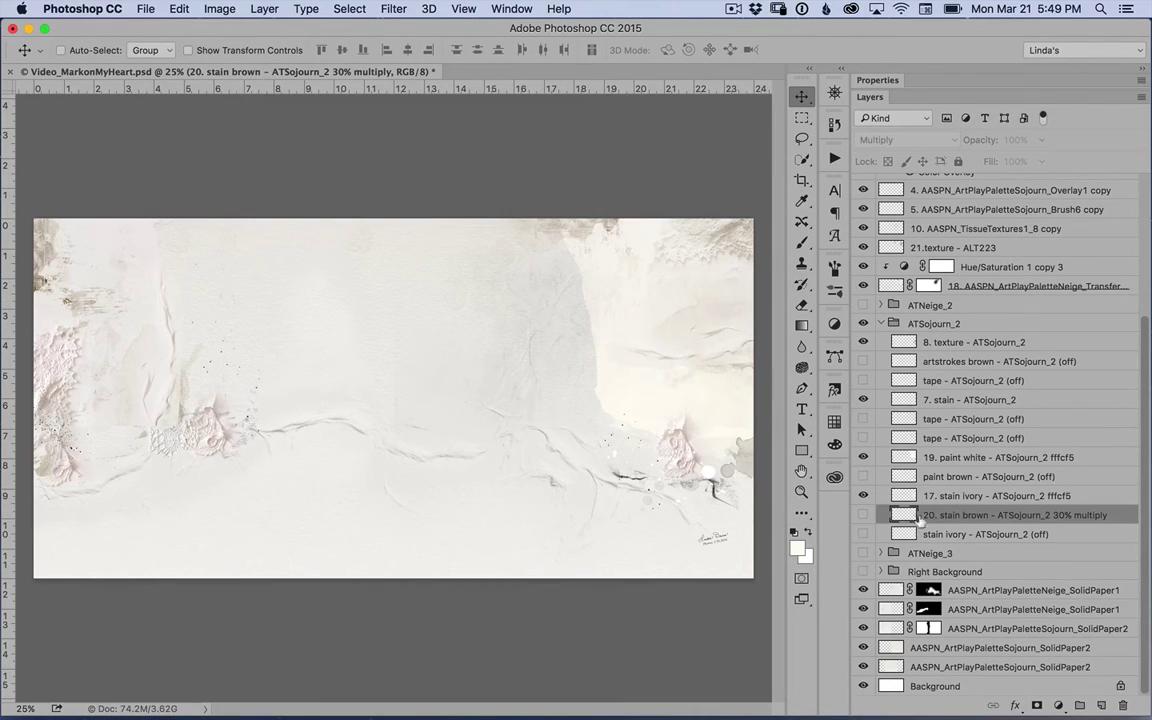
click(860, 513)
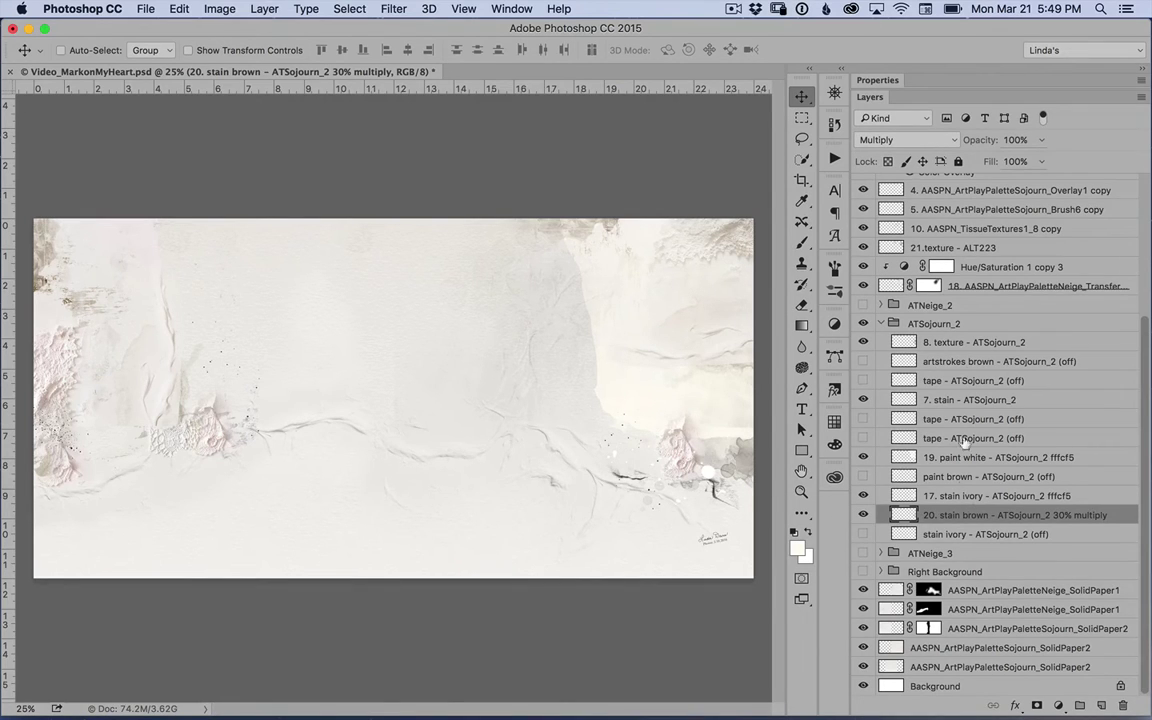
click(1042, 140)
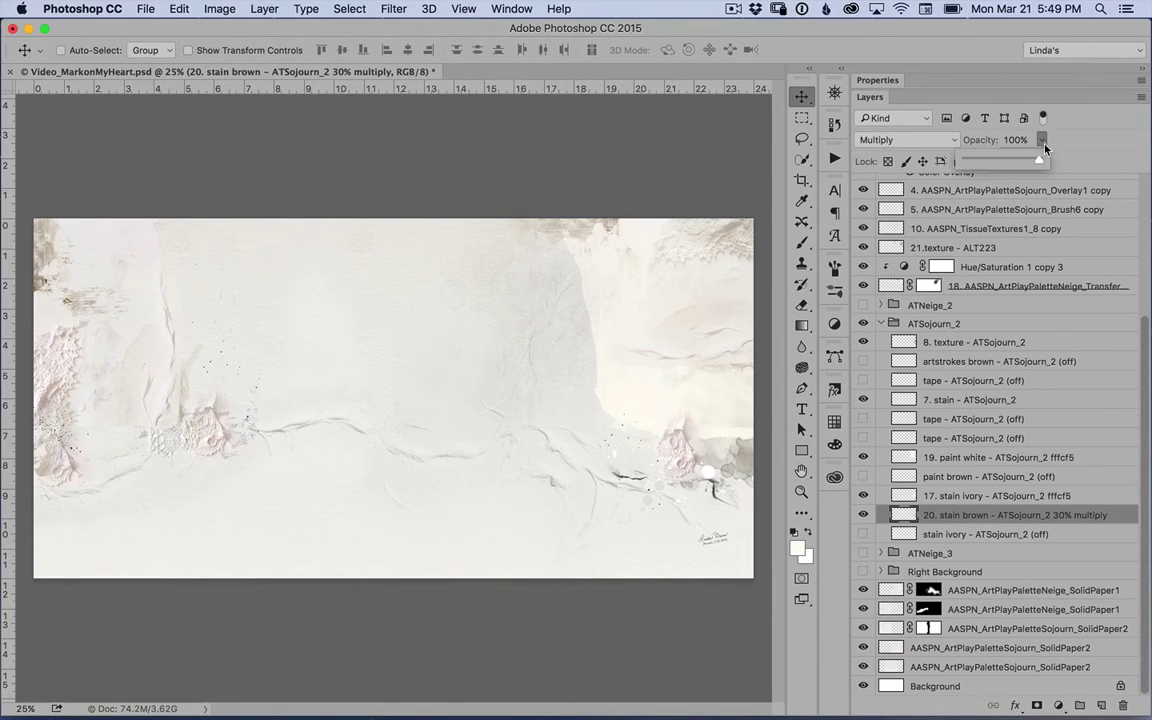
drag(1042, 160, 987, 163)
click(985, 533)
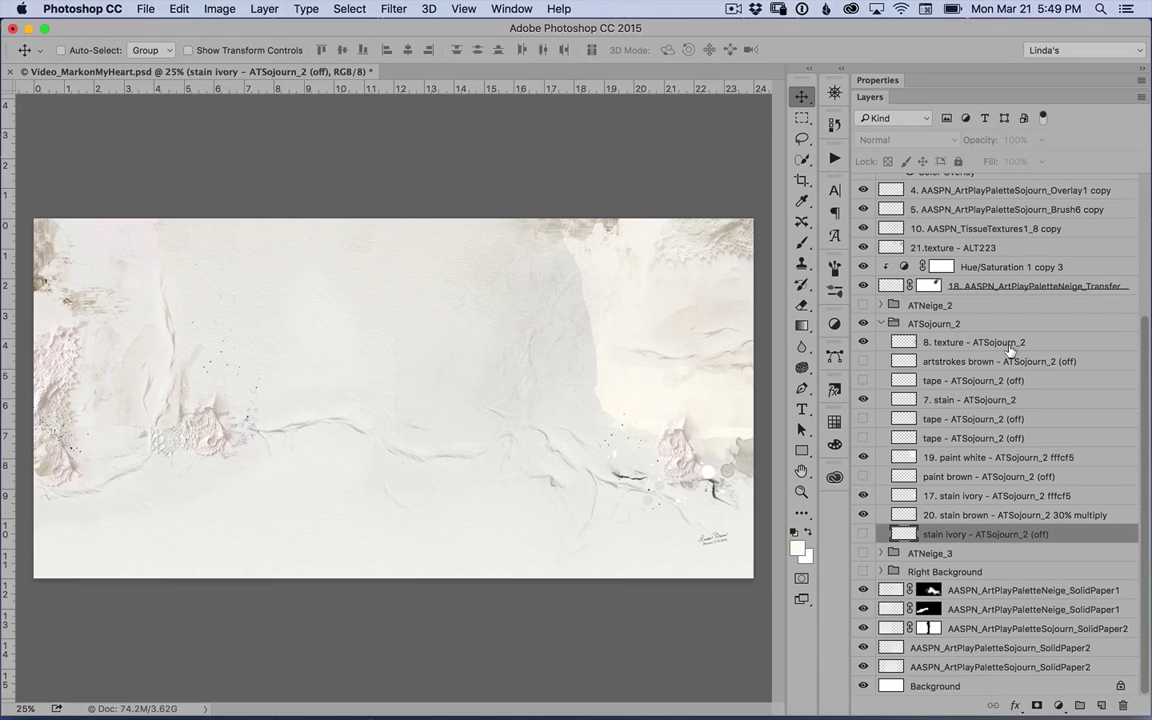
Move the 8. texture, 7. stain, 19. paint white, 17. stain ivory and 20. stain brown layers out of ATSojourn_2, in that order above ATNeige_2.
drag(993, 342, 985, 305)
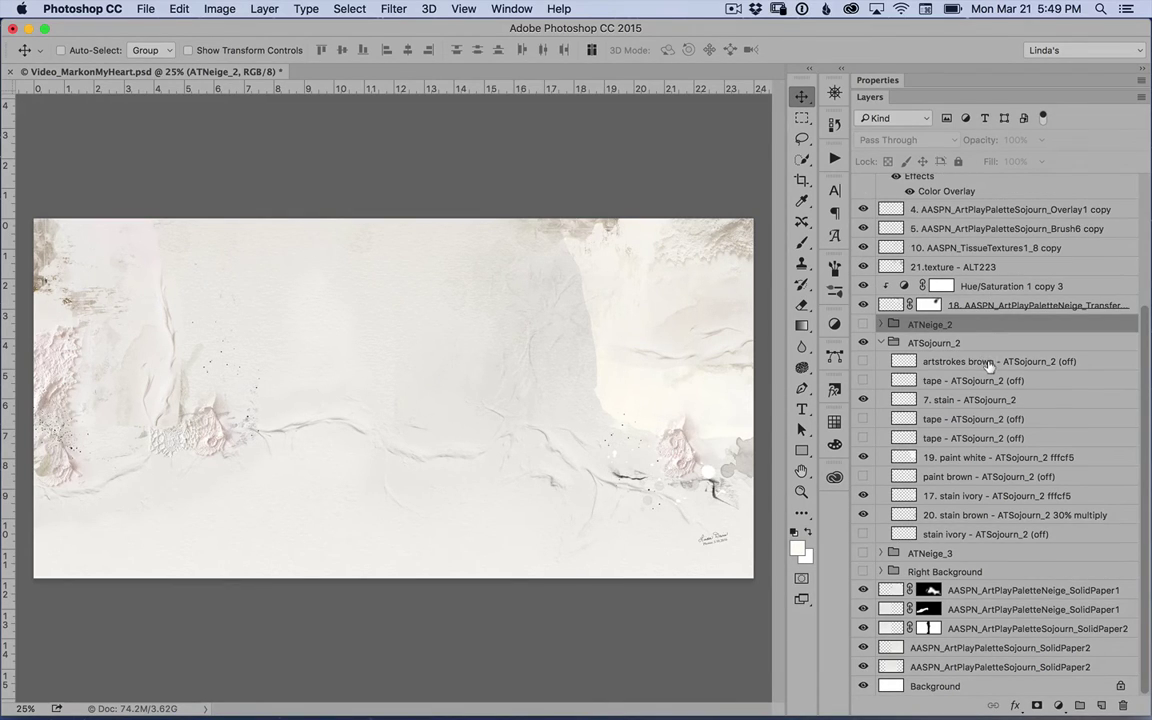
key(super+z)
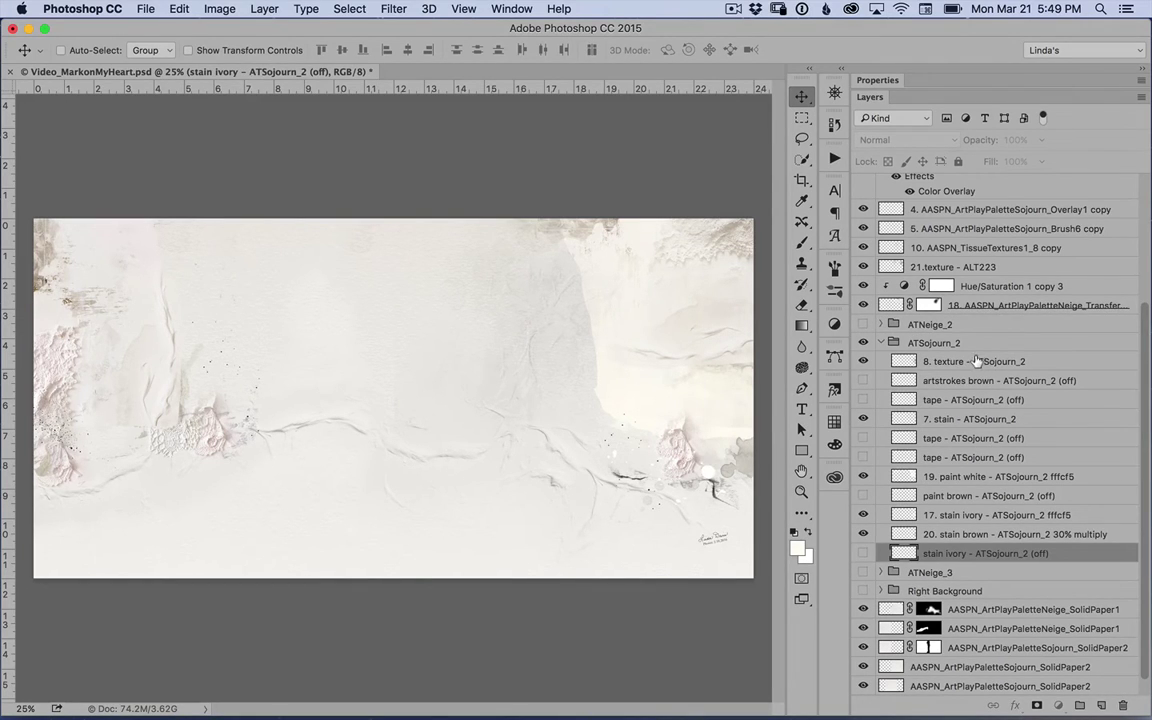
drag(977, 361, 962, 314)
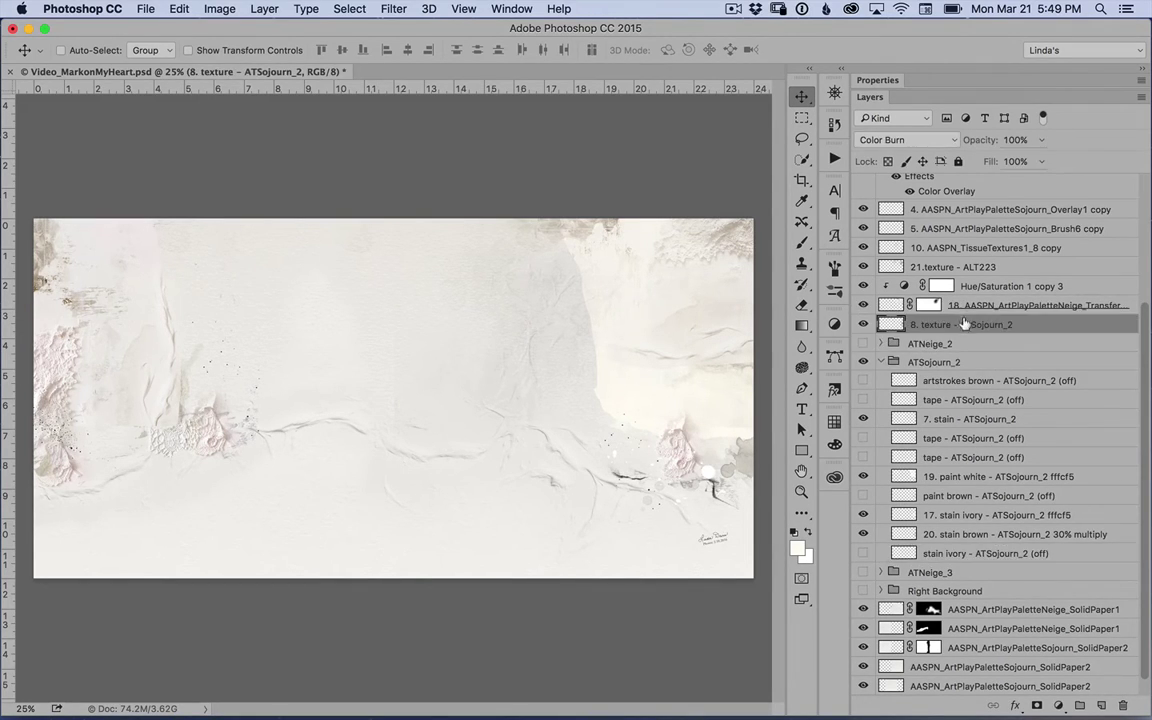
drag(955, 420, 958, 336)
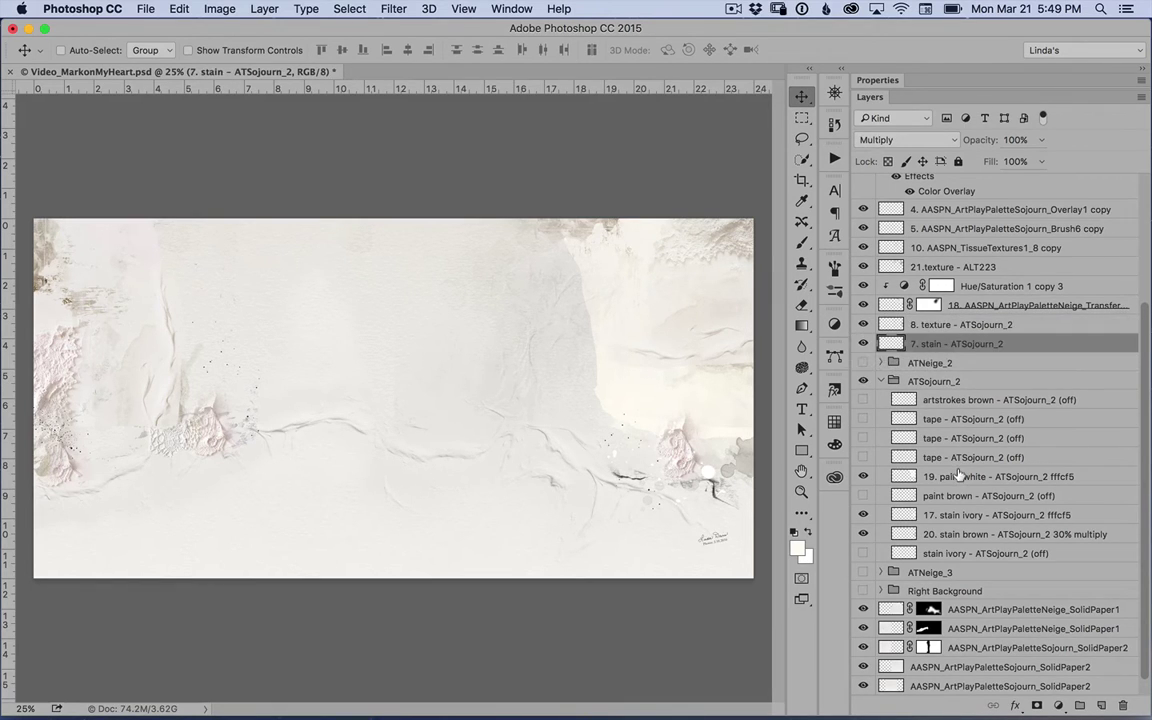
drag(964, 476, 956, 352)
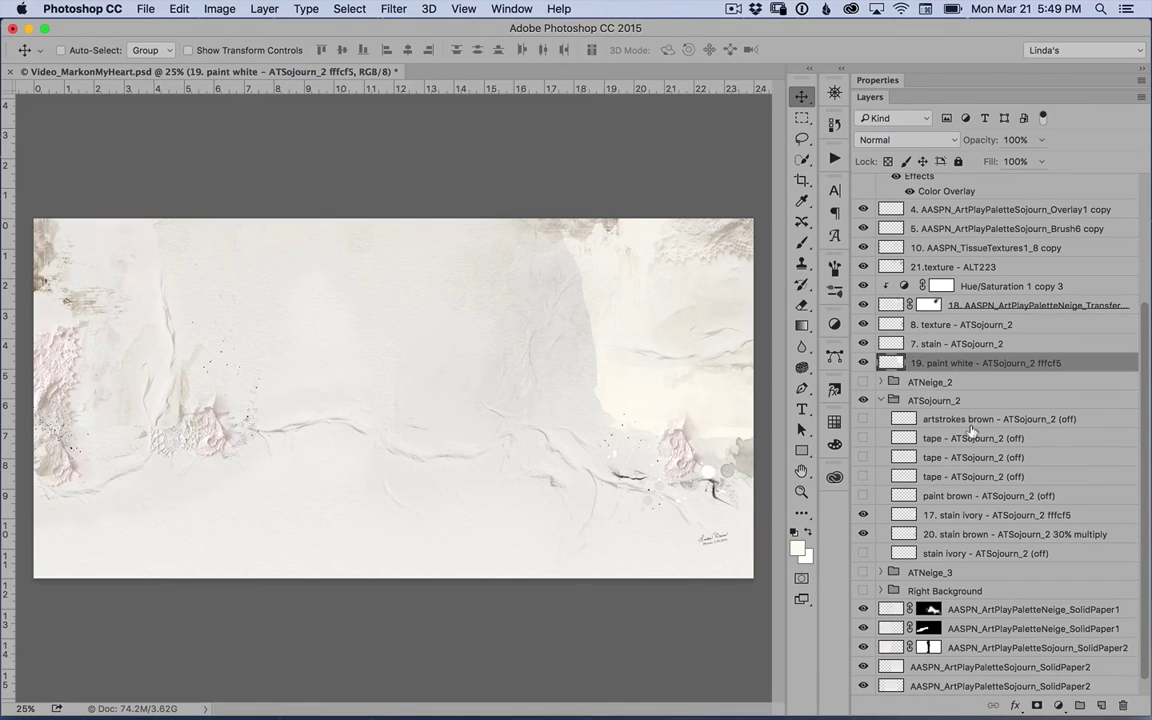
drag(957, 457, 950, 372)
drag(957, 534, 950, 392)
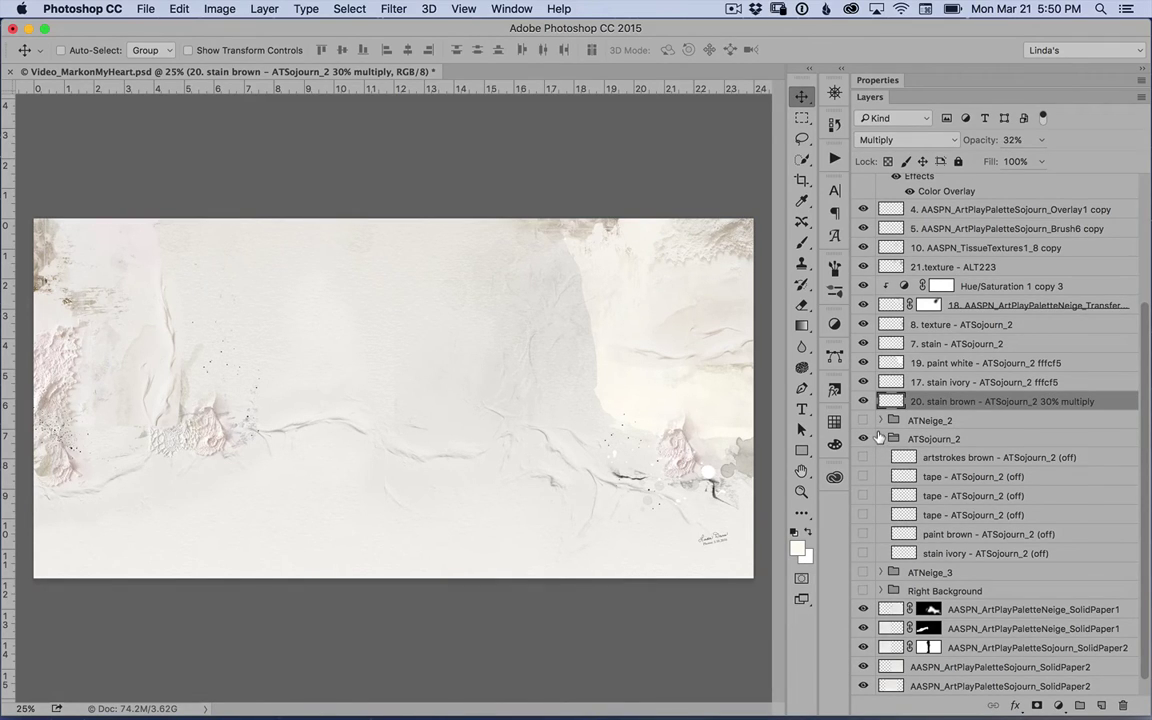
Collapse and hide the ATSojourn_2 group, and move it directly above the Background layer.
click(879, 438)
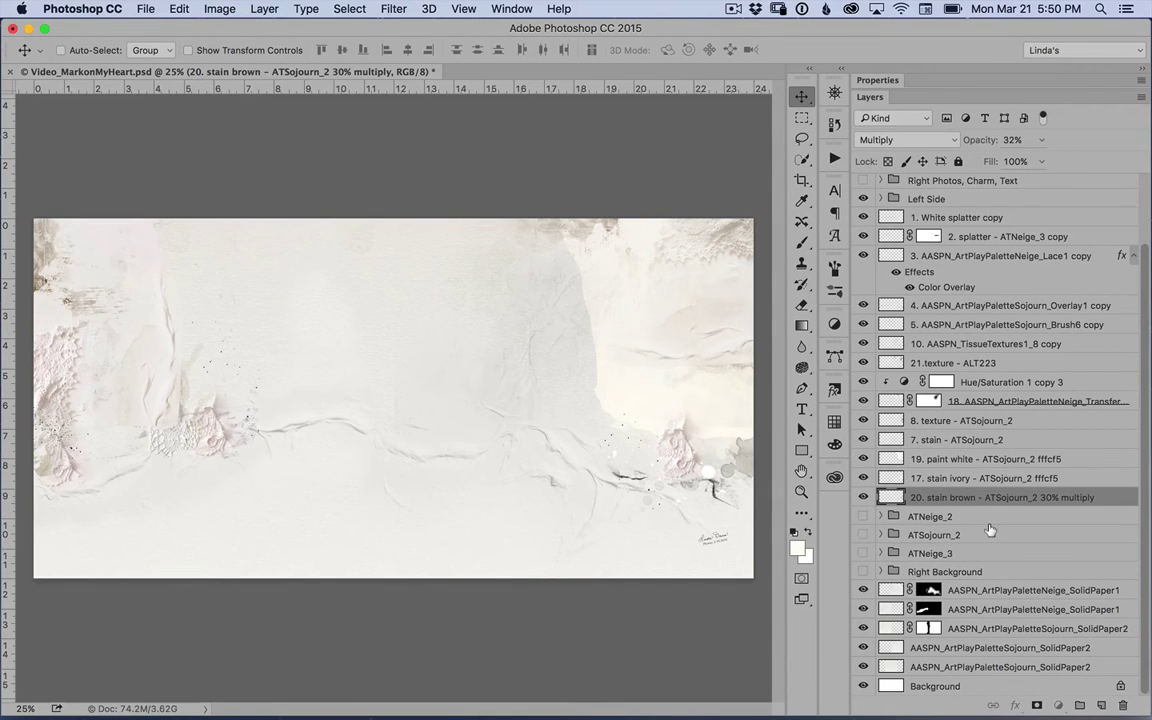
drag(990, 530, 988, 678)
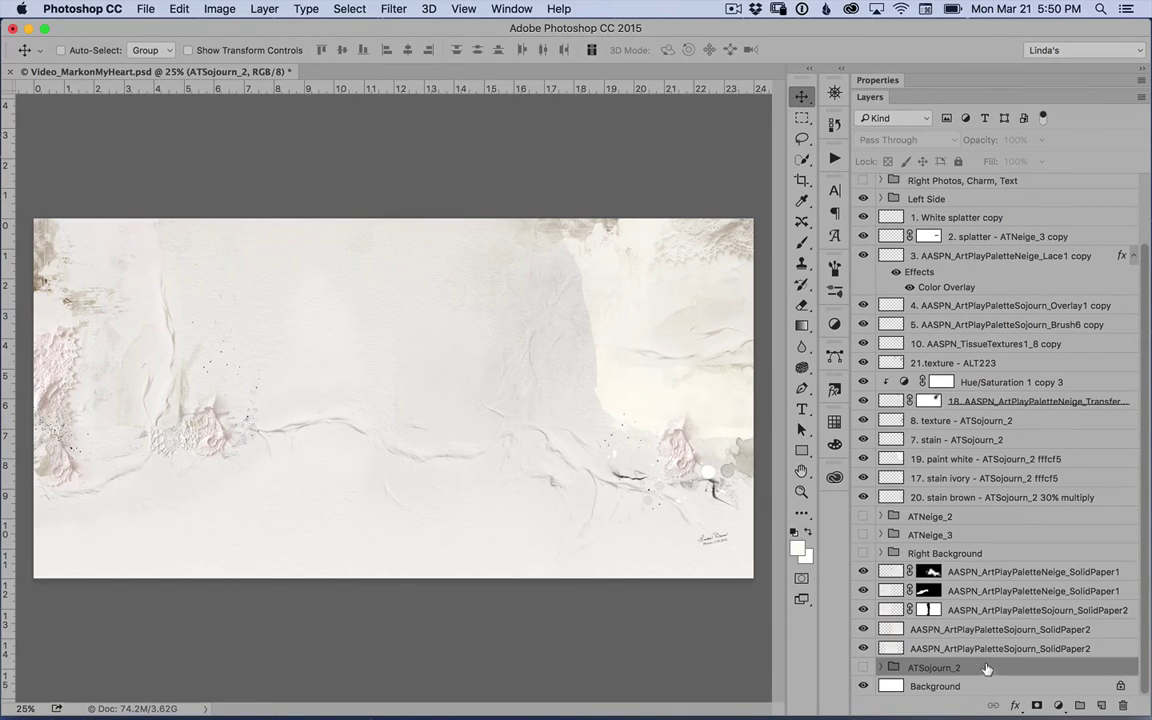
click(963, 516)
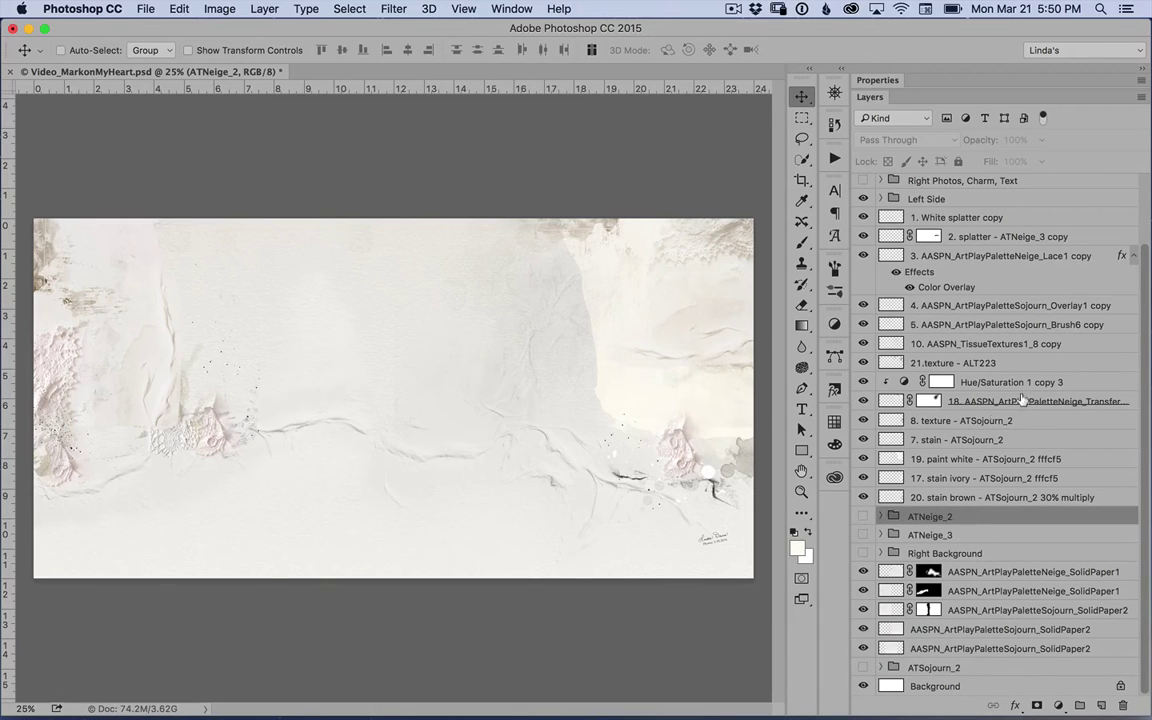
Show the Right Photos, Charm, Text group and enlarge the view of the girl's portrait to check the blending.
drag(1145, 361, 1131, 276)
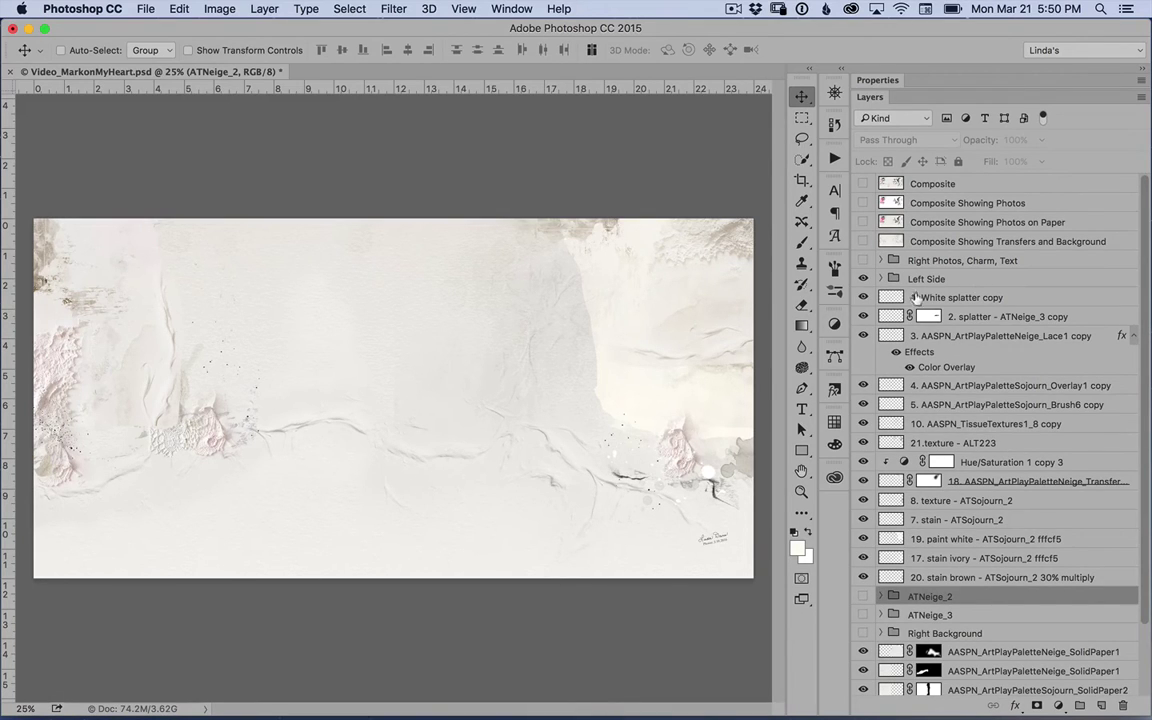
click(862, 260)
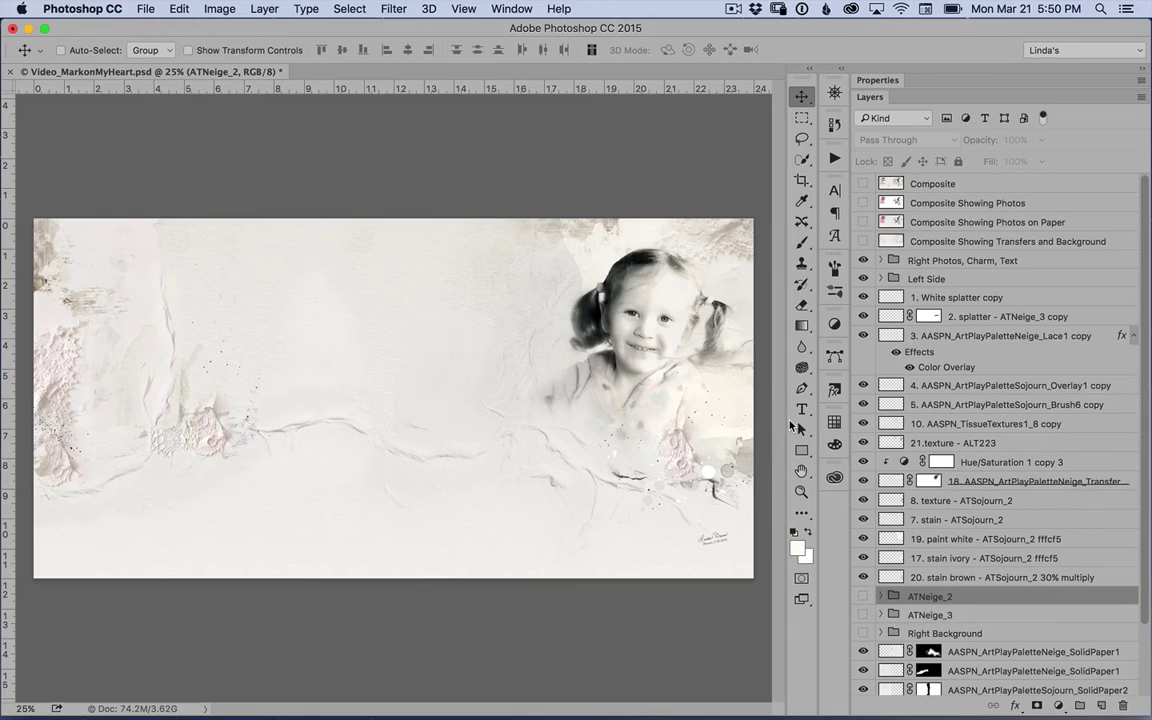
scroll(672, 545, up, 2)
scroll(672, 545, up, 2)
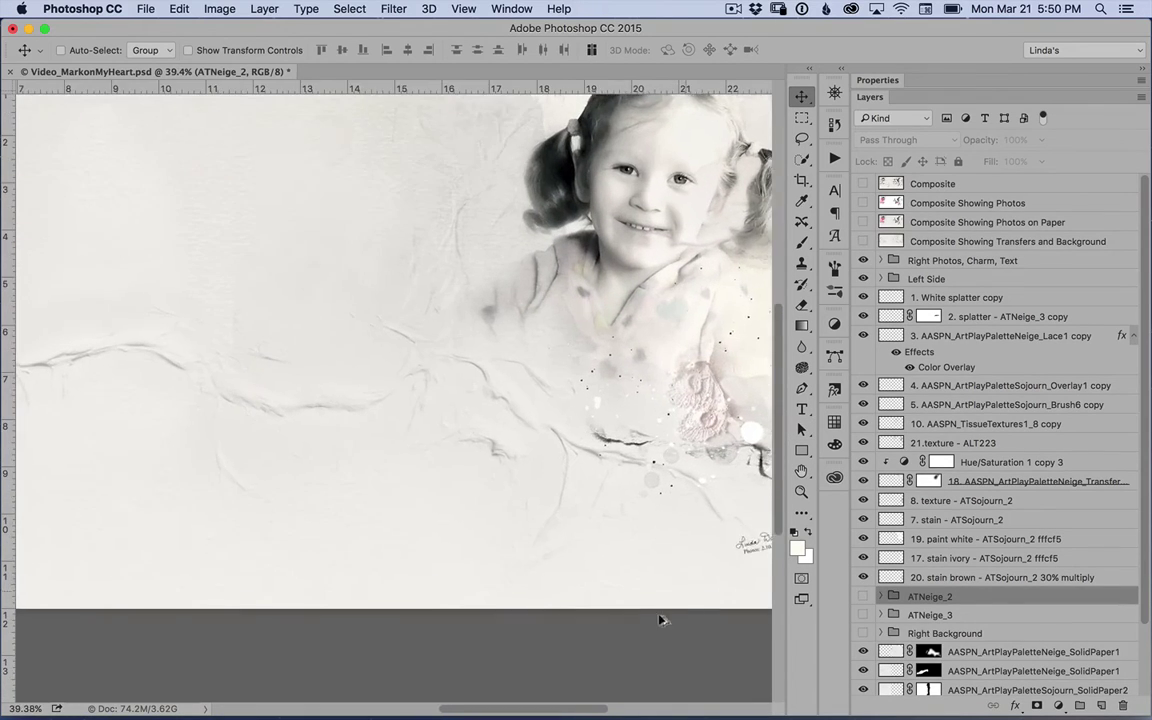
drag(530, 714, 588, 698)
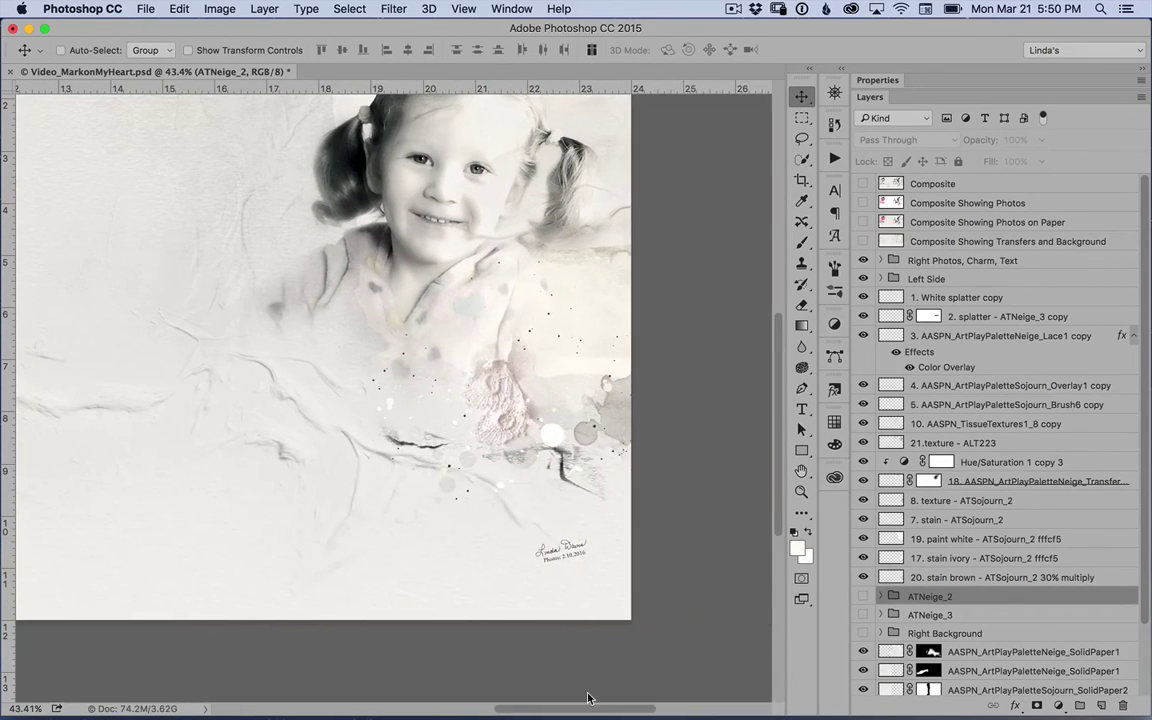
drag(776, 437, 778, 372)
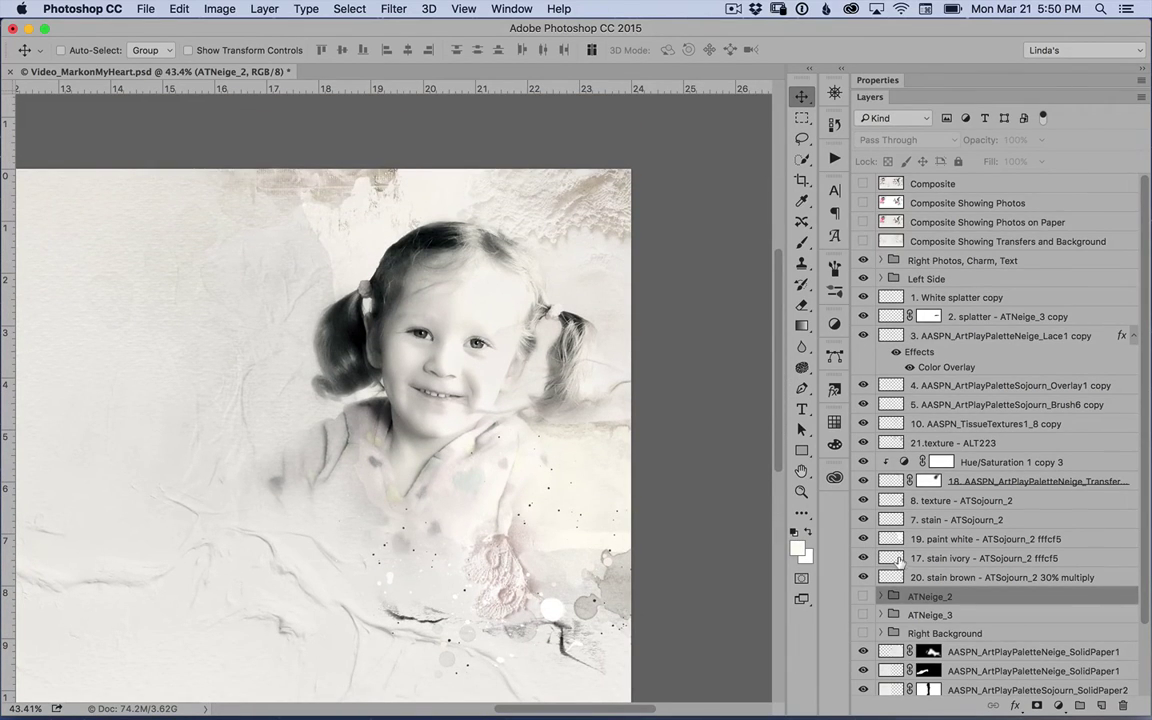
Compare the page with and without the 18. AASPN_ArtPlayPaletteNeige_Transfer5 copy layer, and select its layer mask with the Brush tool active.
click(864, 481)
click(864, 481)
click(928, 482)
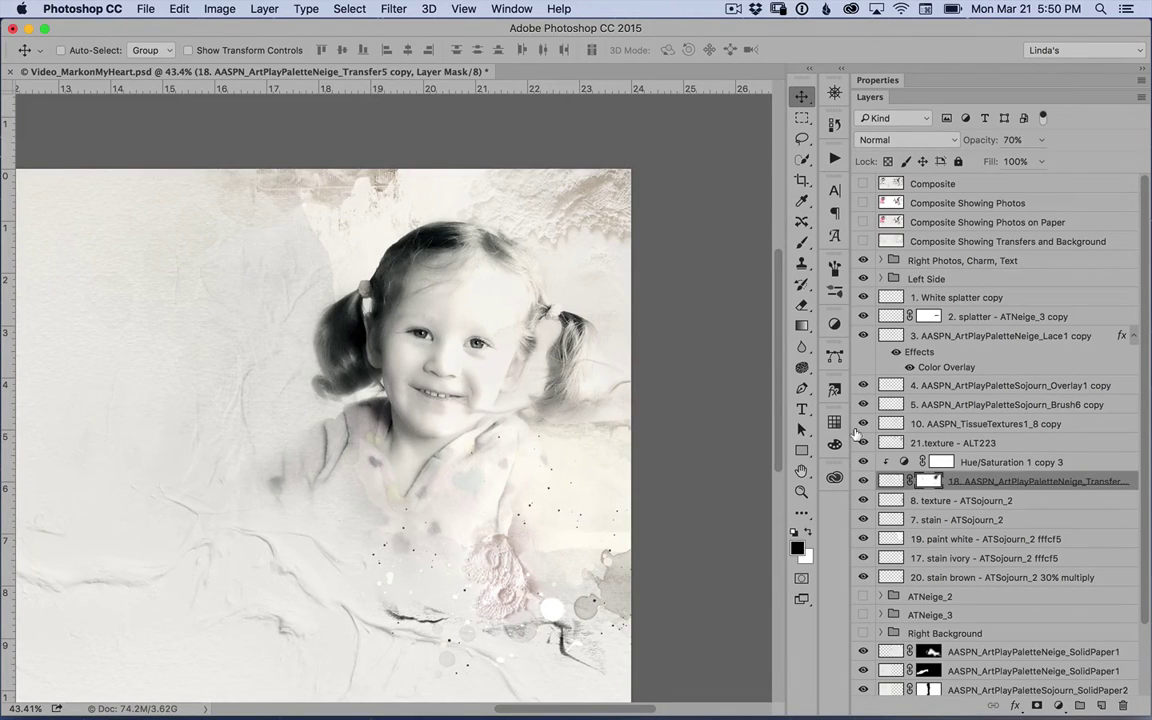
click(801, 243)
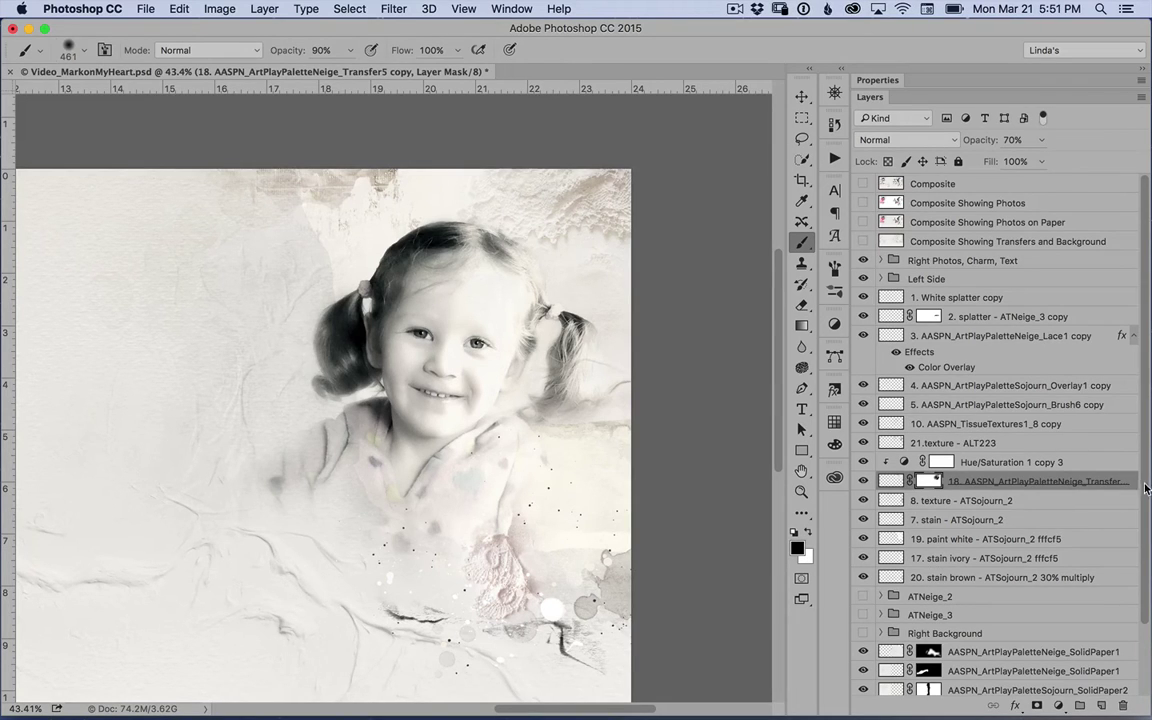
scroll(1146, 488, down, 4)
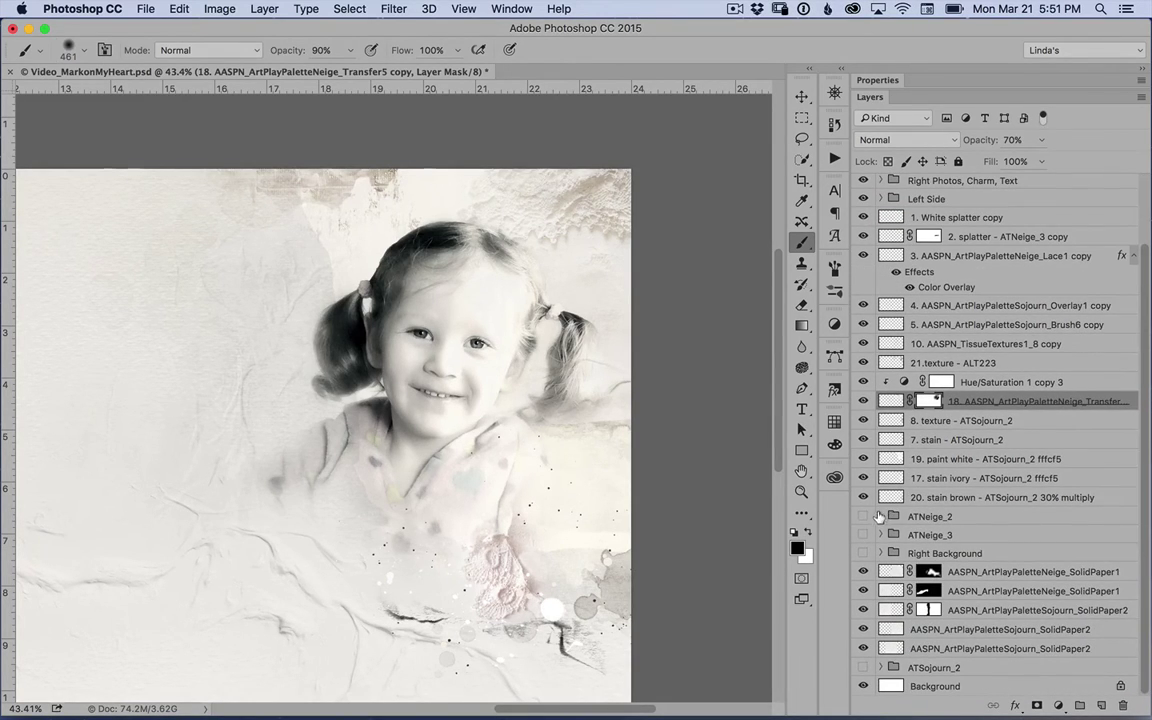
Show and expand the ATNeige_2 group, then reveal and select its 9. lace layer.
click(862, 516)
click(879, 516)
scroll(1010, 420, down, 9)
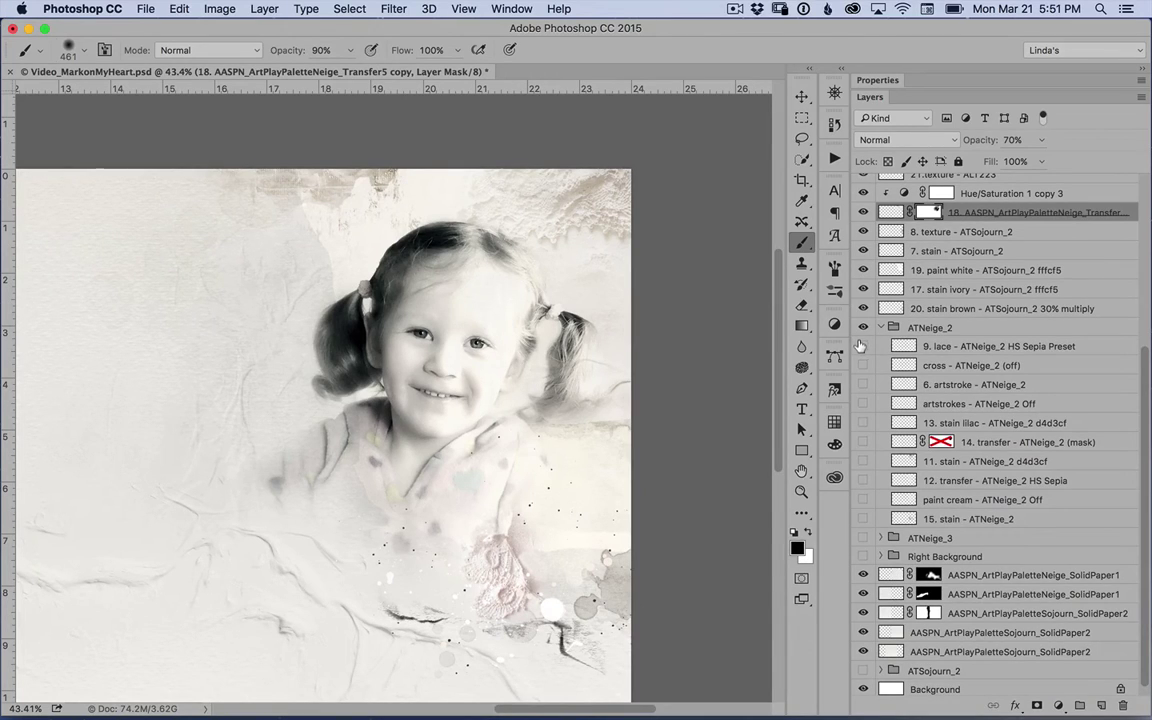
click(862, 346)
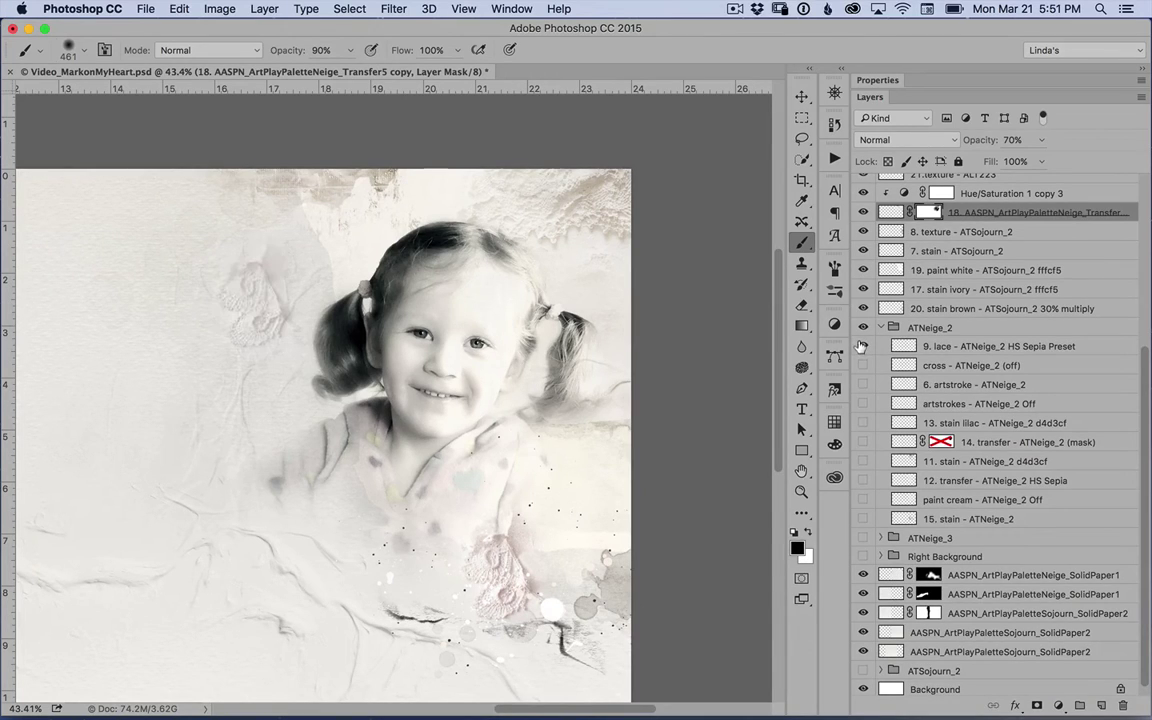
click(1000, 346)
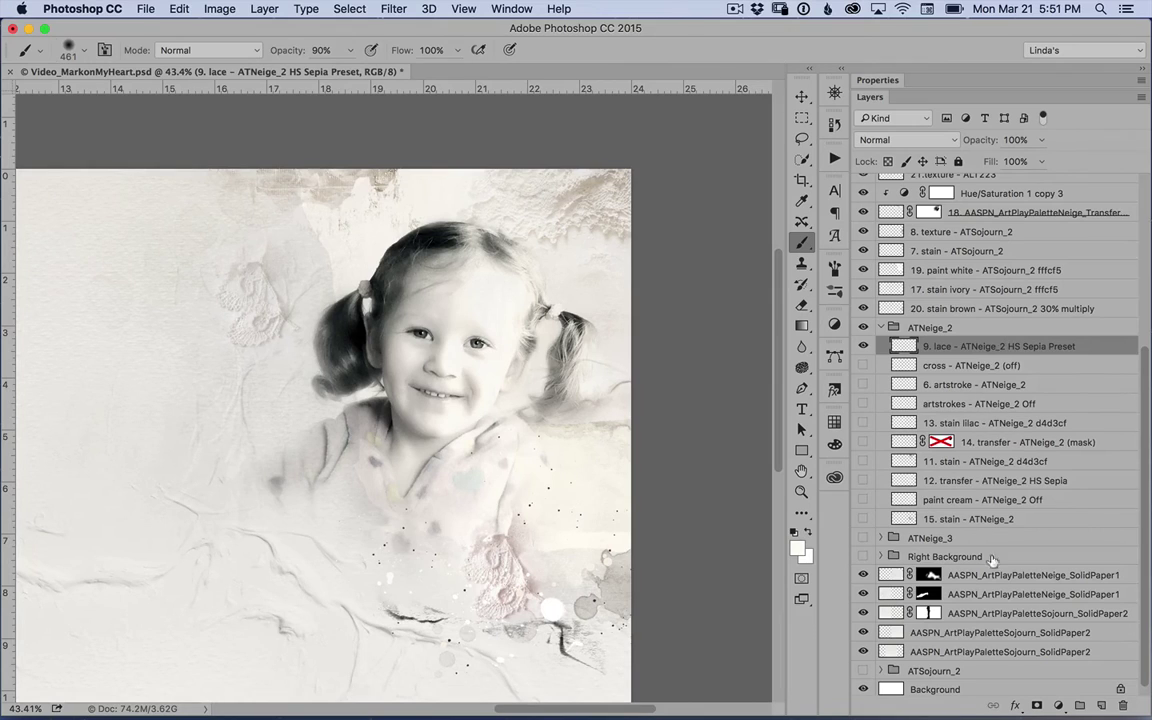
Add a Hue/Saturation adjustment clipped to the 9. lace layer and apply the Sepia preset.
click(1058, 705)
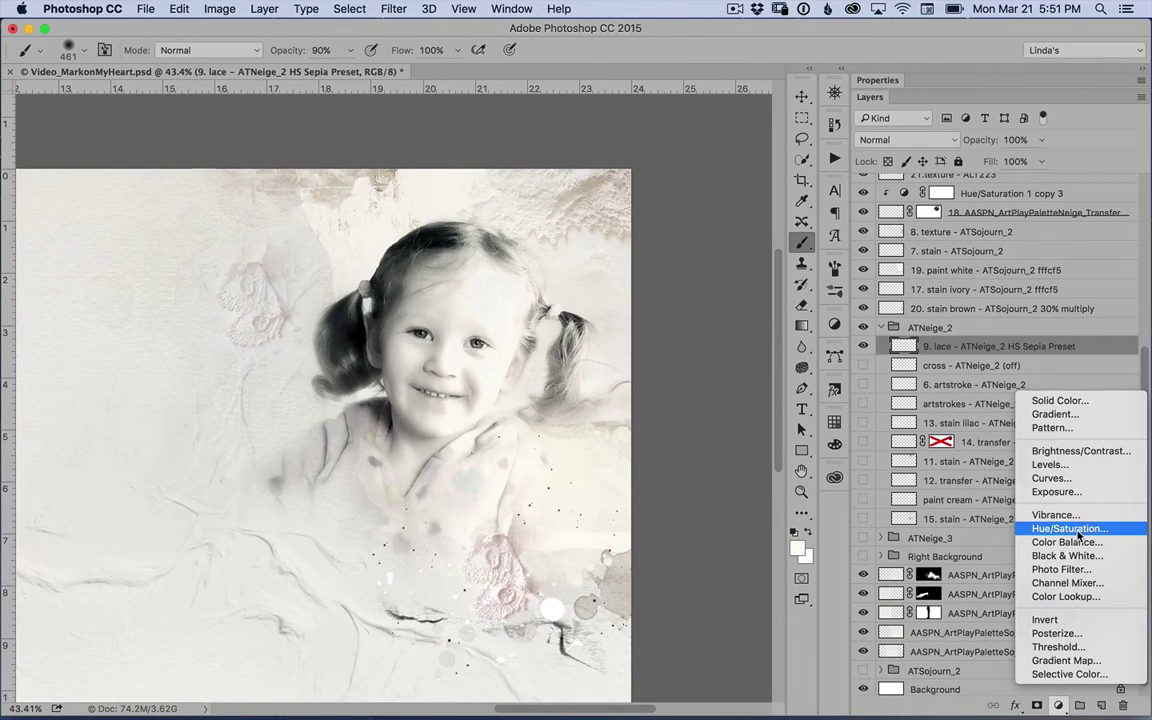
alt+click(1070, 529)
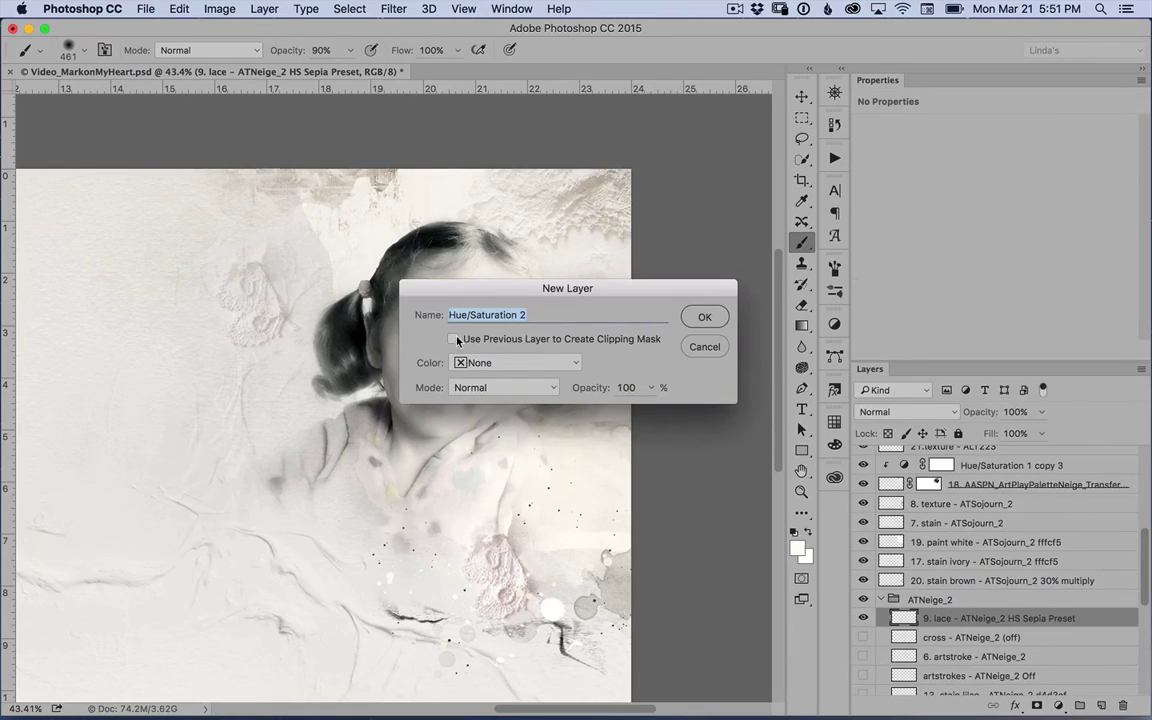
click(710, 308)
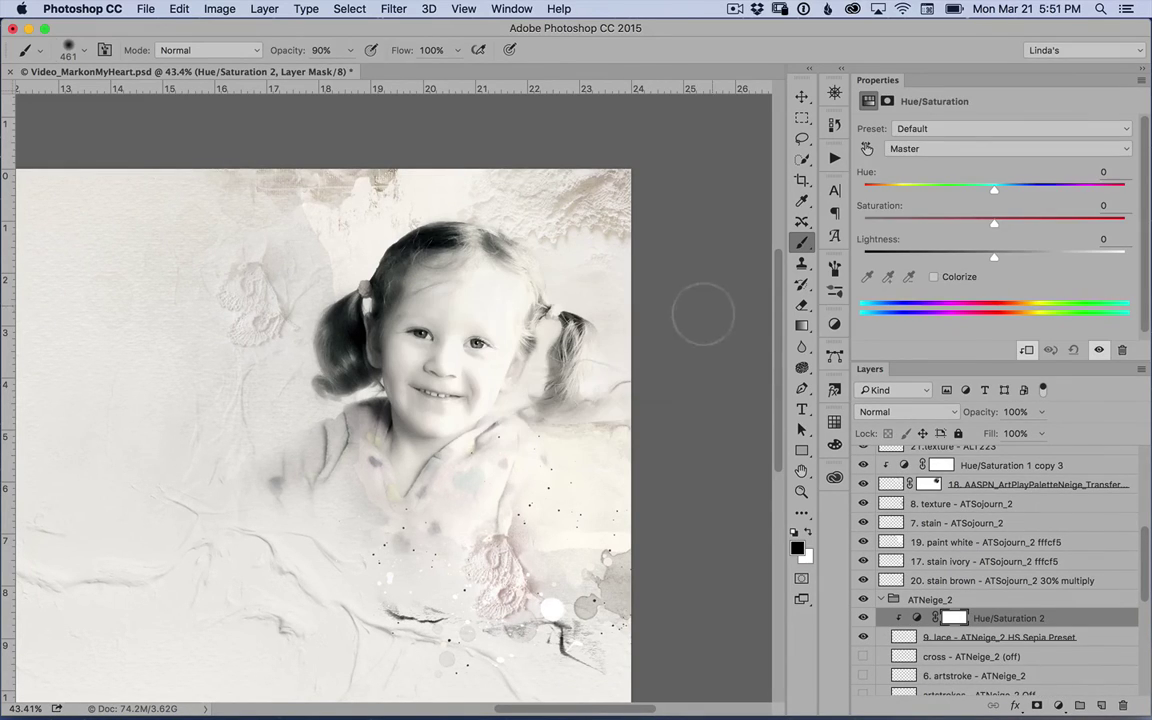
click(1127, 133)
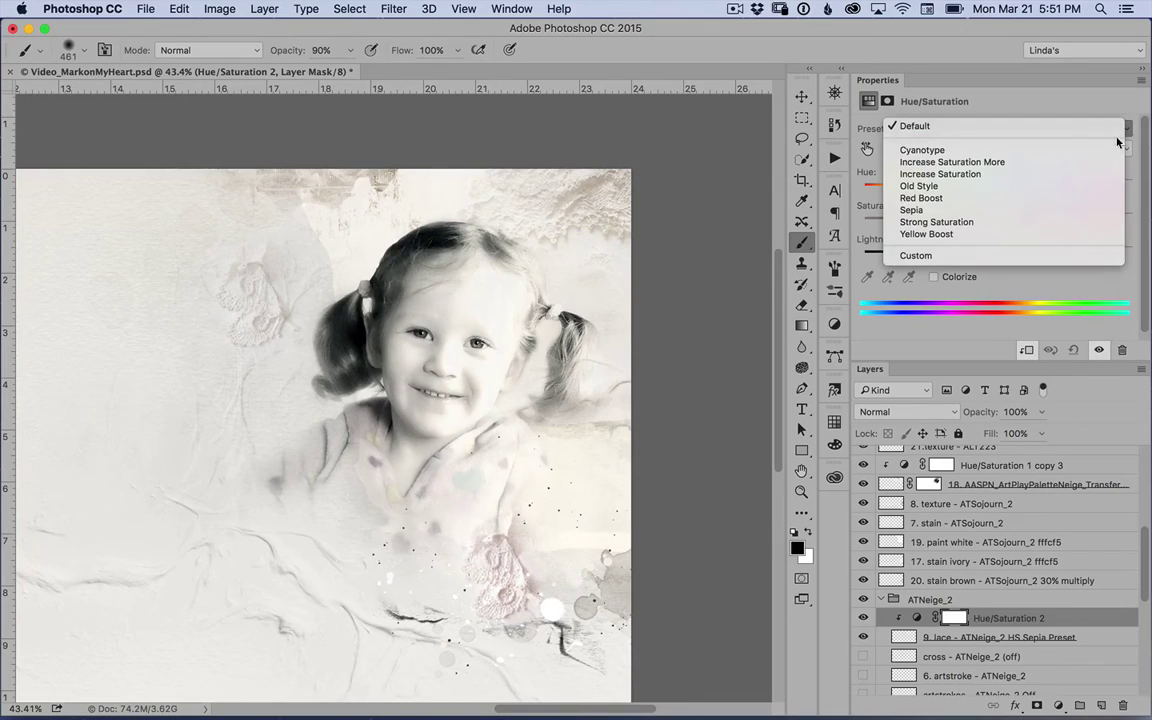
click(1092, 211)
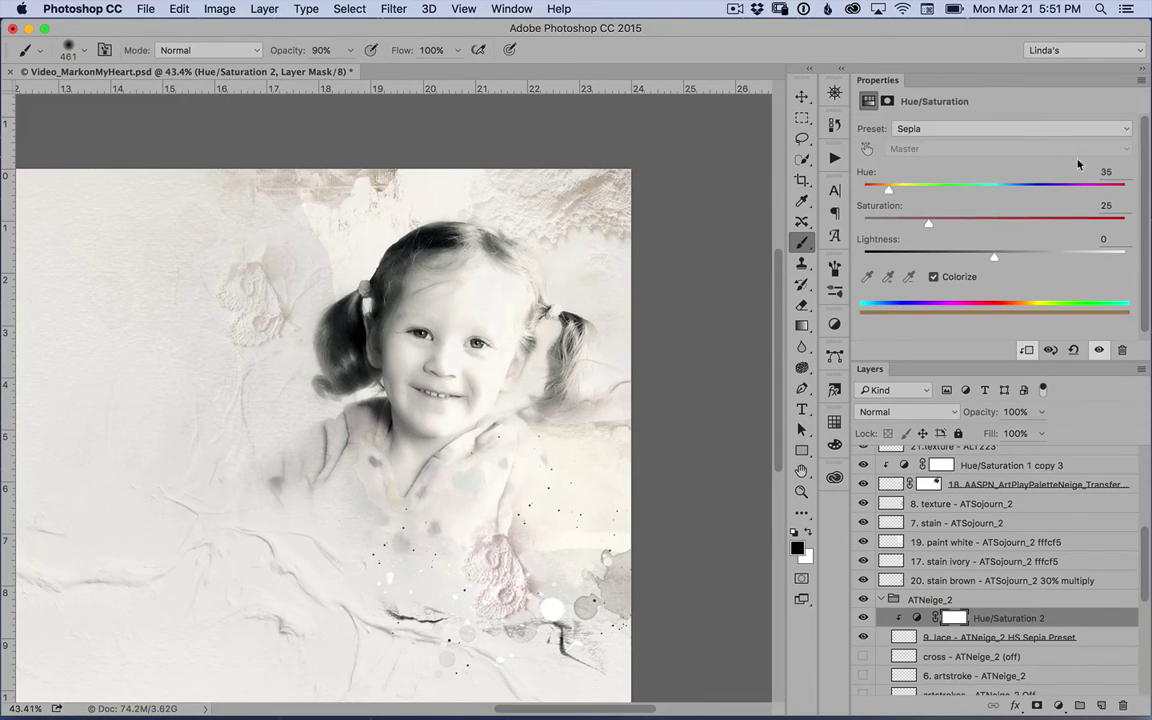
double_click(998, 81)
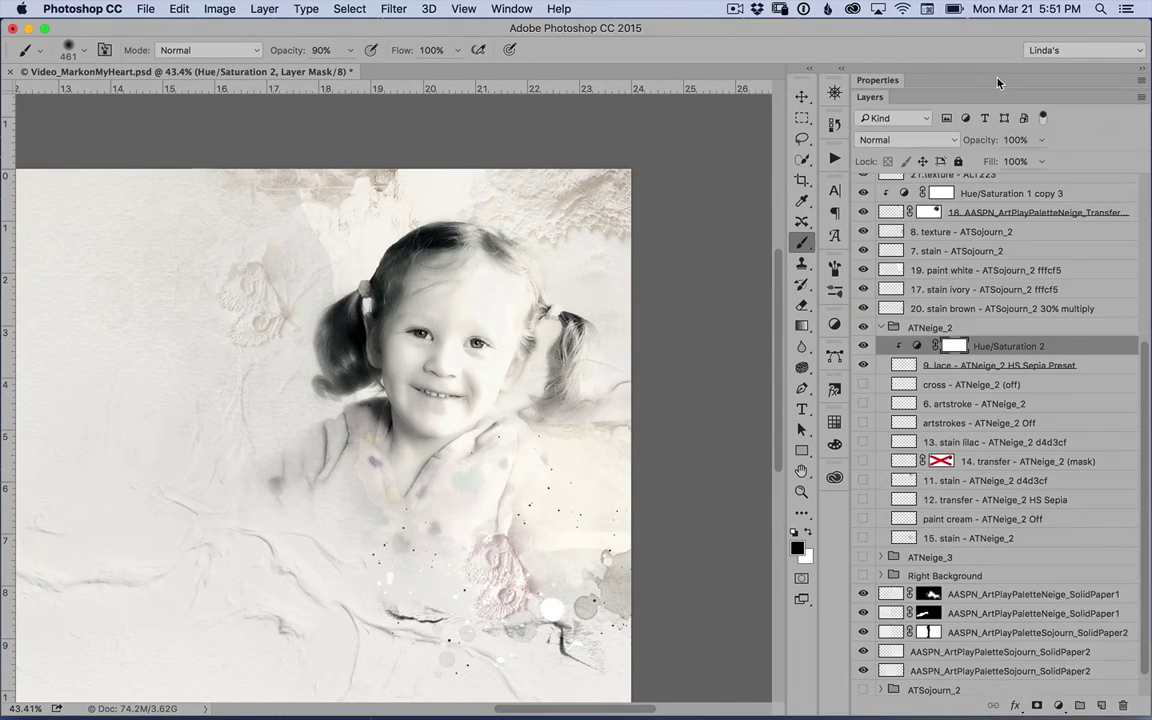
Show the 6. artstroke layer and shift its white swirl slightly down and to the right, beneath the pink lace at the page's lower right.
click(986, 386)
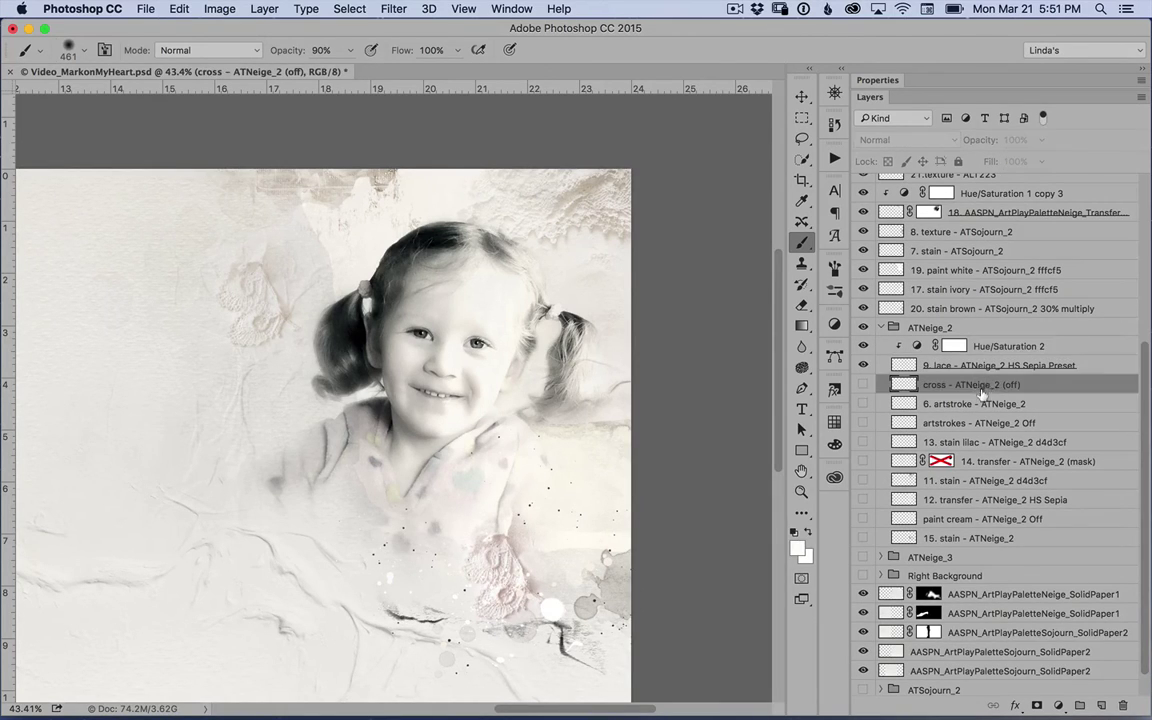
click(863, 403)
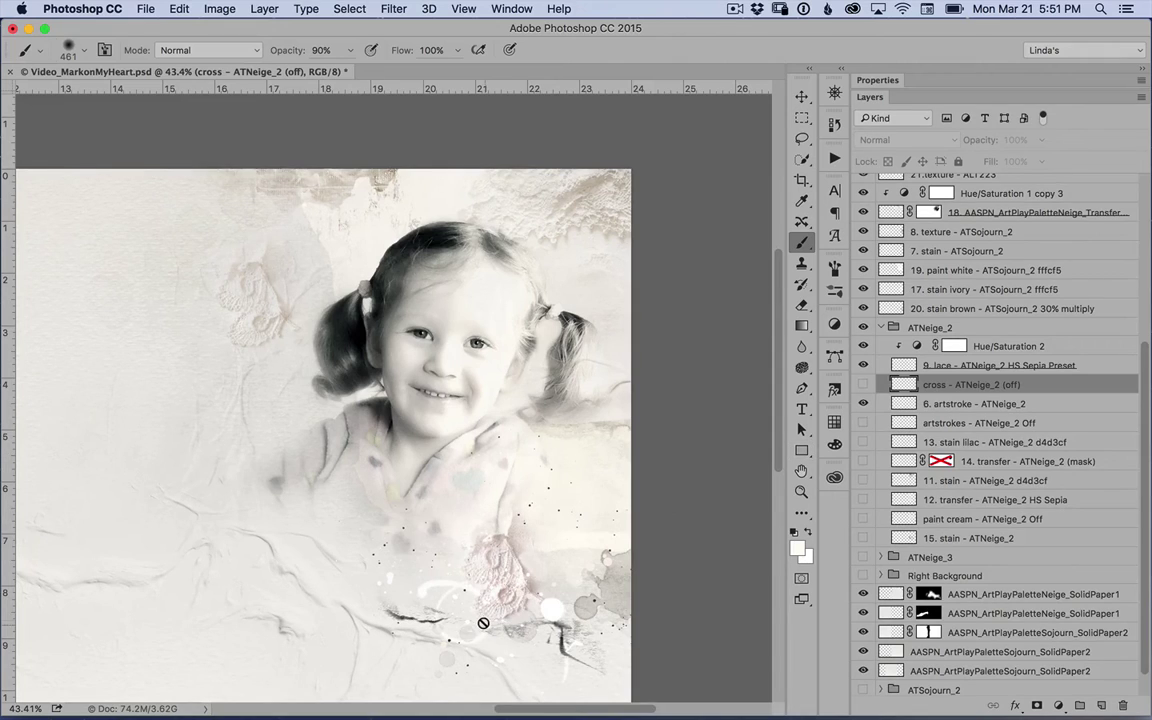
click(915, 405)
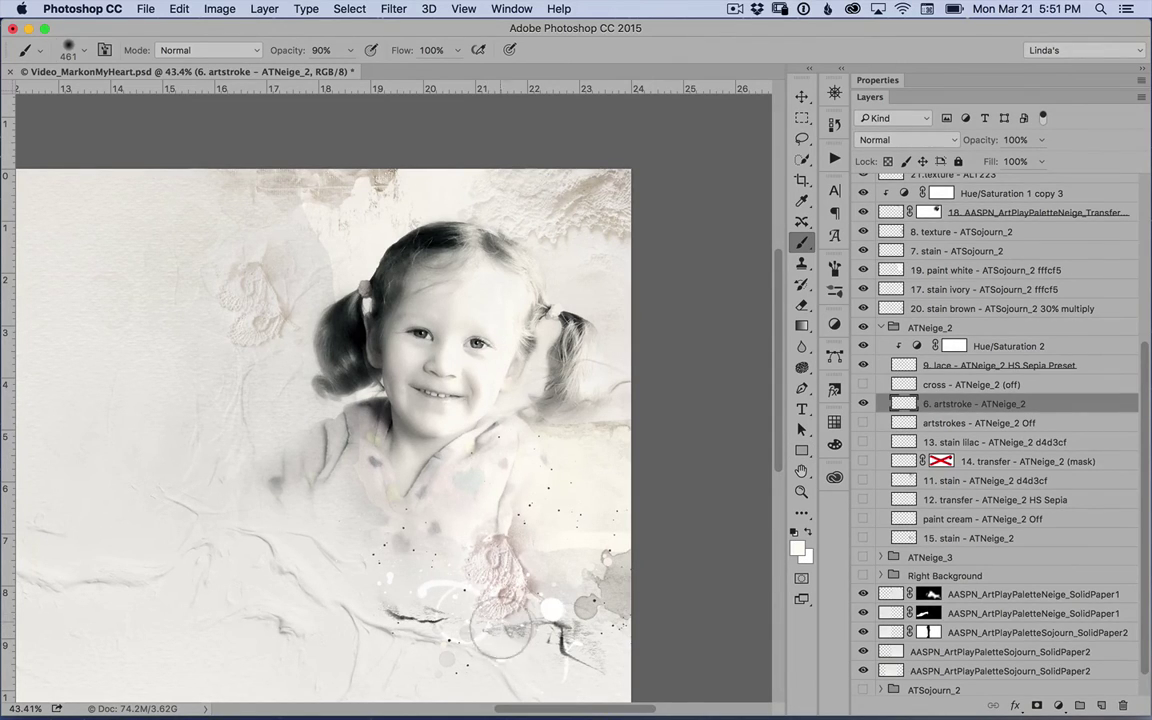
key(v)
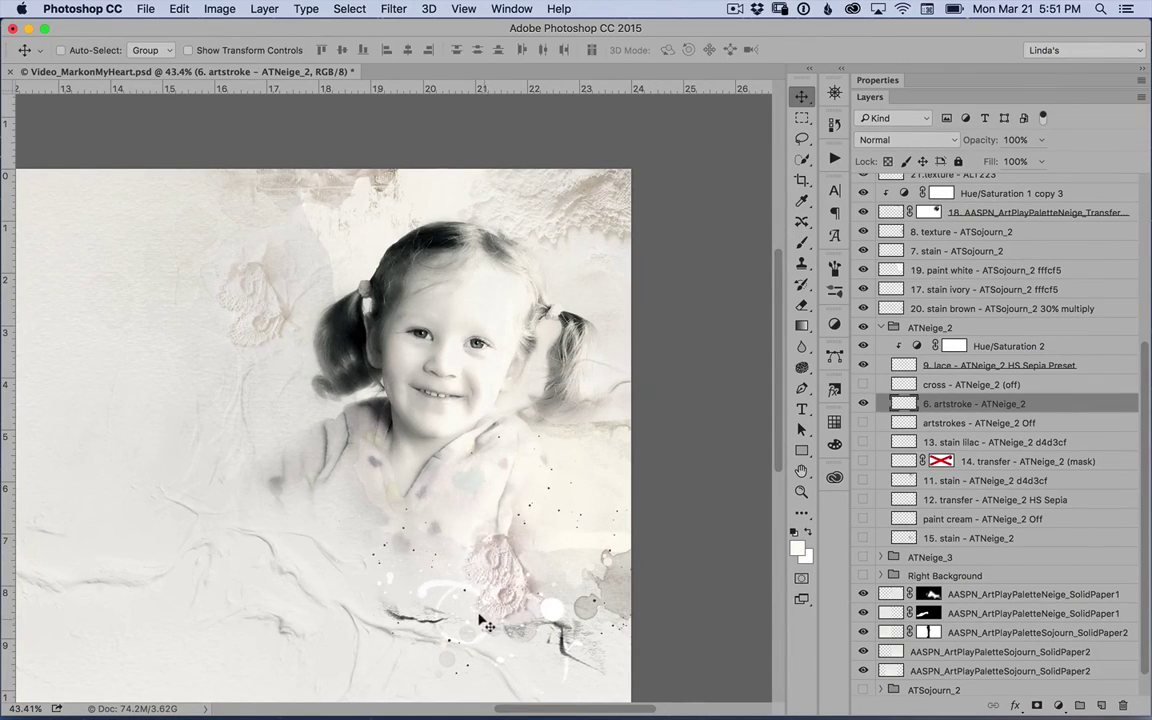
drag(480, 621, 515, 636)
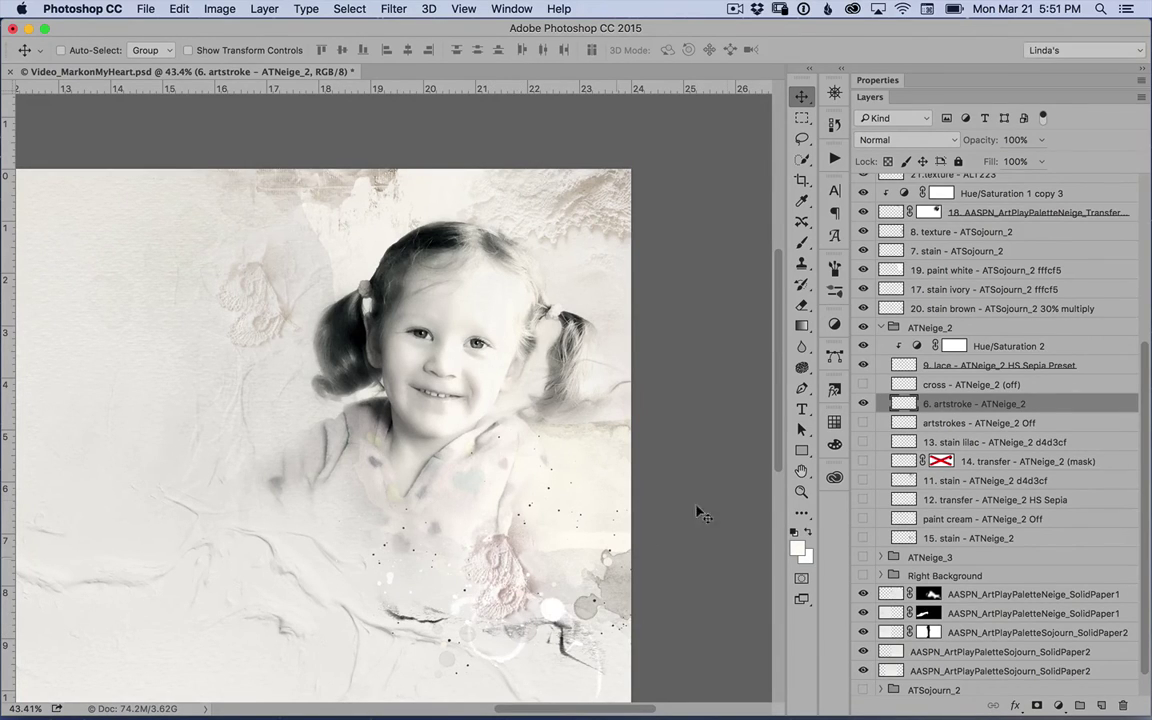
Select and show the 13. stain lilac layer, leaving the artstrokes Off layer hidden.
click(984, 423)
click(988, 442)
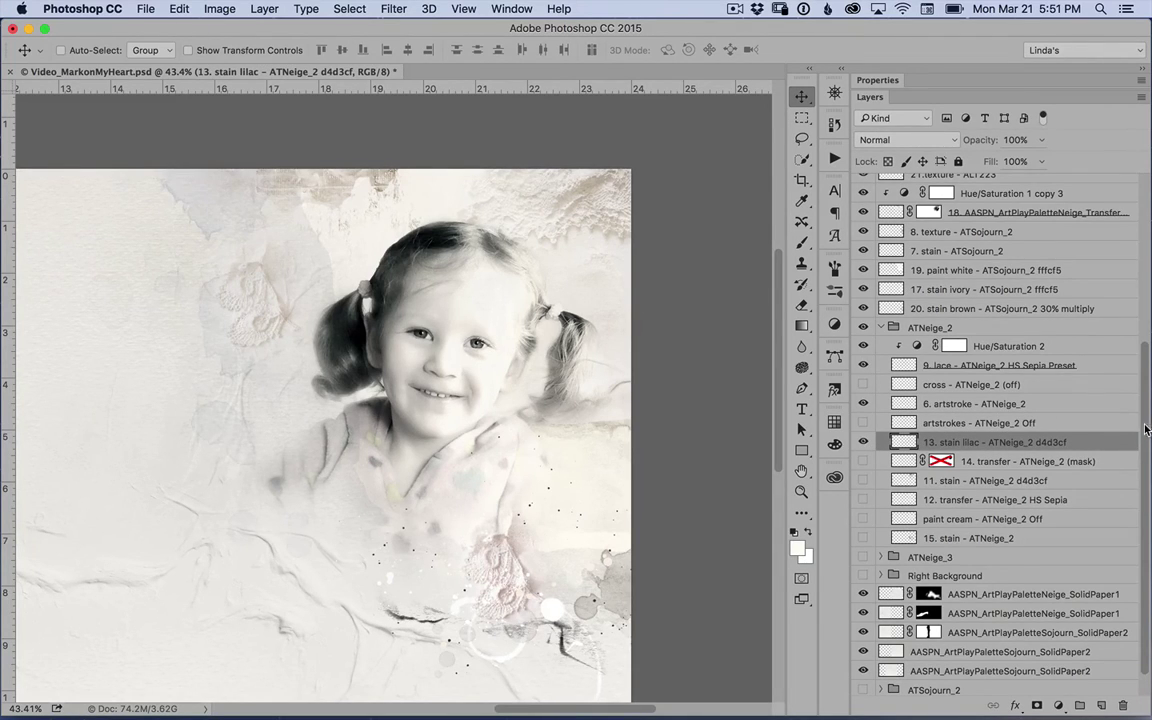
drag(1146, 430, 1146, 461)
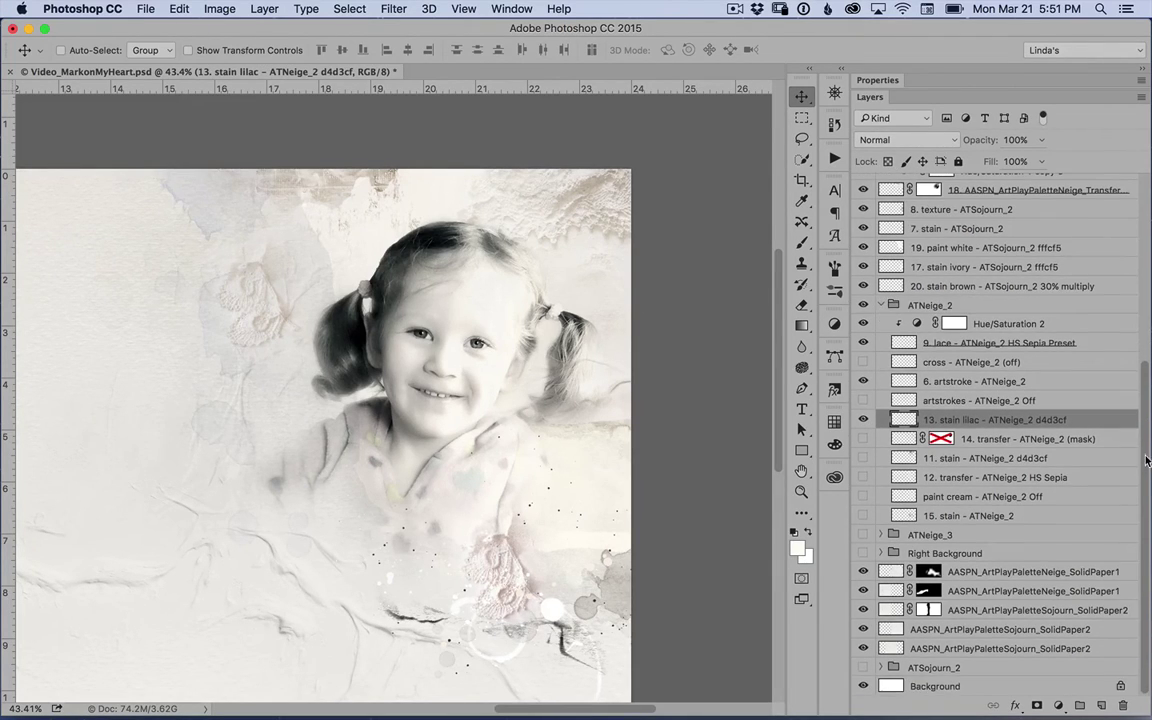
double_click(1045, 419)
click(1068, 420)
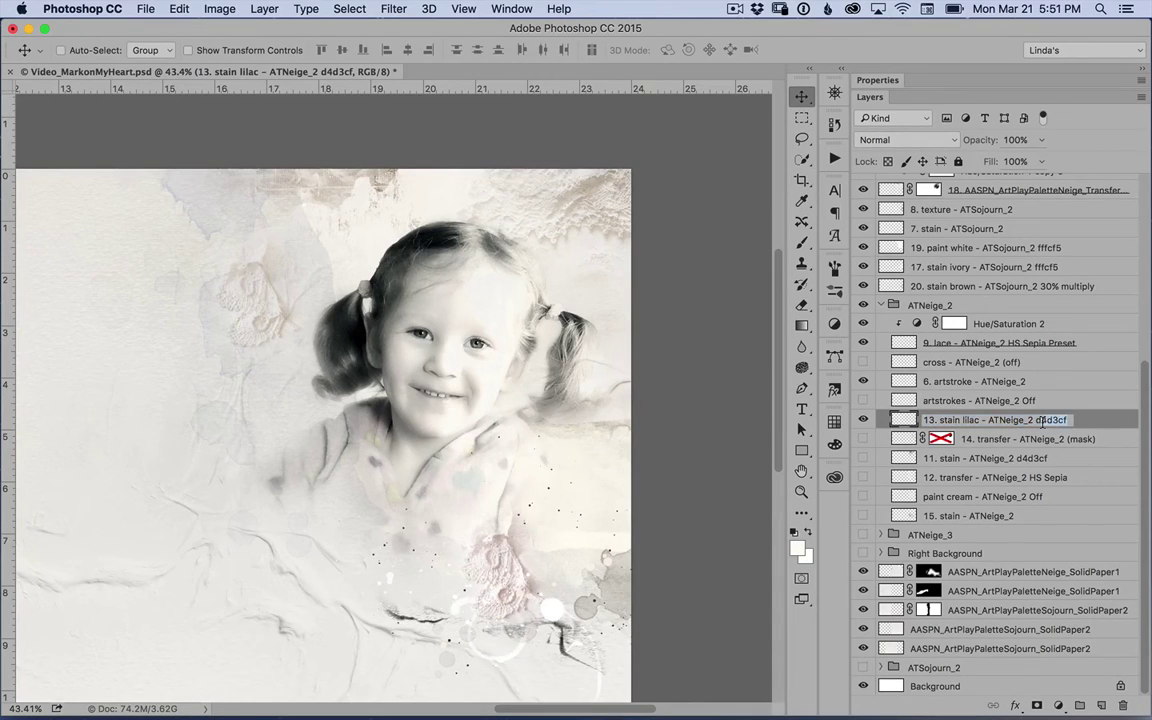
drag(1038, 421, 925, 385)
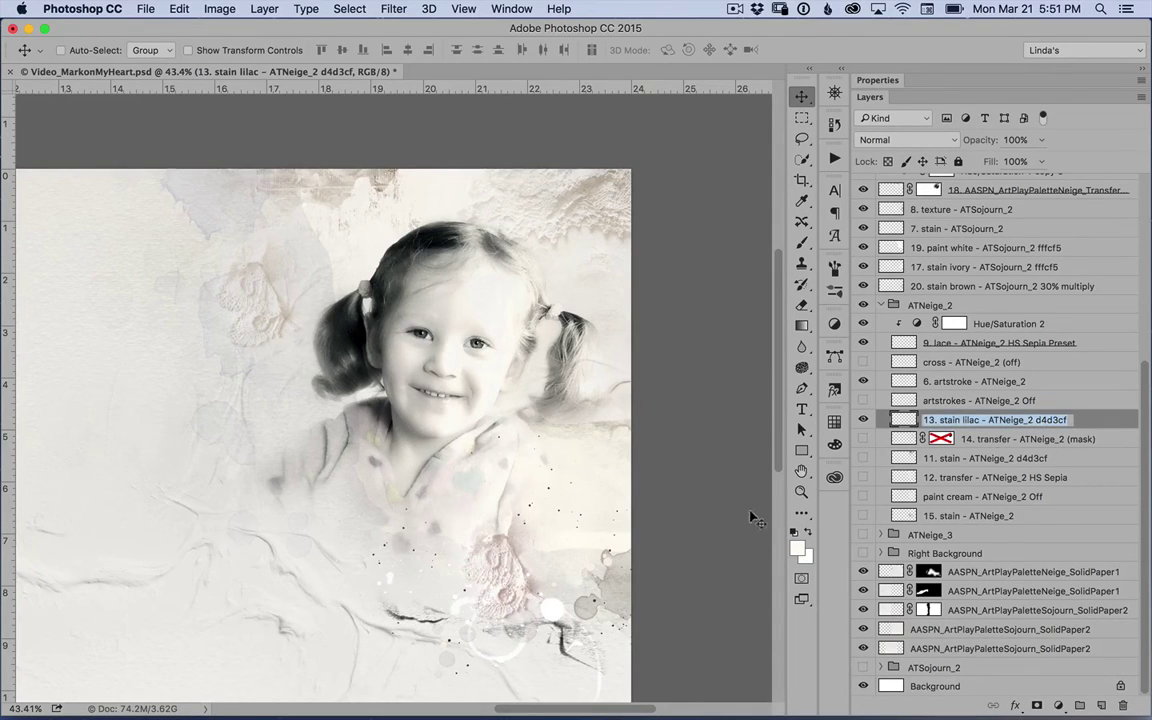
key(Return)
click(796, 548)
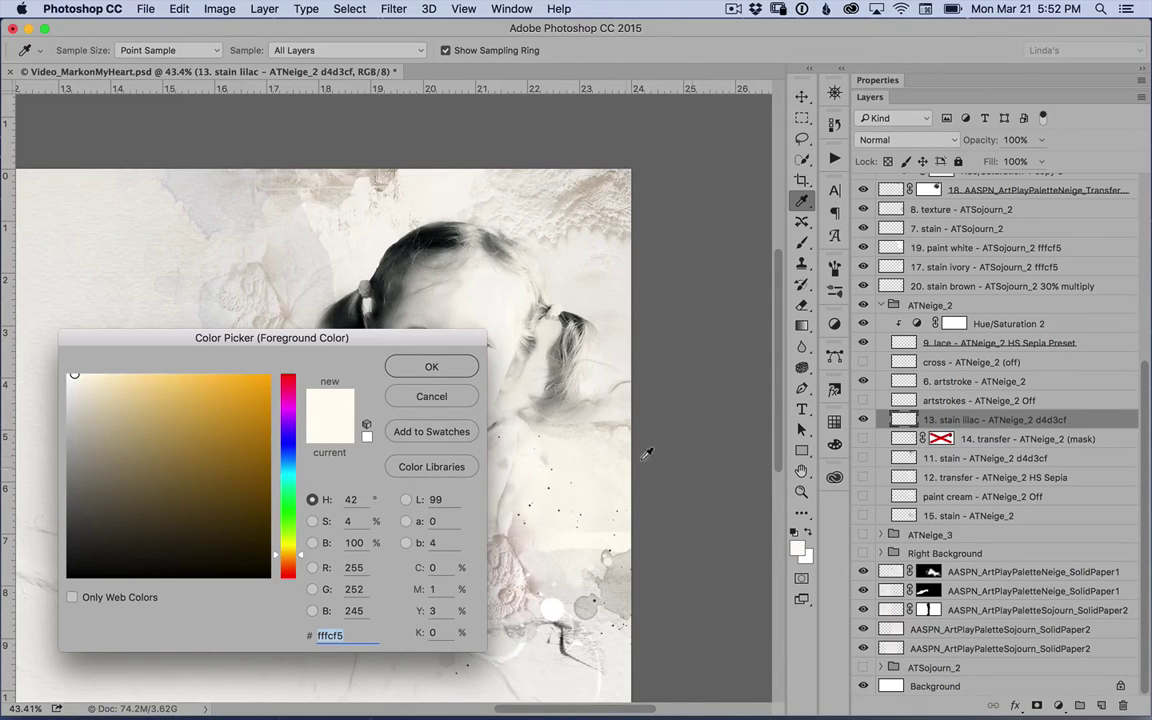
click(431, 397)
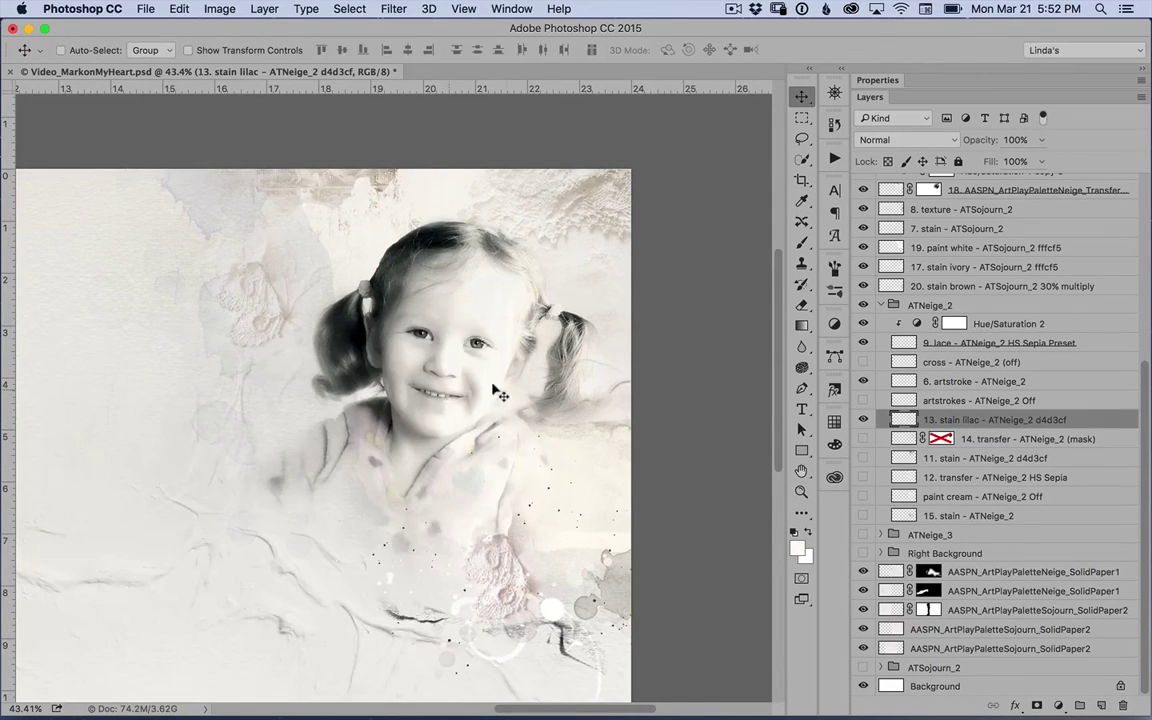
Copy the colour code d4d3cf from the 13. stain lilac layer's name and set it as the foreground colour.
double_click(1038, 420)
double_click(1064, 420)
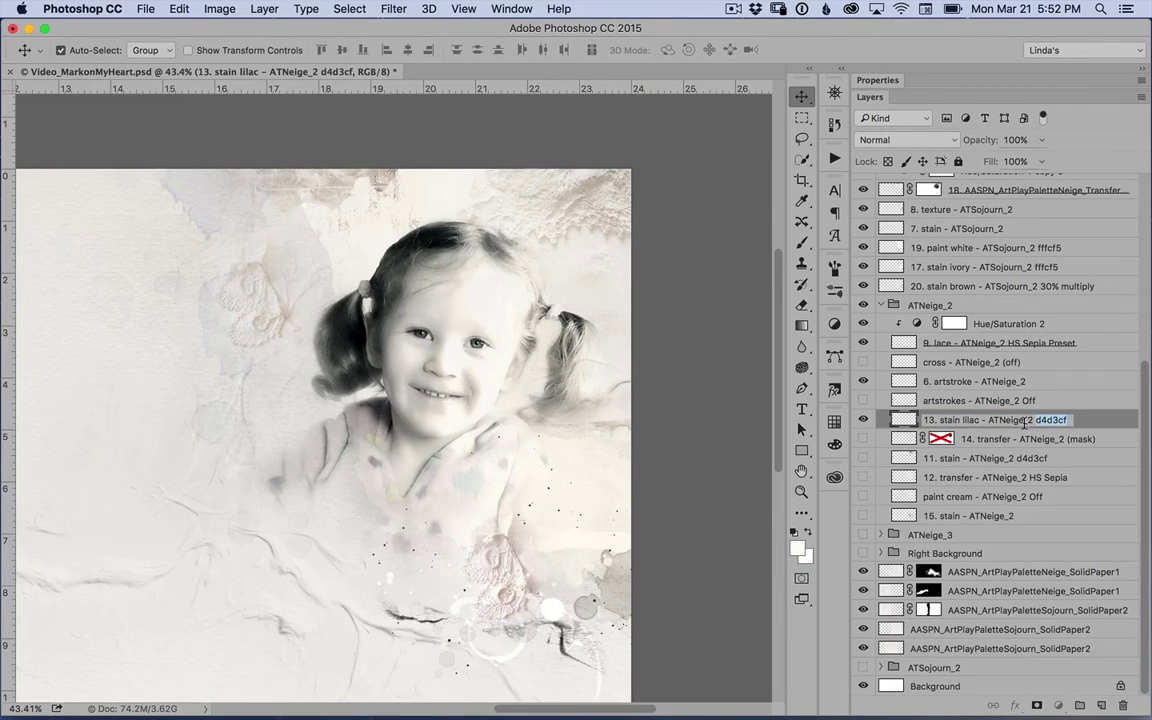
key(super+c)
click(797, 547)
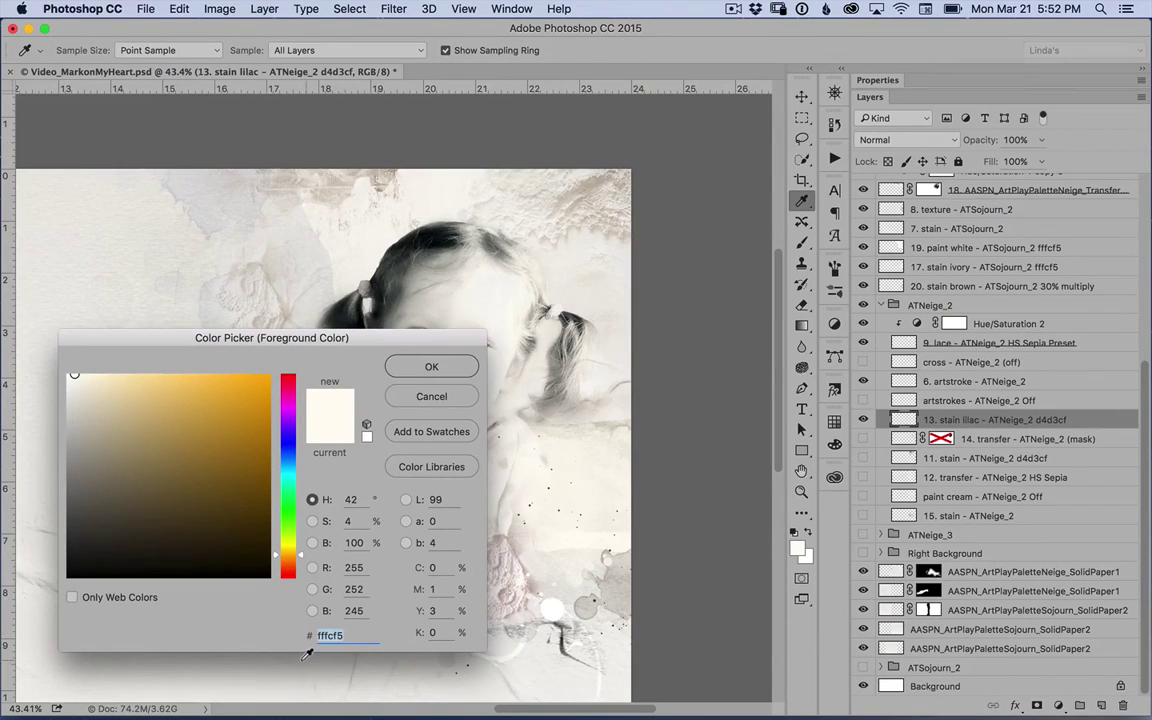
key(super+v)
click(432, 366)
key(v)
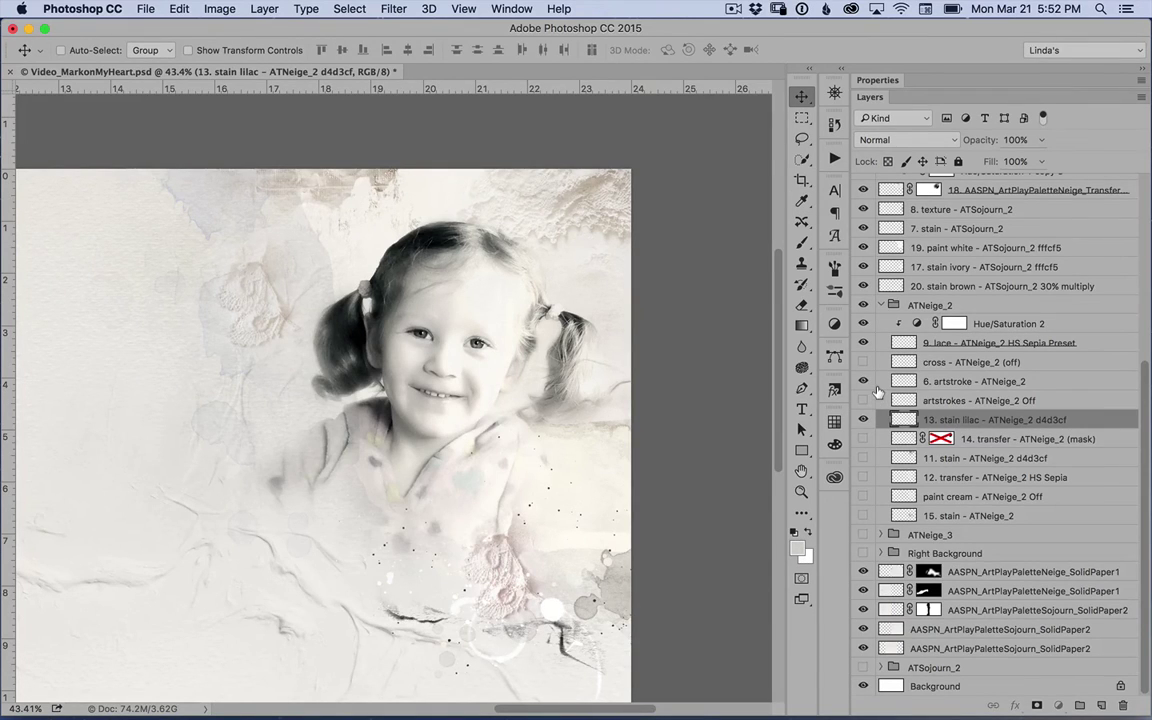
Fill the 13. stain lilac layer with the foreground colour at 100% opacity, preserving transparency.
key(i)
key(shift+BackSpace)
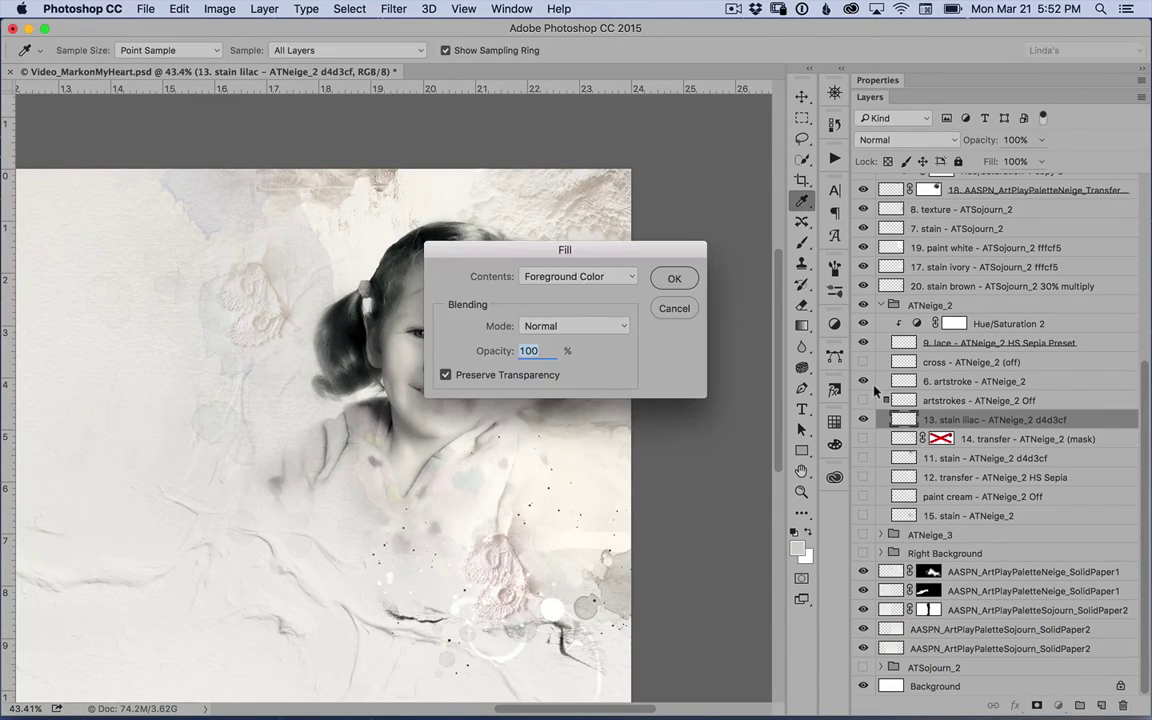
click(672, 282)
key(v)
Show the 14. transfer layer and enable its layer mask to clear the texture from the girl's face.
click(976, 438)
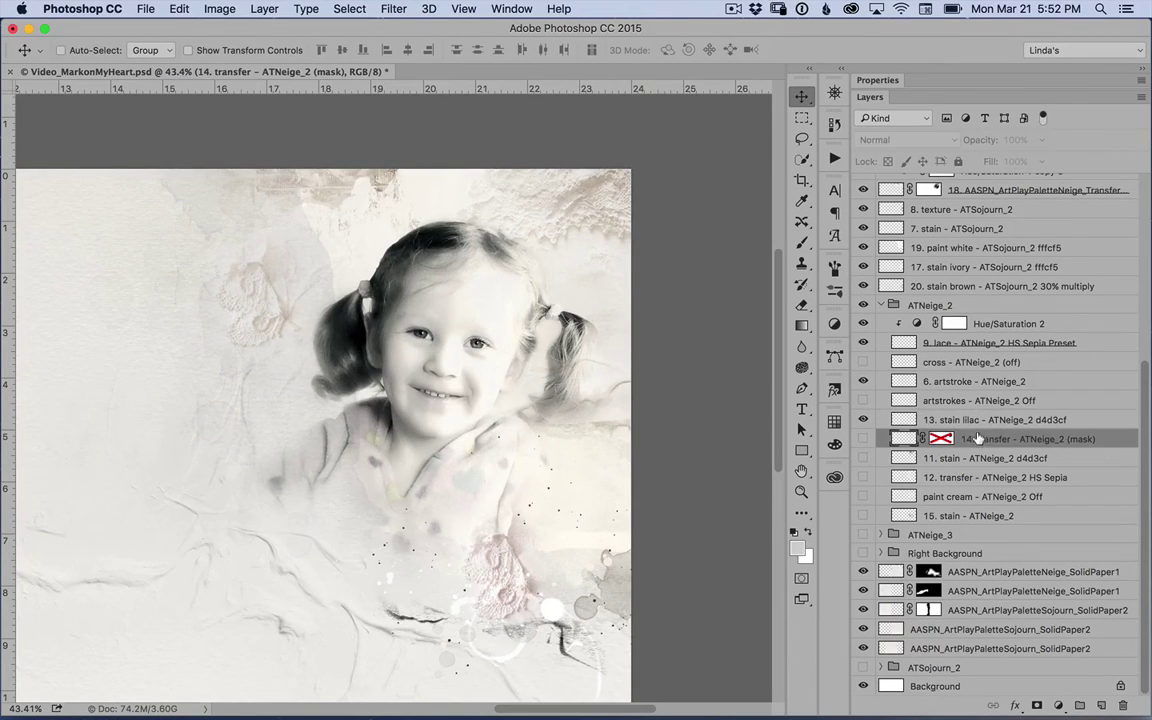
click(863, 438)
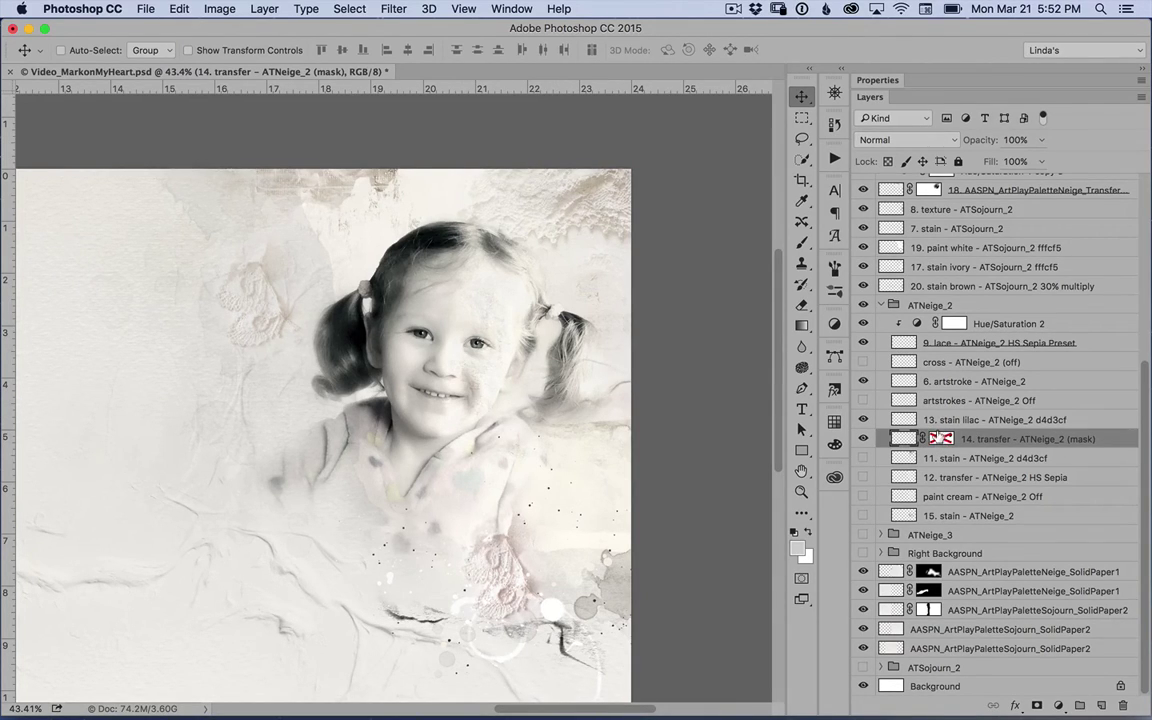
shift+click(941, 439)
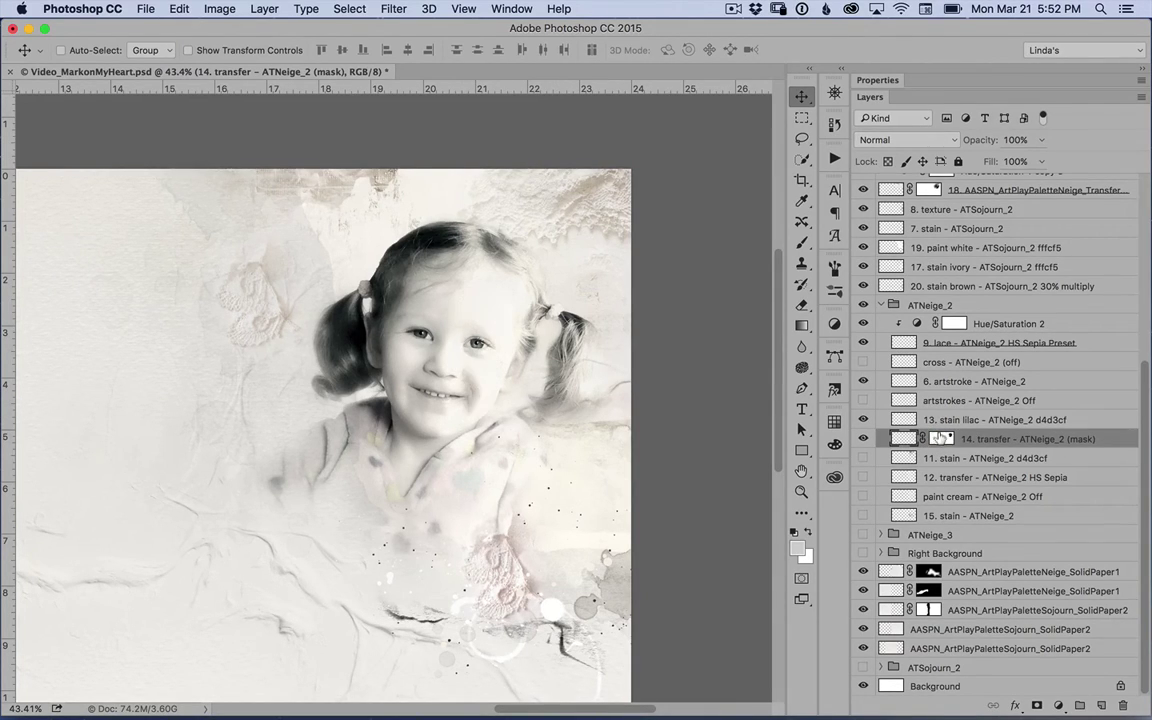
Show the 11. stain layer and fill it with the d4d3cf foreground colour, preserving transparency.
click(940, 460)
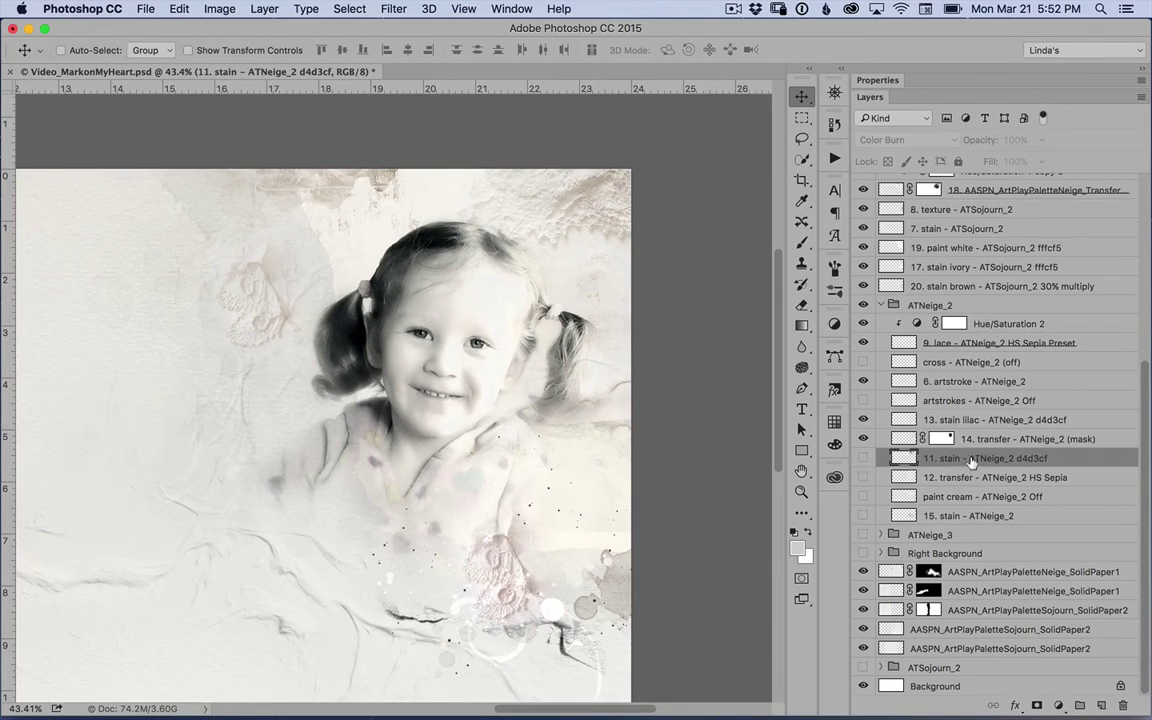
click(862, 458)
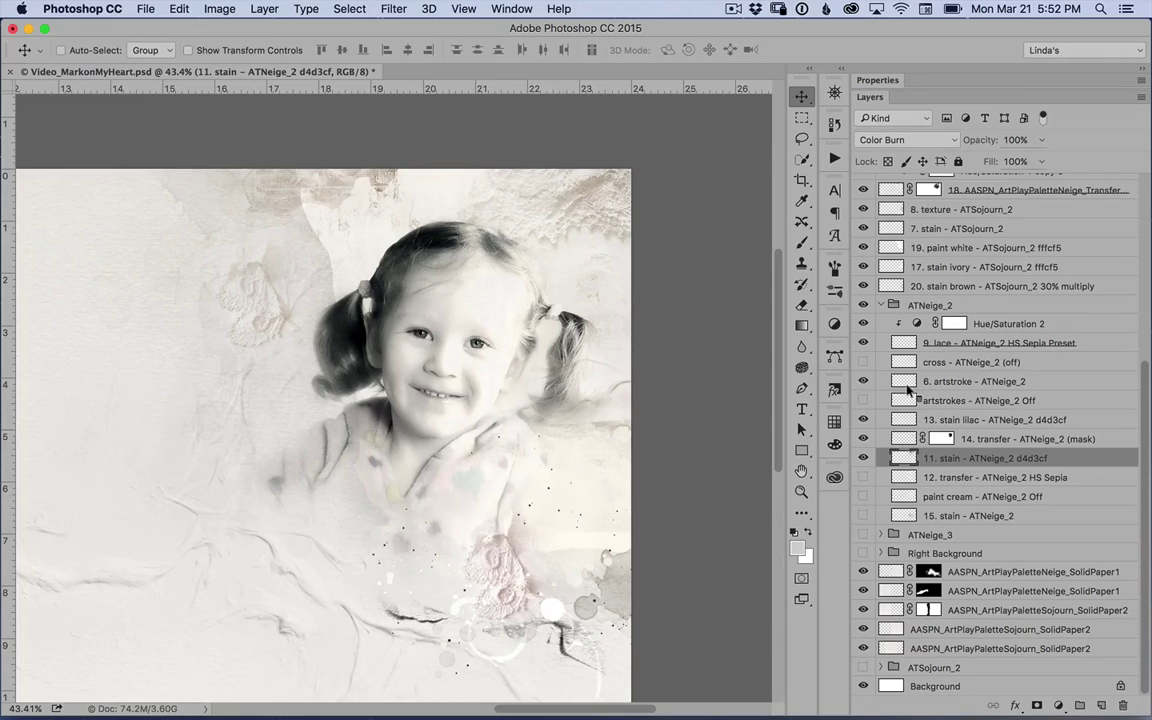
key(shift+BackSpace)
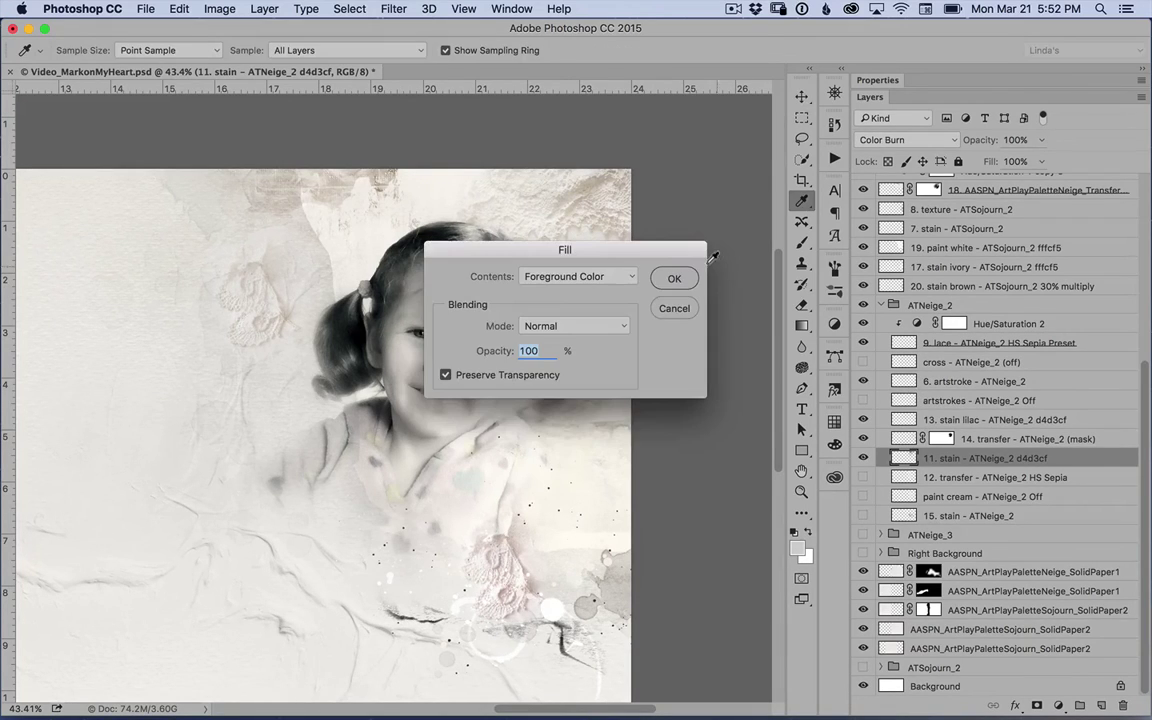
click(675, 283)
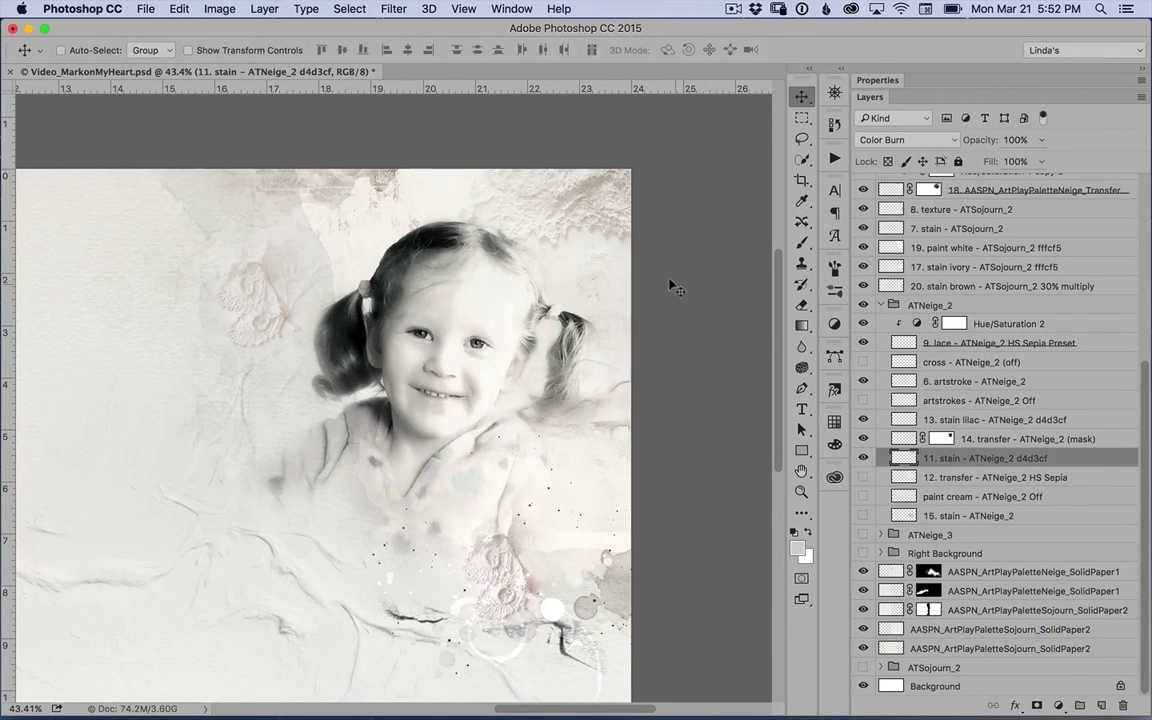
Show the 12. transfer layer and clip a new Hue/Saturation adjustment layer to it.
double_click(990, 477)
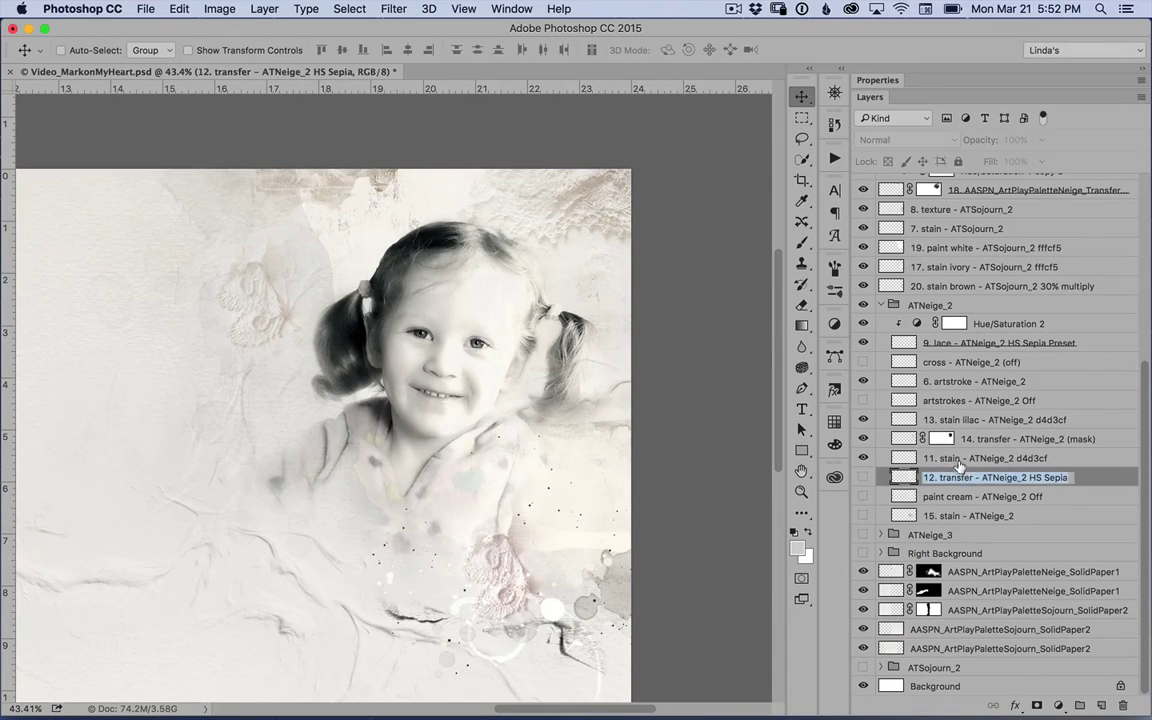
click(860, 479)
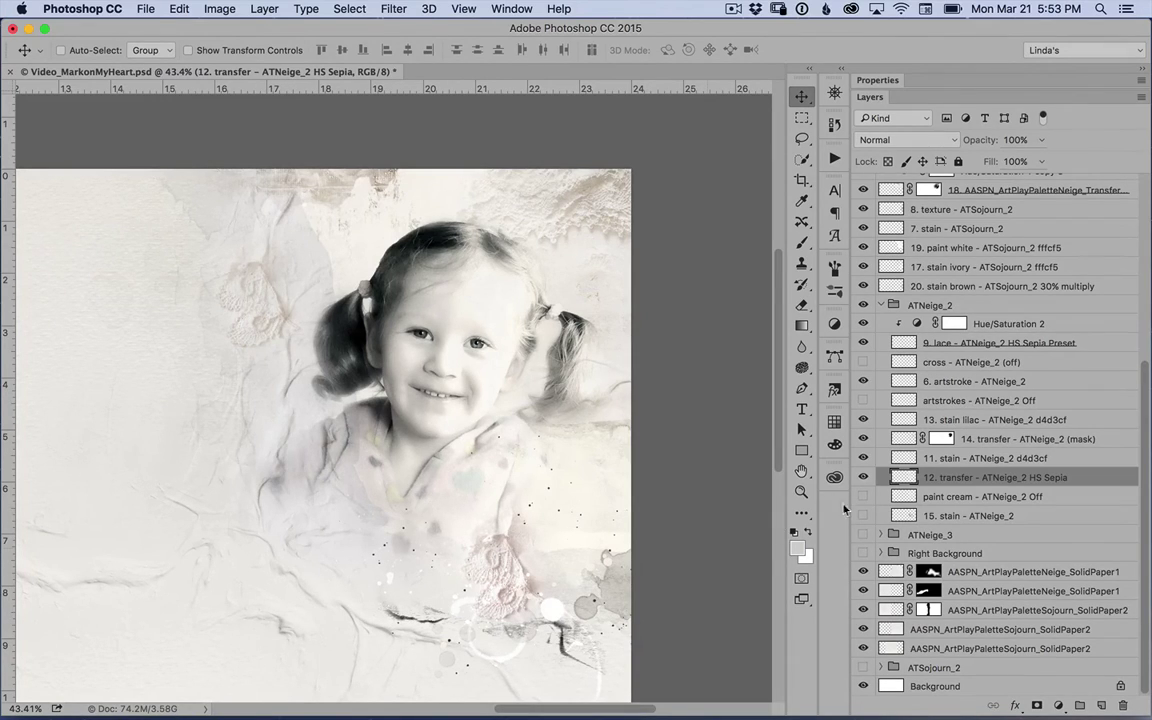
click(1058, 706)
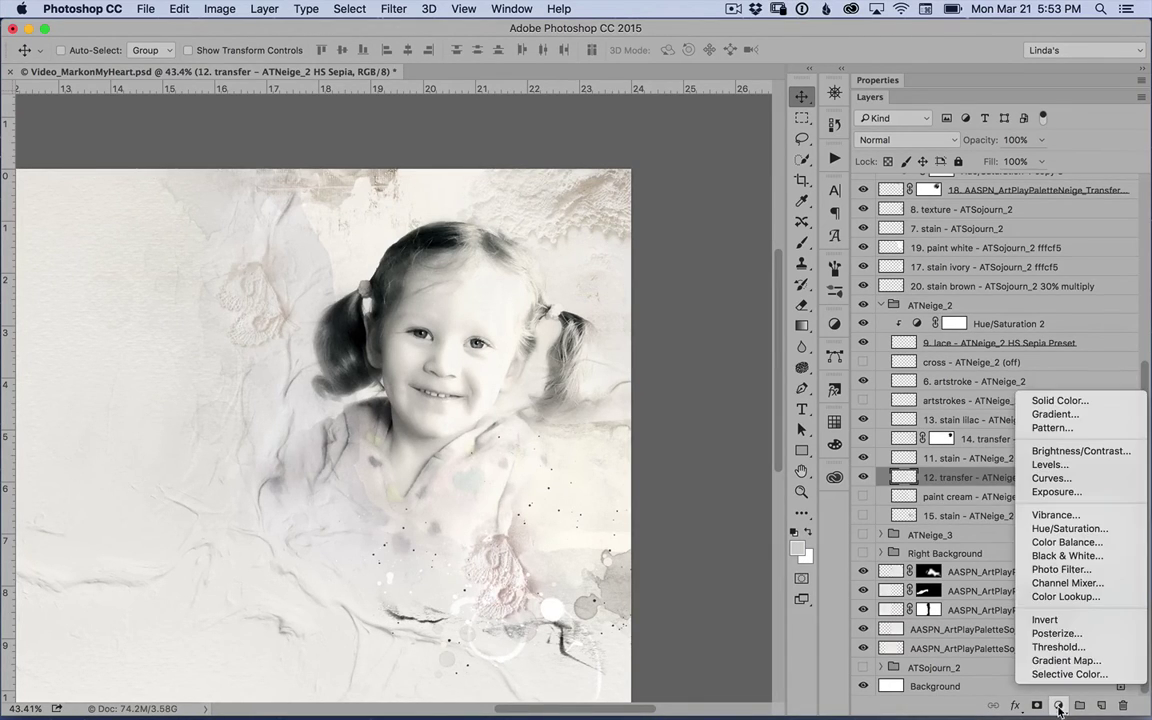
click(1069, 528)
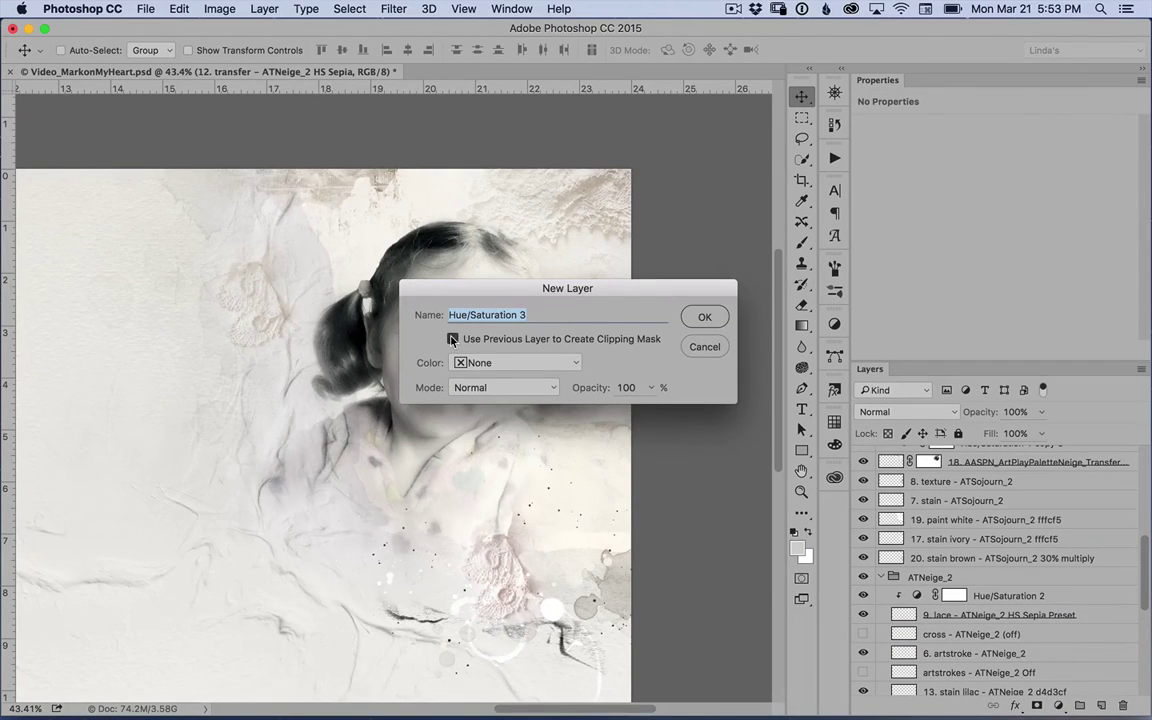
click(453, 339)
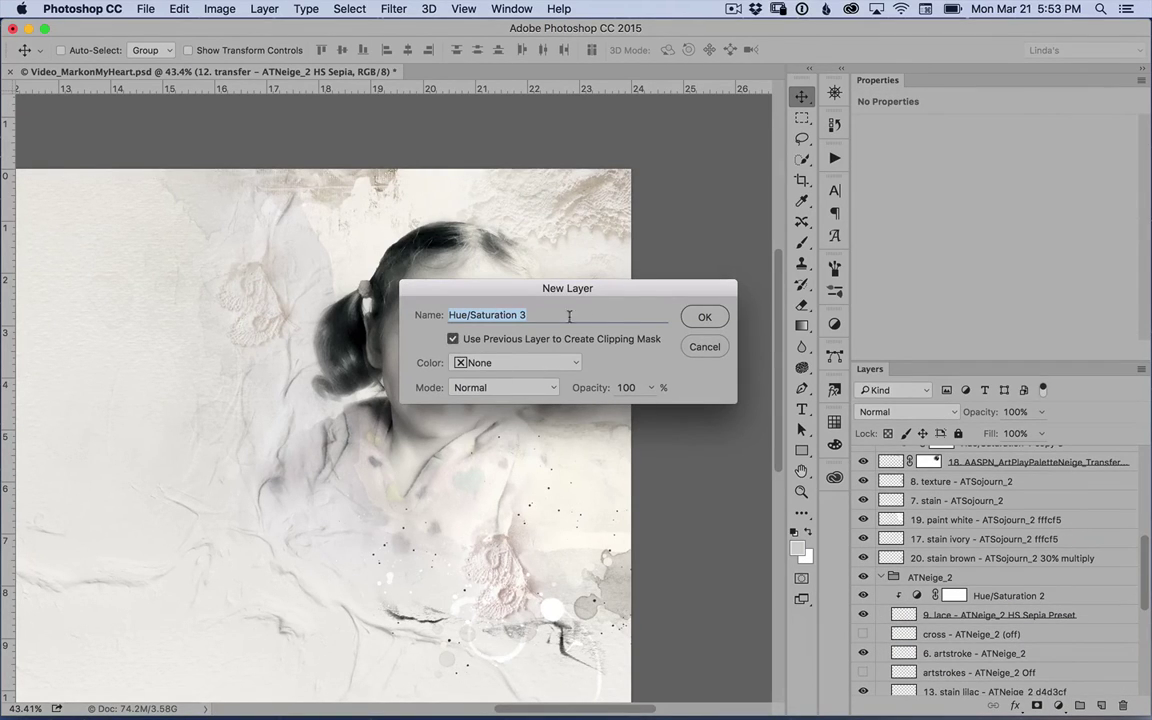
click(704, 314)
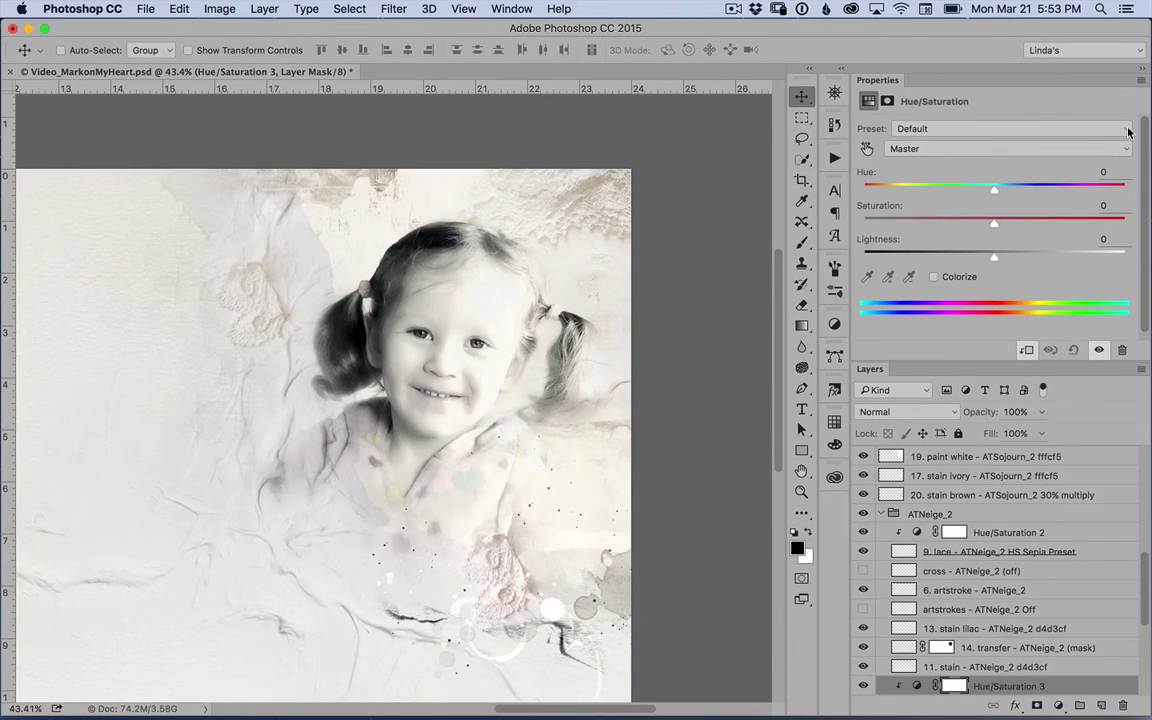
Apply the Sepia preset to the Hue/Saturation adjustment clipped to the 12. transfer layer.
click(1128, 131)
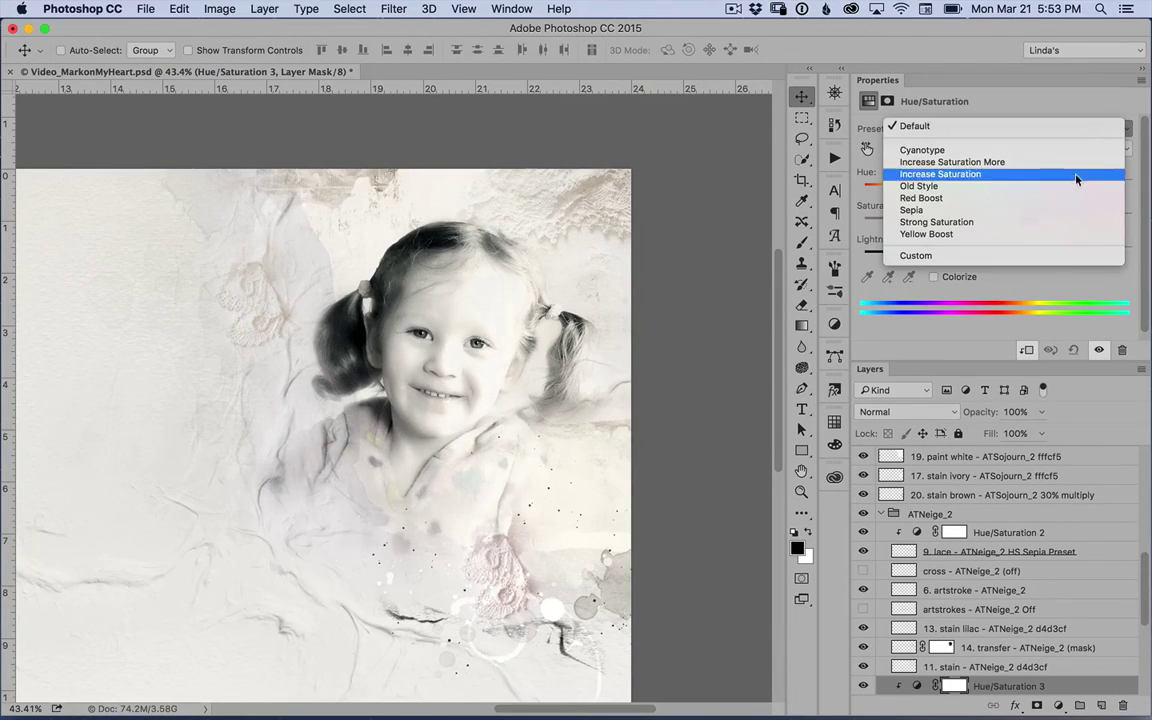
click(1067, 213)
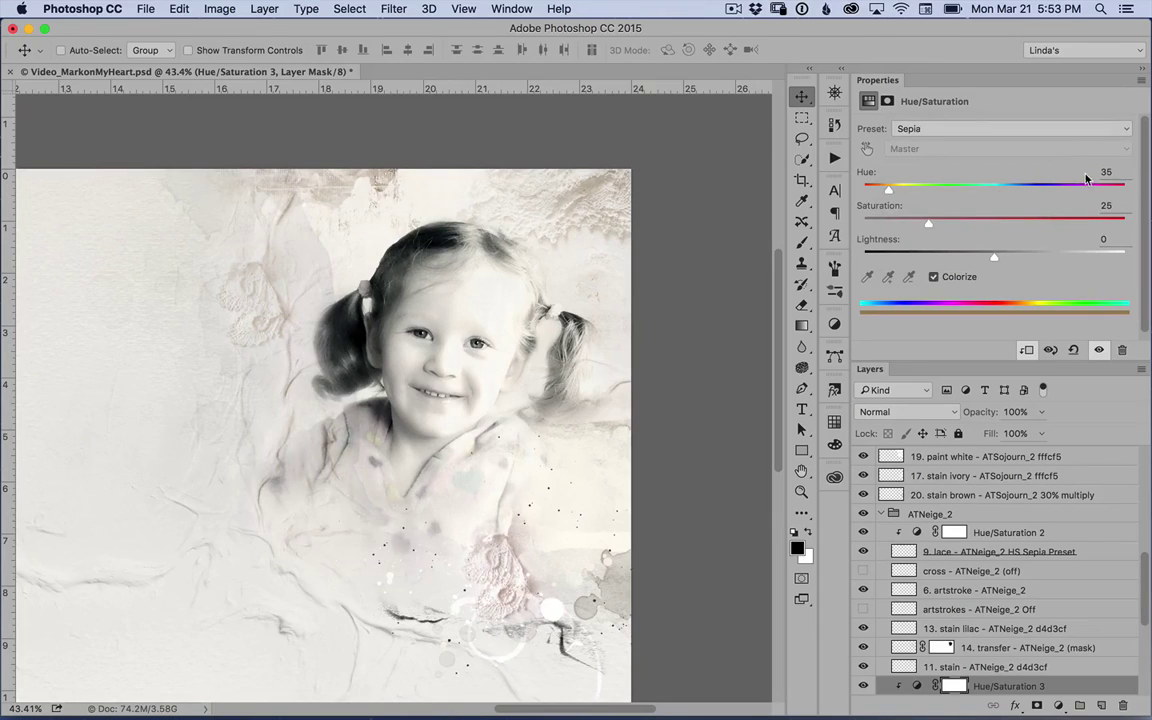
double_click(1000, 83)
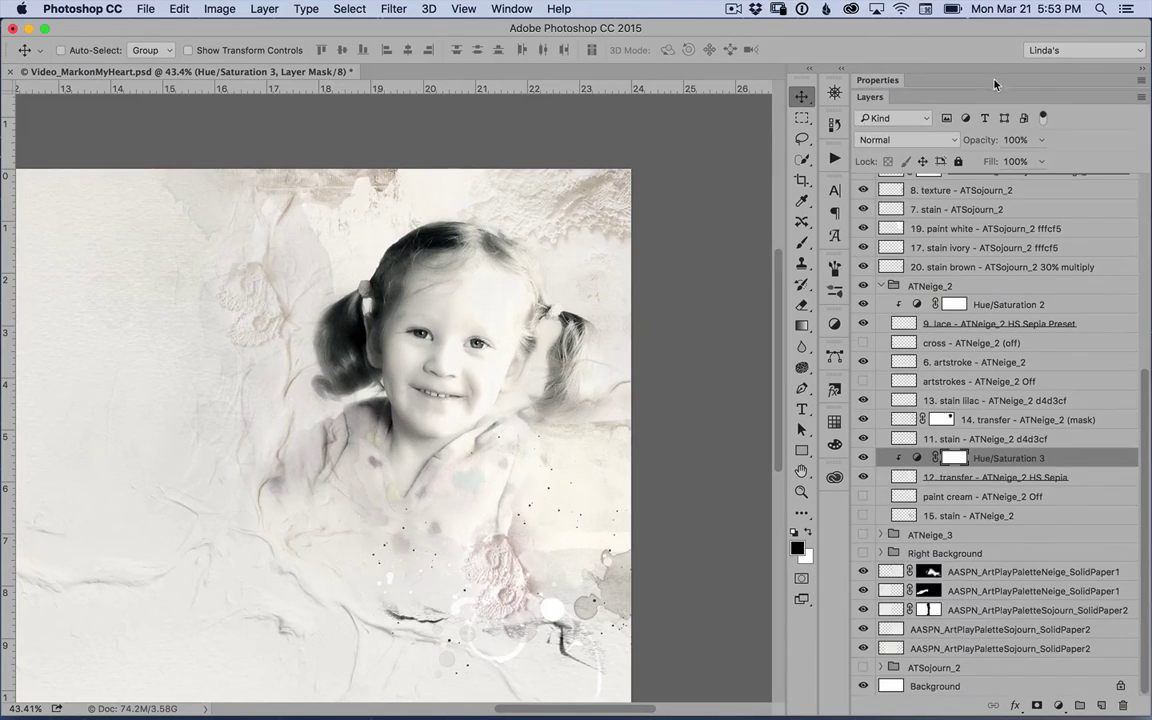
Select the 15. stain layer in the ATNeige_2 group and make it visible.
click(1040, 497)
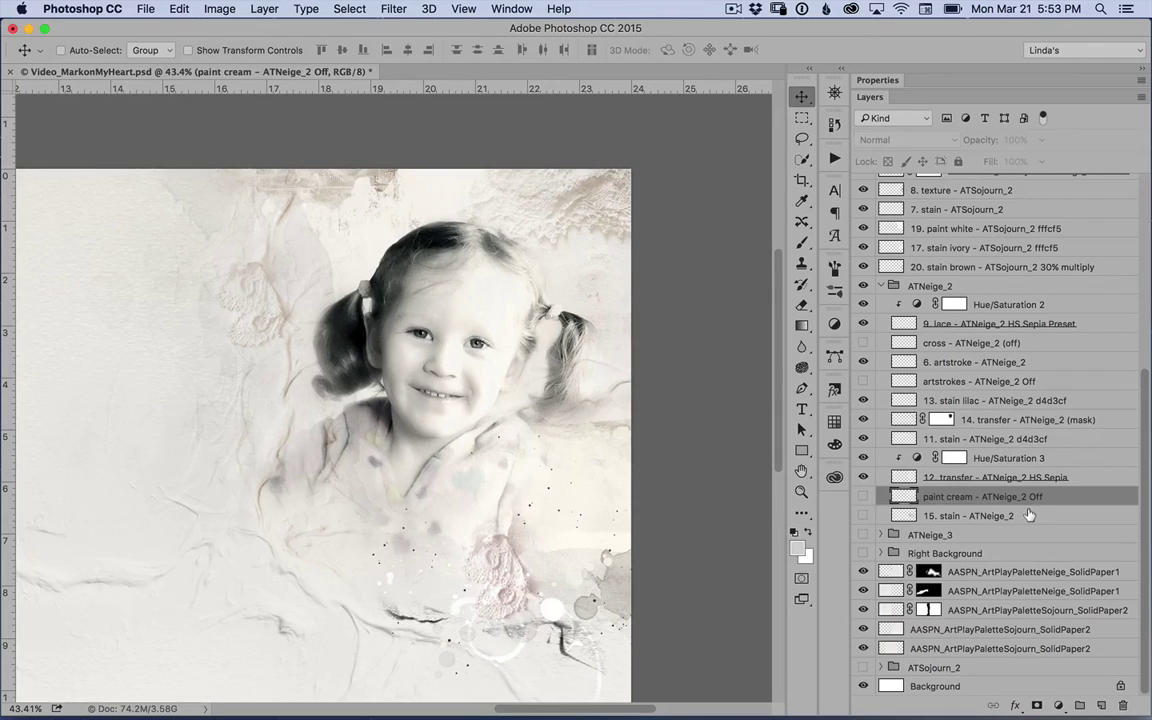
click(1033, 515)
click(863, 515)
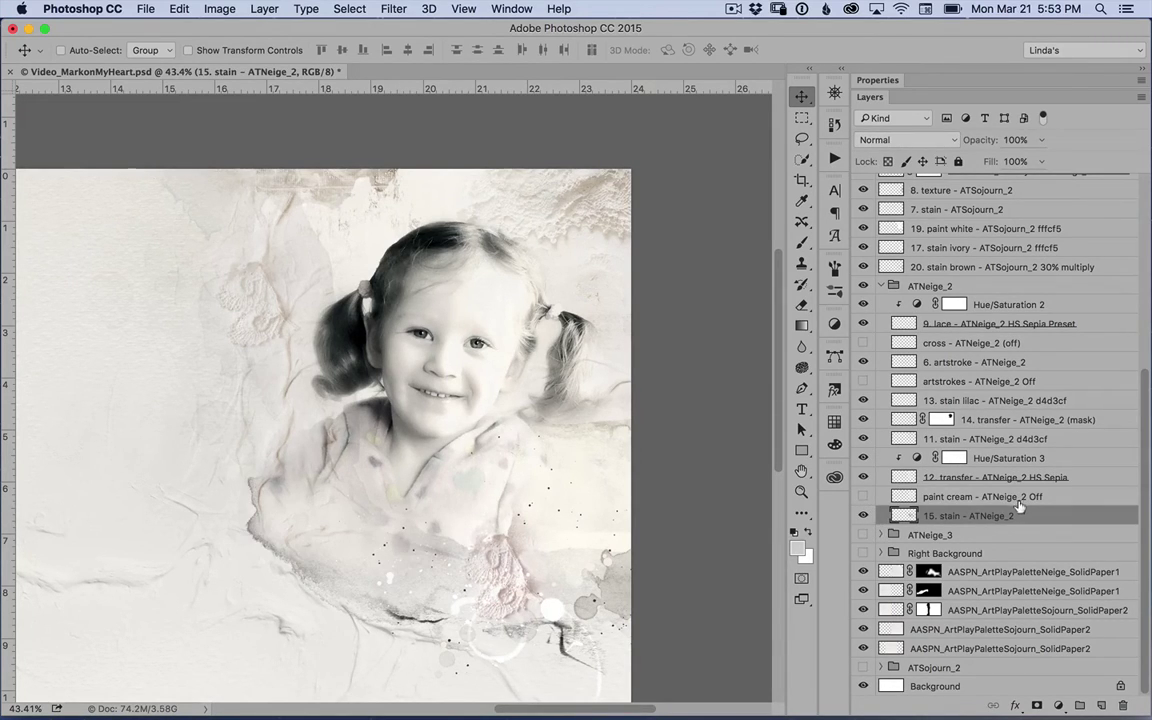
Move the 9. lace layer with its Hue/Saturation adjustment, 6. artstroke, 13. stain lilac and 14. transfer out of the ATNeige_2 group, stacked above it.
click(1043, 321)
shift+click(1050, 302)
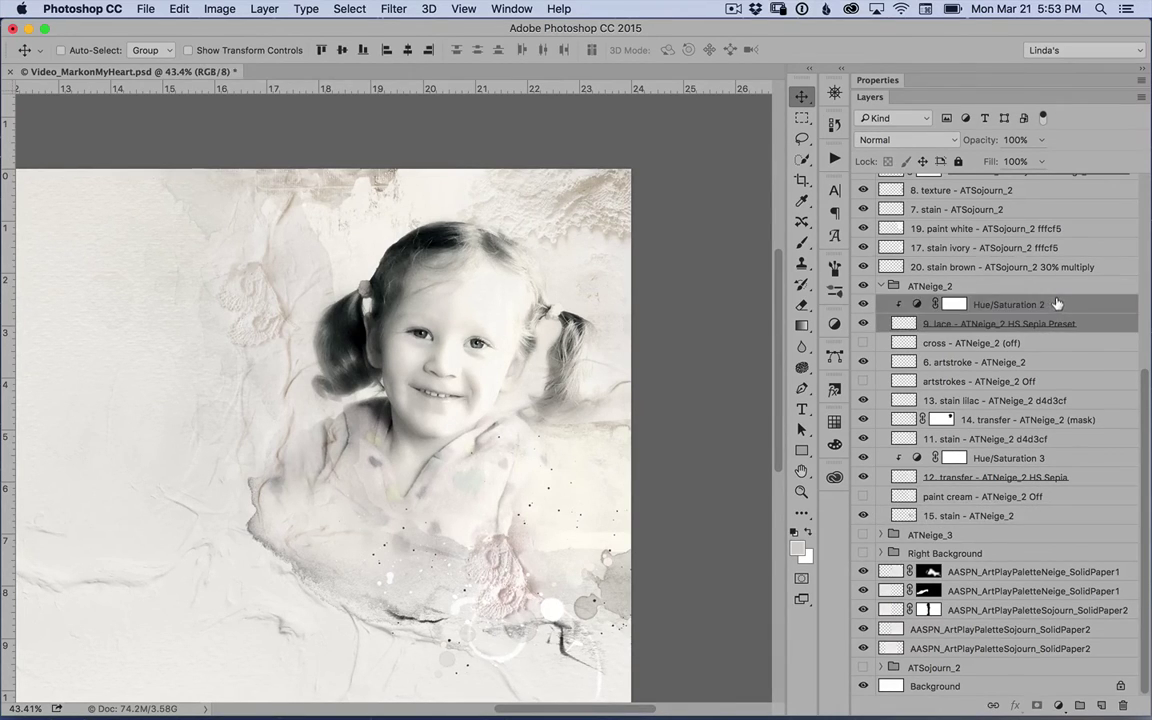
drag(1050, 302, 1050, 278)
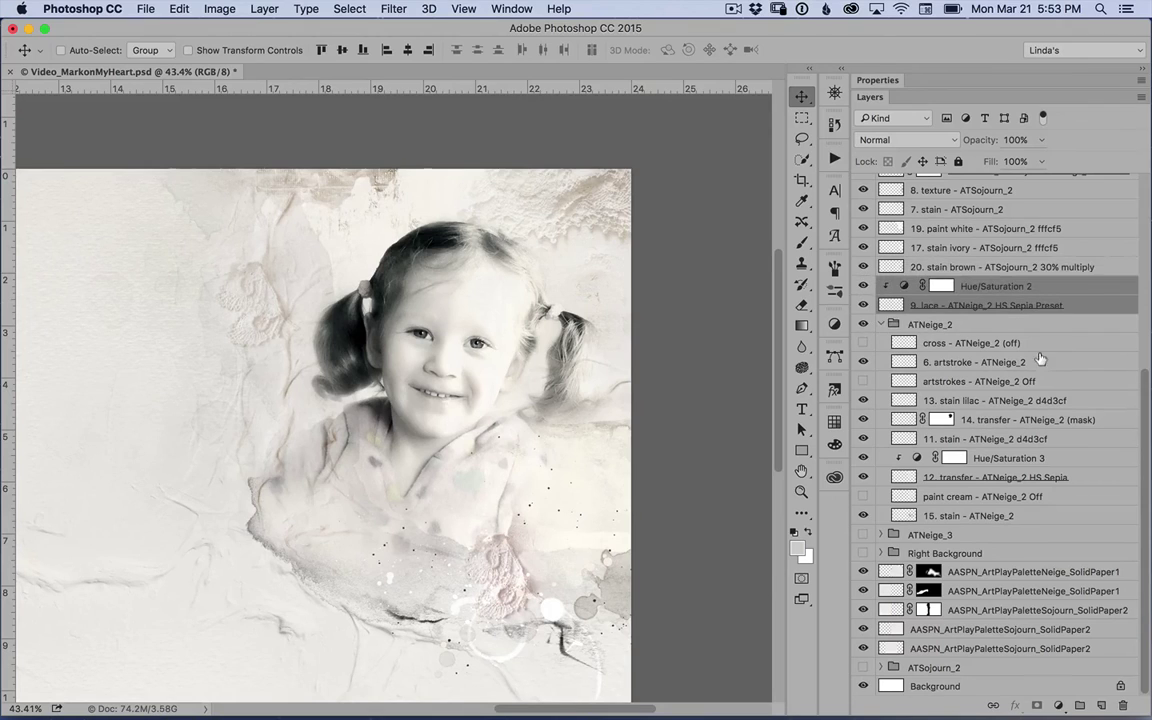
drag(1028, 359, 1020, 316)
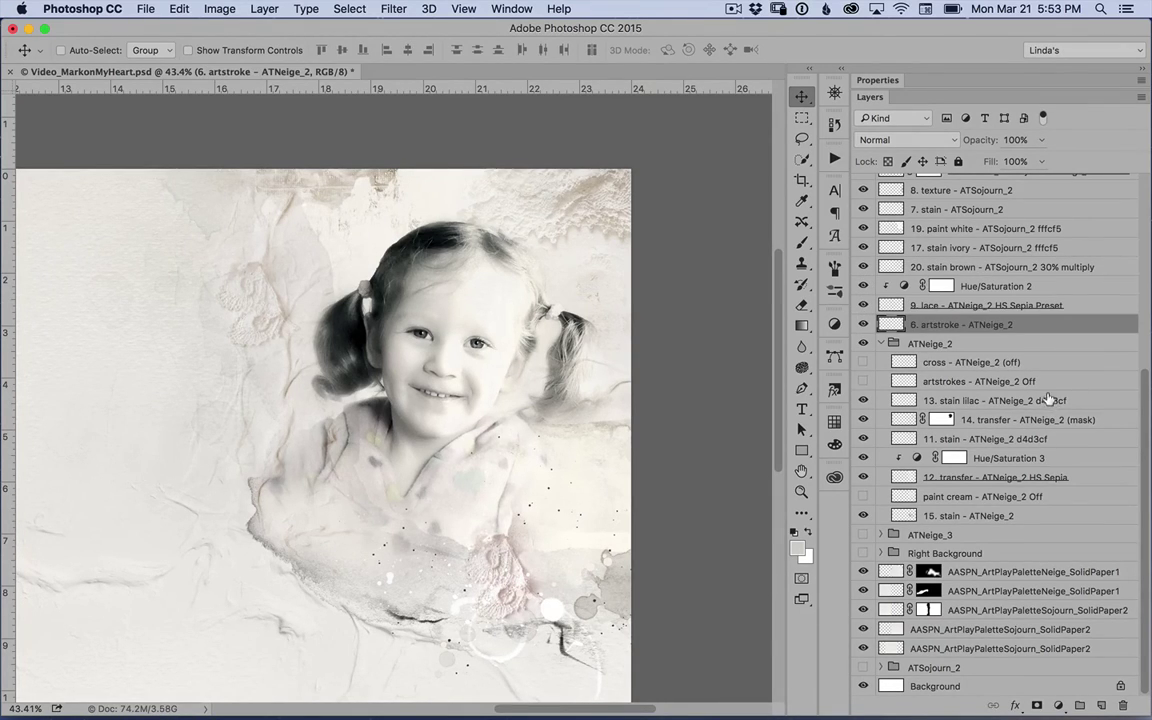
drag(1048, 400, 1041, 330)
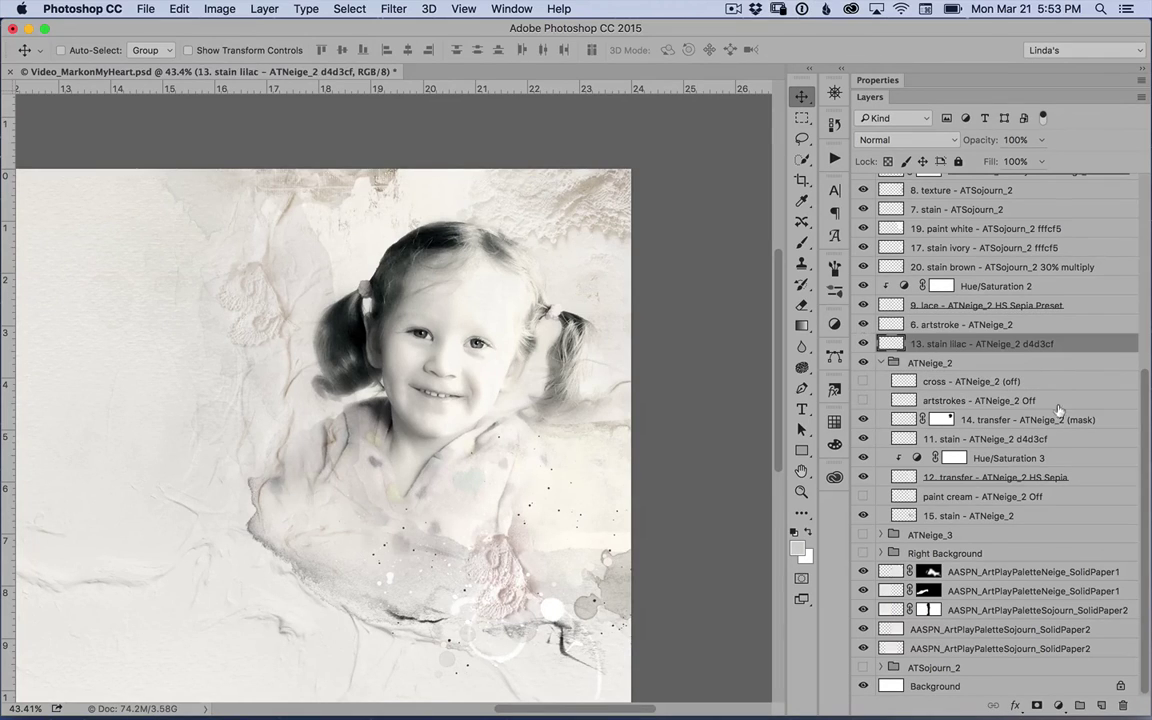
drag(1050, 419, 1040, 352)
Move 11. stain, 12. transfer with its Hue/Saturation adjustment, and 15. stain out of the ATNeige_2 group, directly above it.
click(1030, 465)
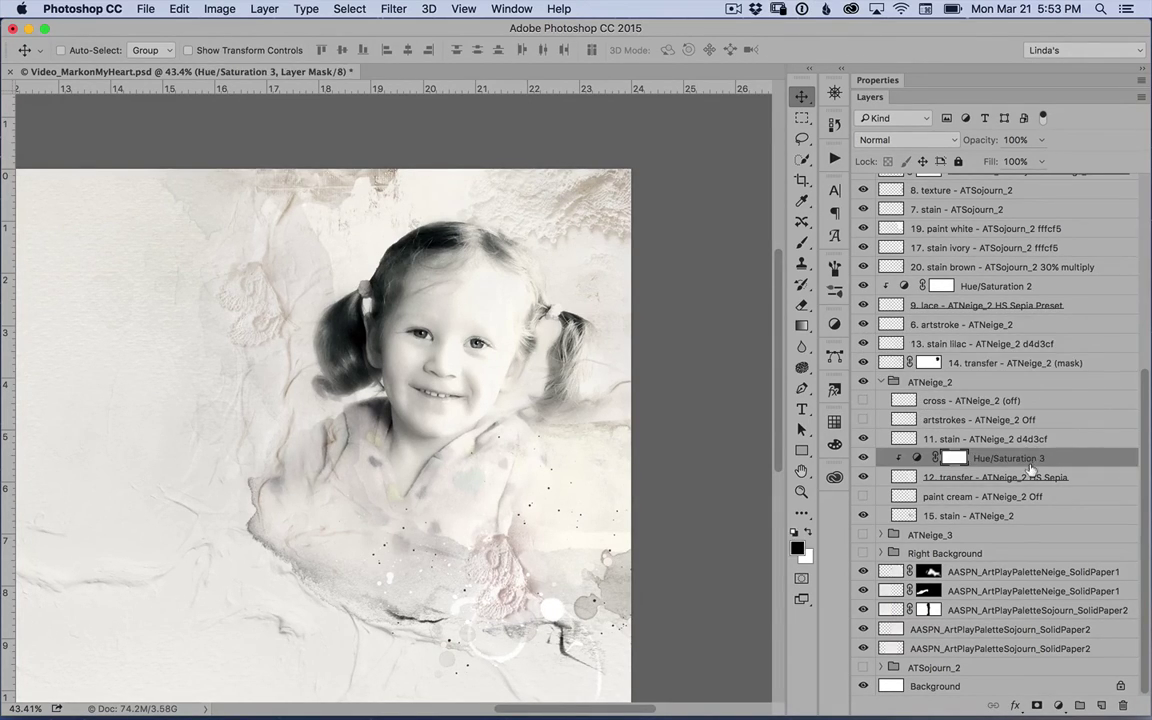
click(1030, 476)
super+click(1028, 446)
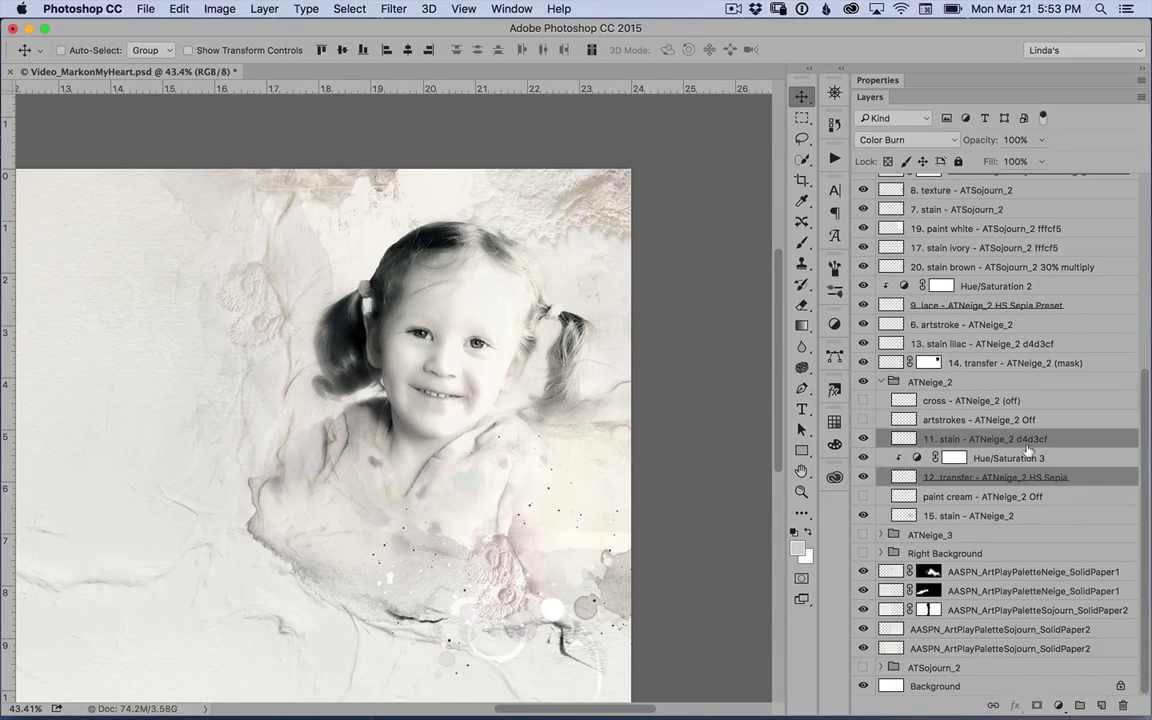
drag(1028, 451, 1024, 373)
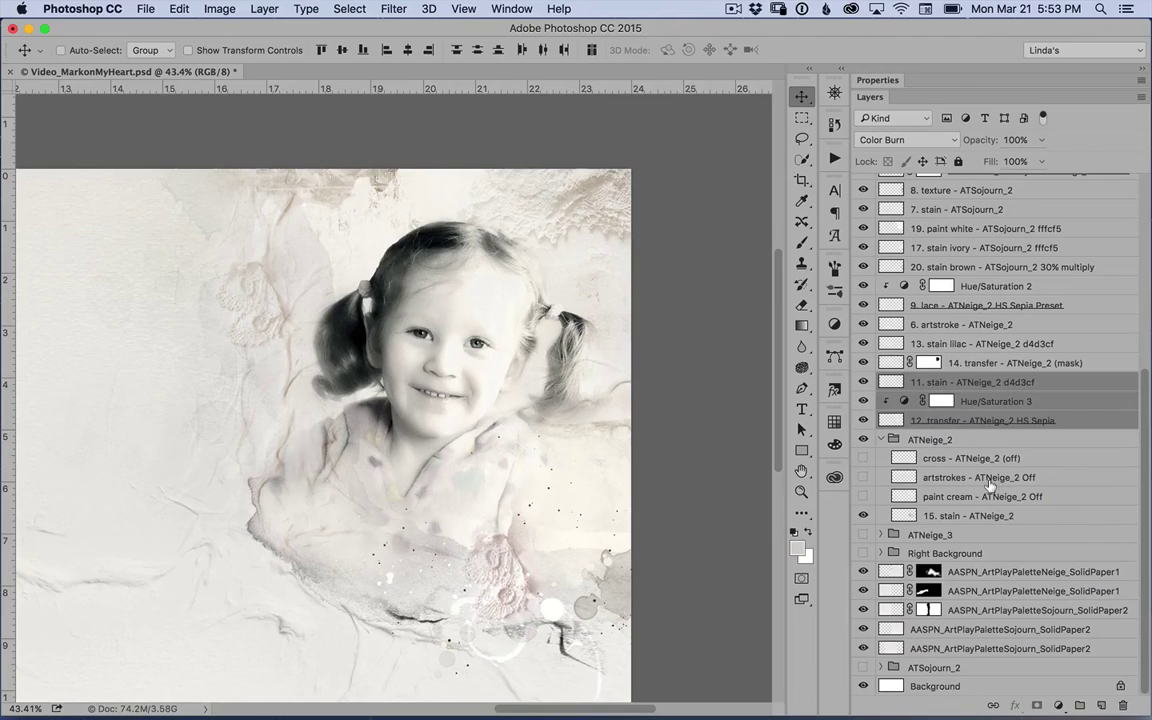
drag(990, 513, 990, 432)
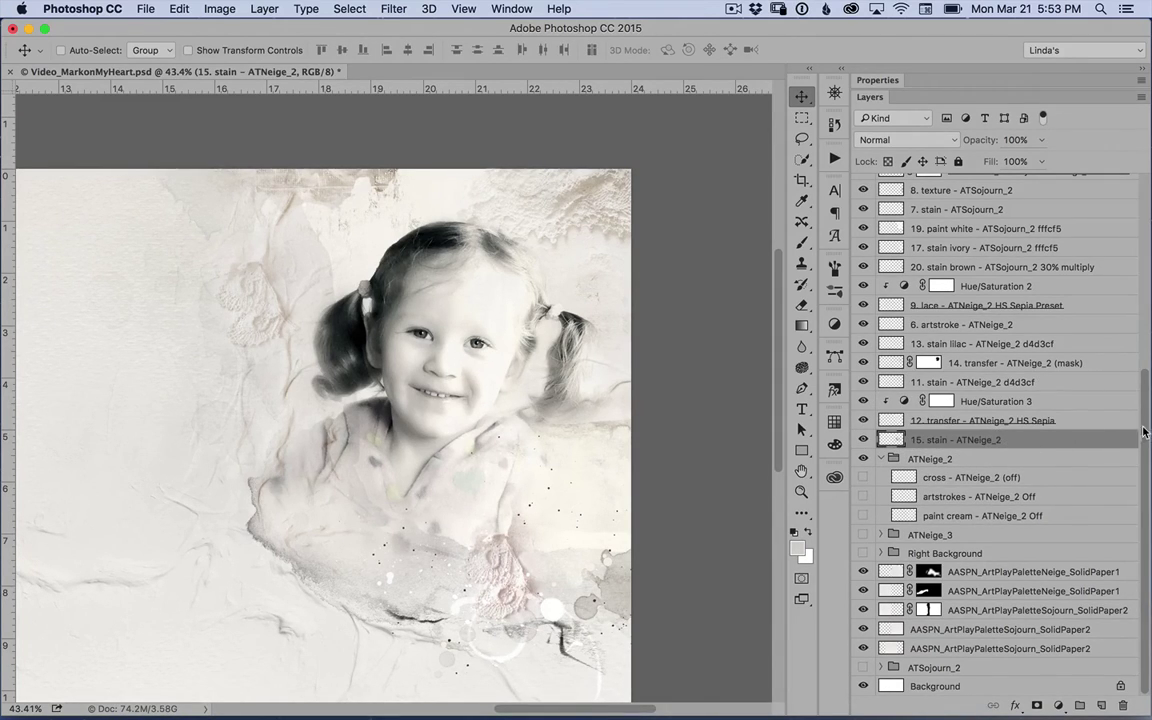
Expand the ATNeige_3 group and move its 16. stain layer out, directly below 15. stain.
drag(1145, 428, 1145, 420)
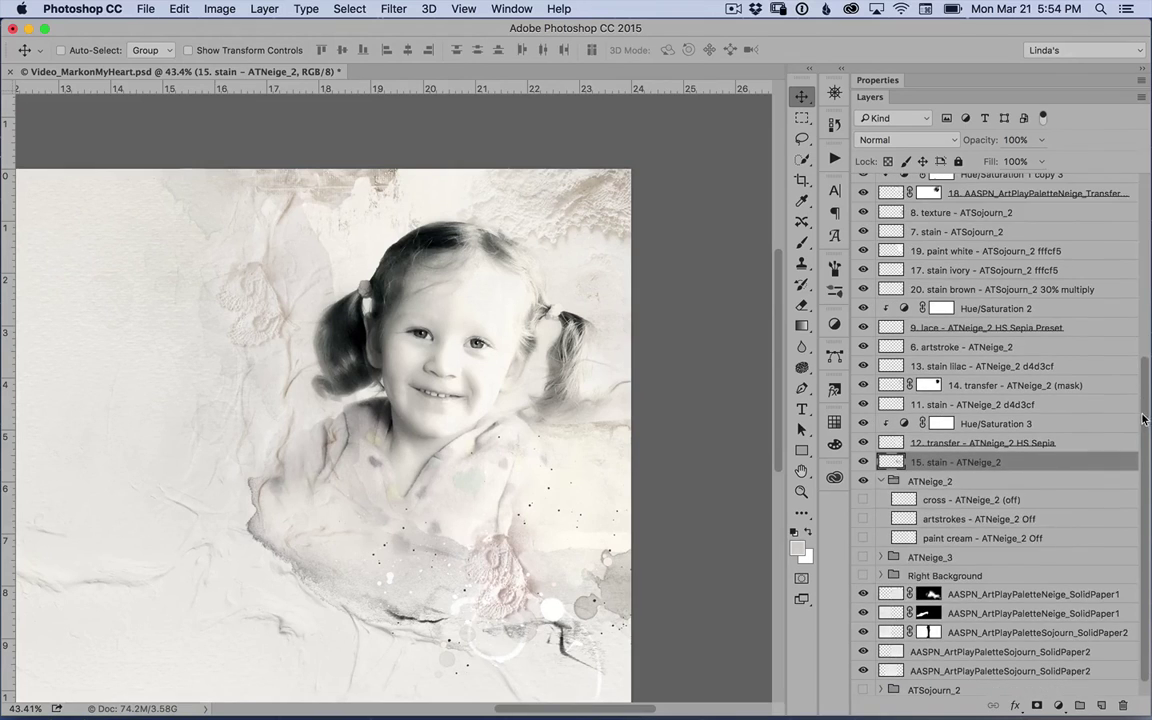
click(881, 557)
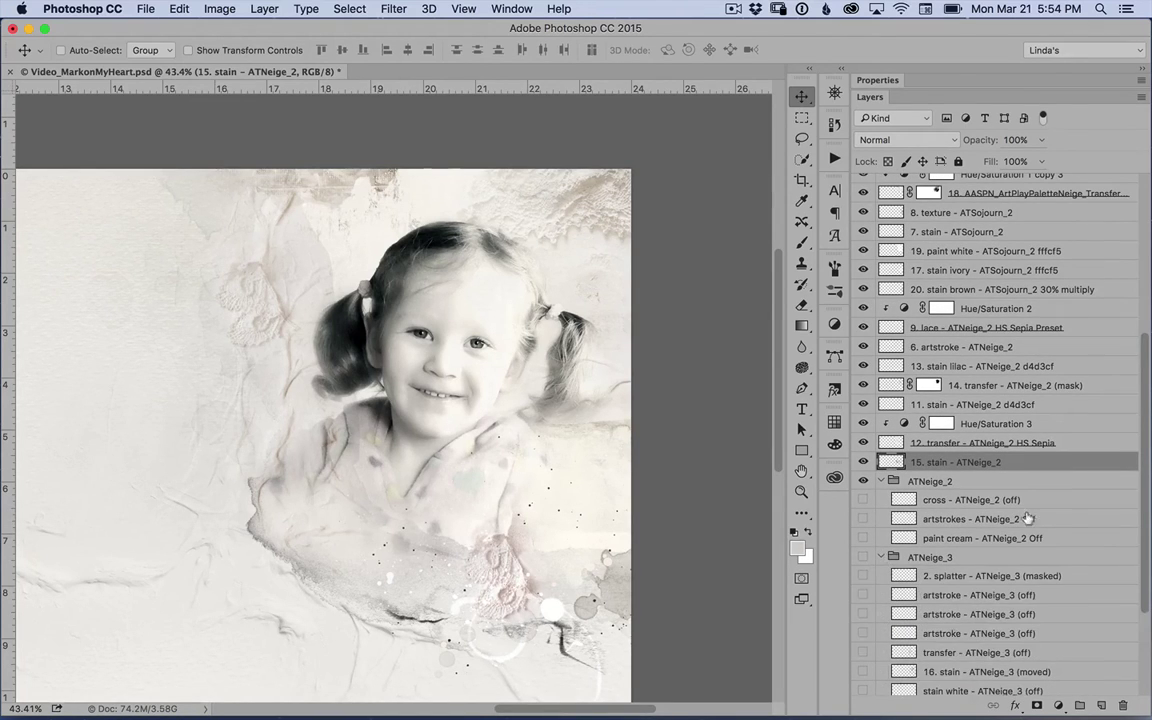
scroll(1146, 486, down, 5)
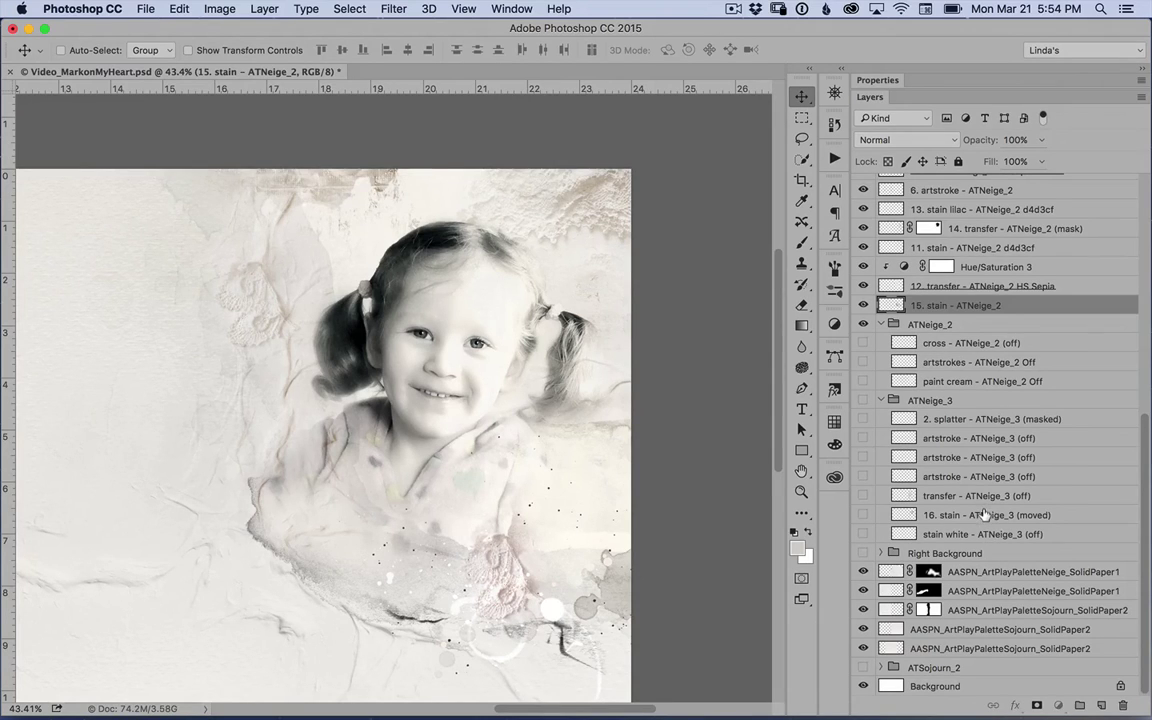
mouse_move(985, 513)
mouse_down()
mouse_move(984, 300)
mouse_move(983, 314)
mouse_up()
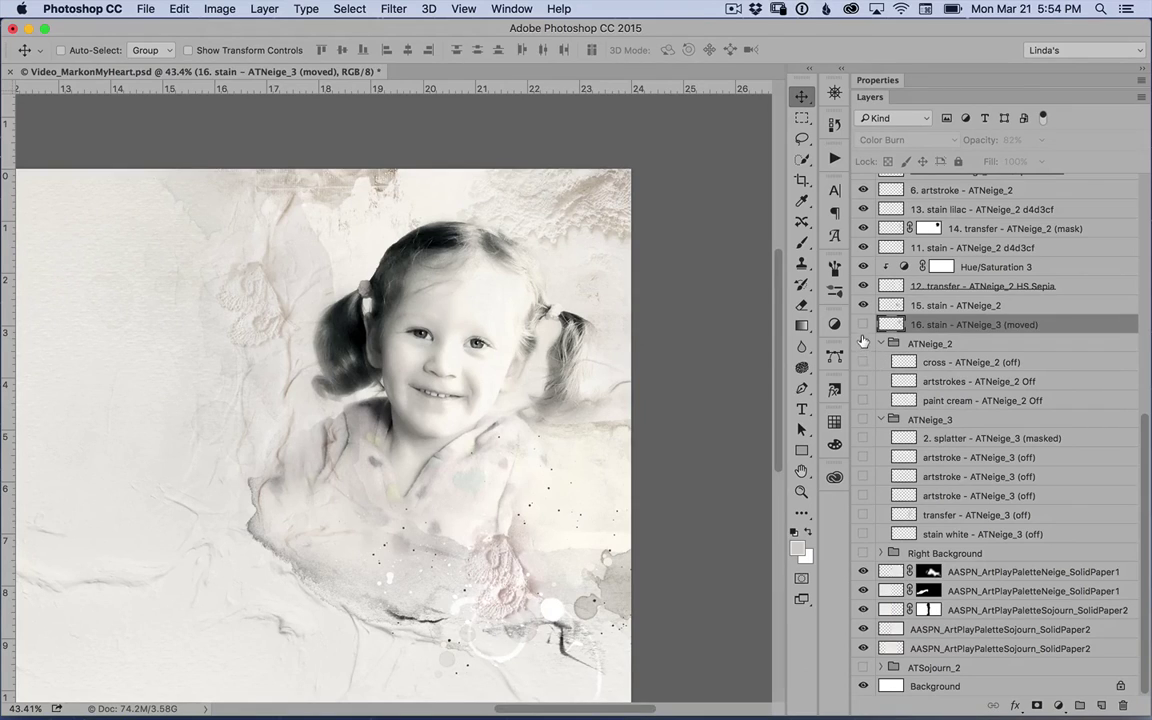
Collapse the ATNeige_2 and ATNeige_3 groups and move both beneath ATSojourn_2, just above the Background layer.
click(880, 343)
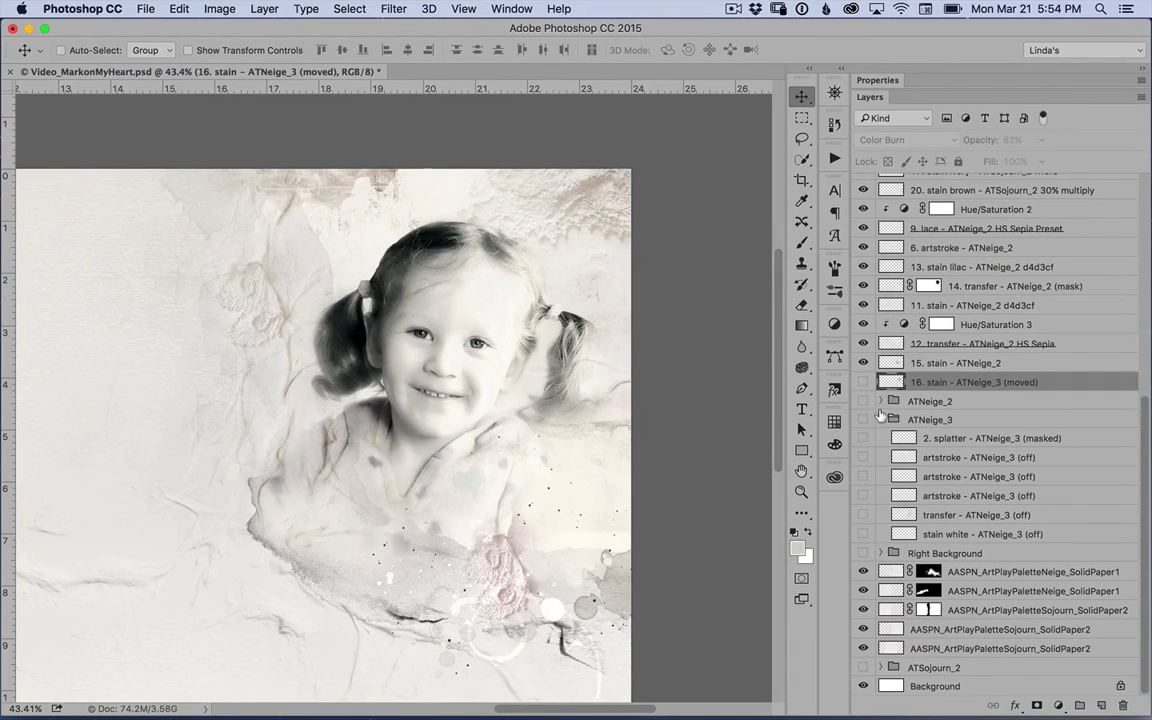
click(880, 419)
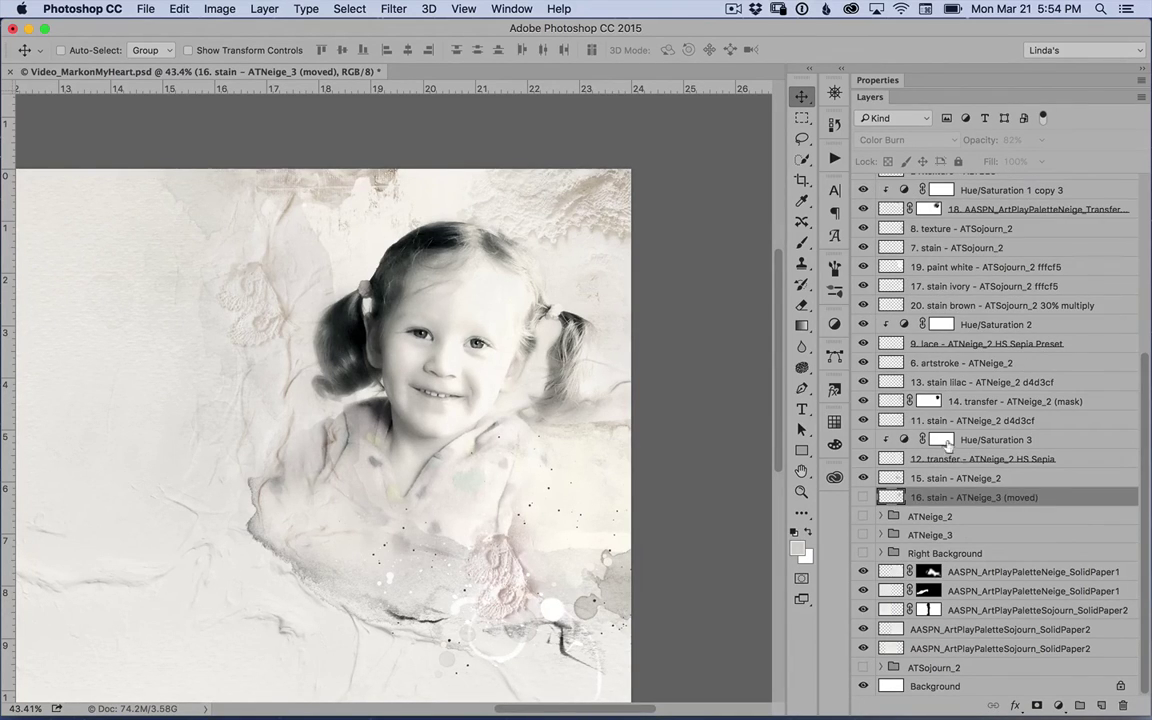
click(975, 513)
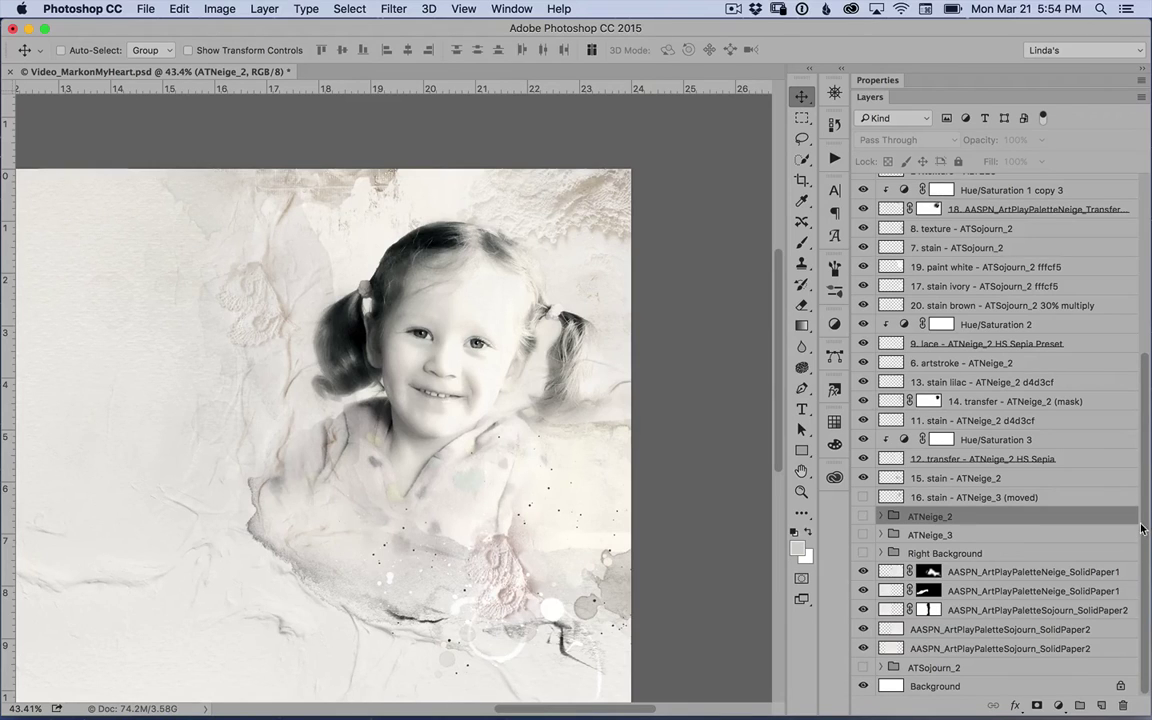
shift+click(997, 535)
drag(997, 535, 1004, 670)
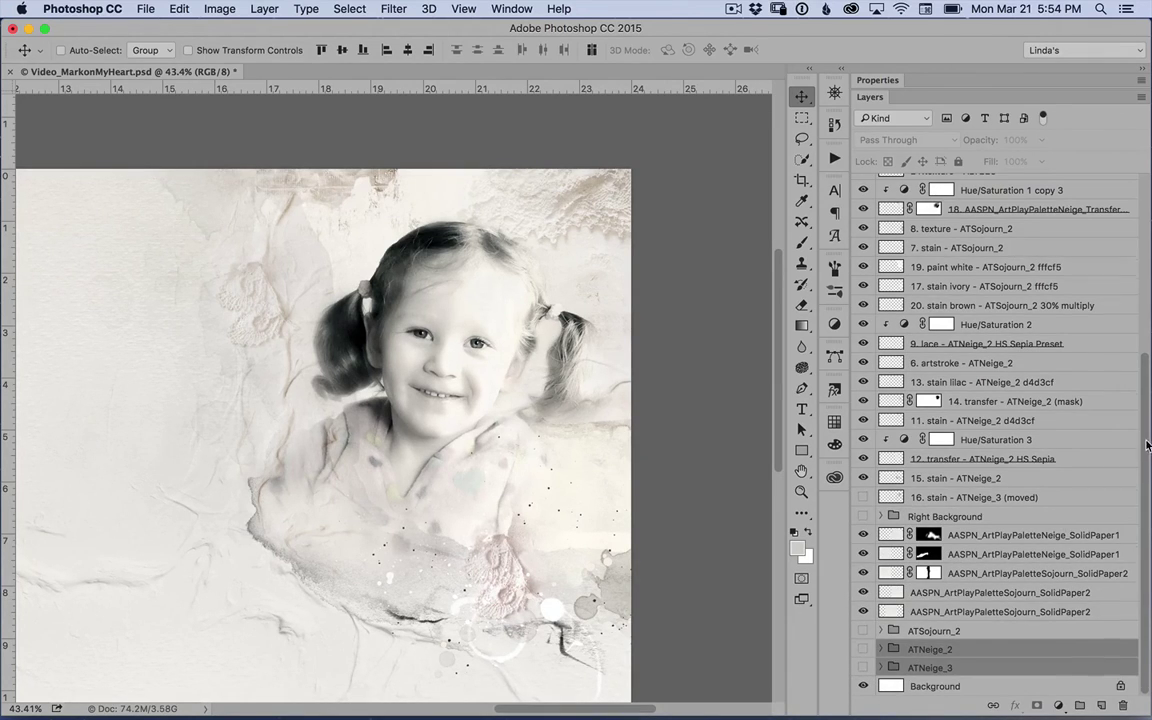
Reorder the 6. artstroke, 7. stain and 8. texture layers into numerical order directly below the 5. Brush6 copy layer.
drag(1147, 445, 1146, 342)
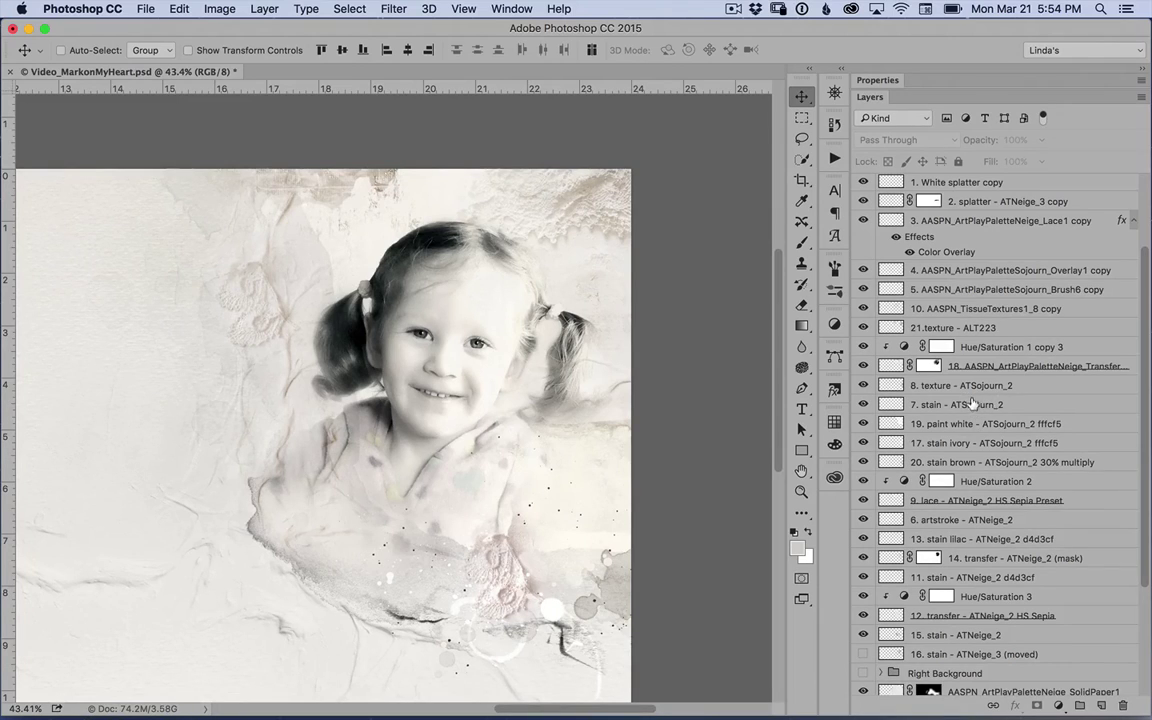
drag(970, 402, 968, 298)
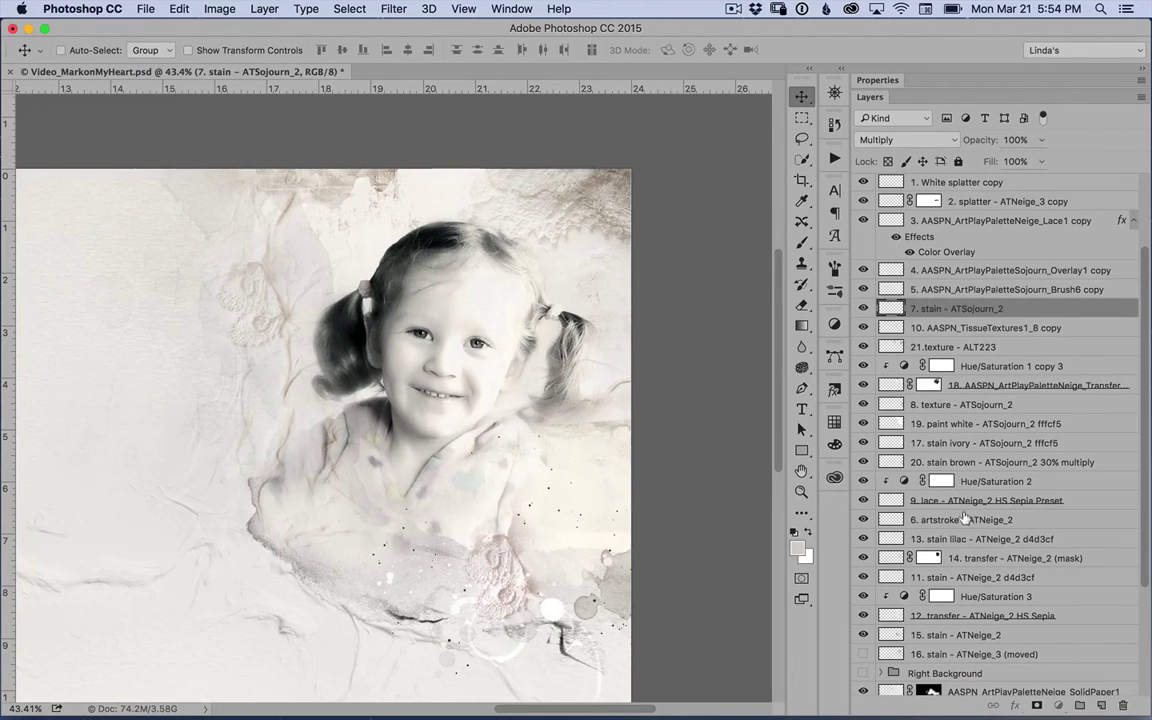
drag(965, 517, 964, 310)
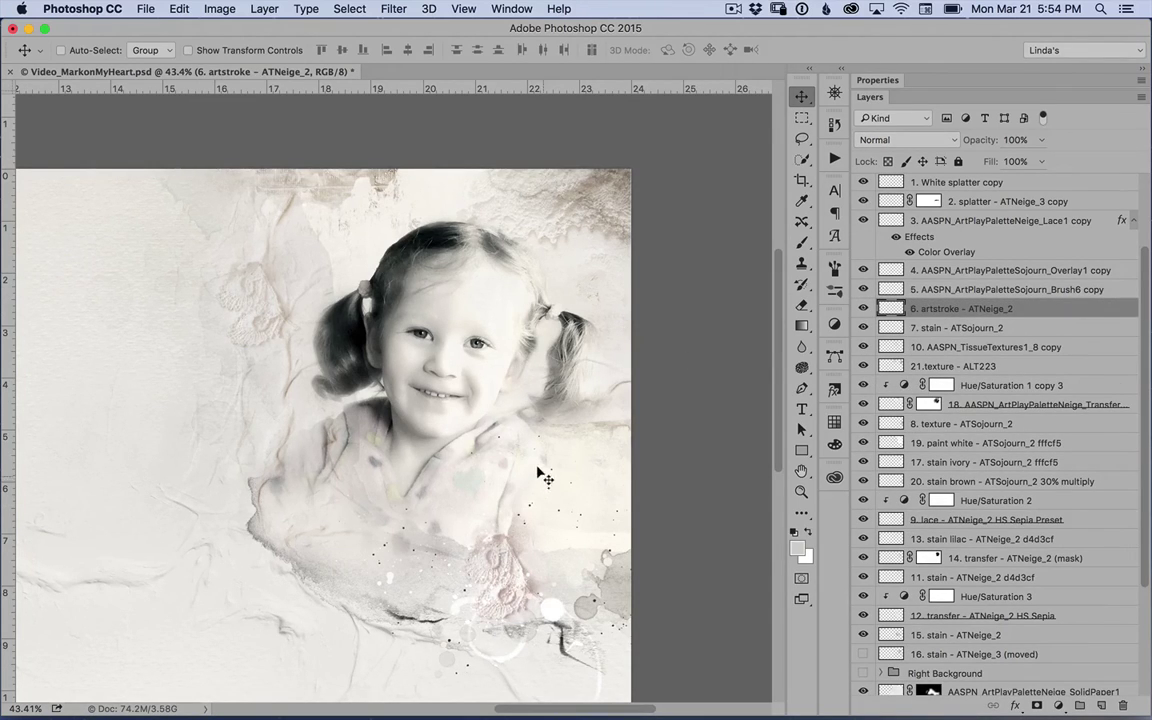
scroll(722, 363, up, 3)
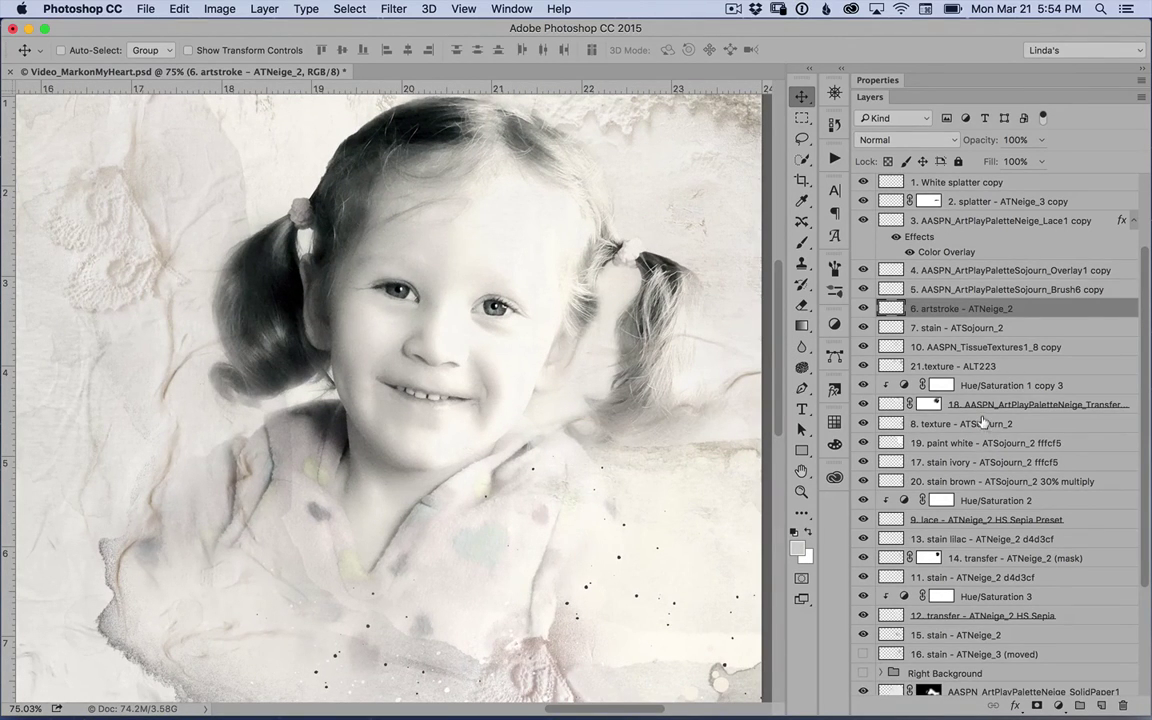
drag(983, 425, 975, 337)
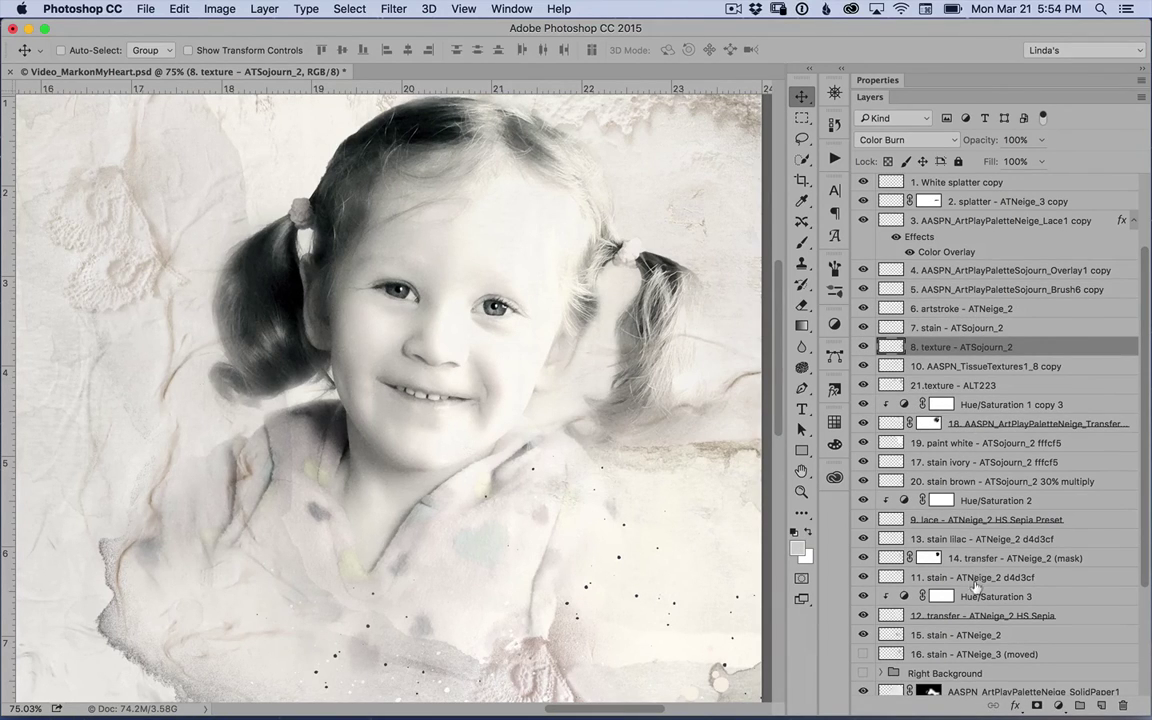
Move the 9. lace layer together with its clipped Hue/Saturation adjustment between 8. texture and 10. TissueTextures1_8 copy.
click(985, 520)
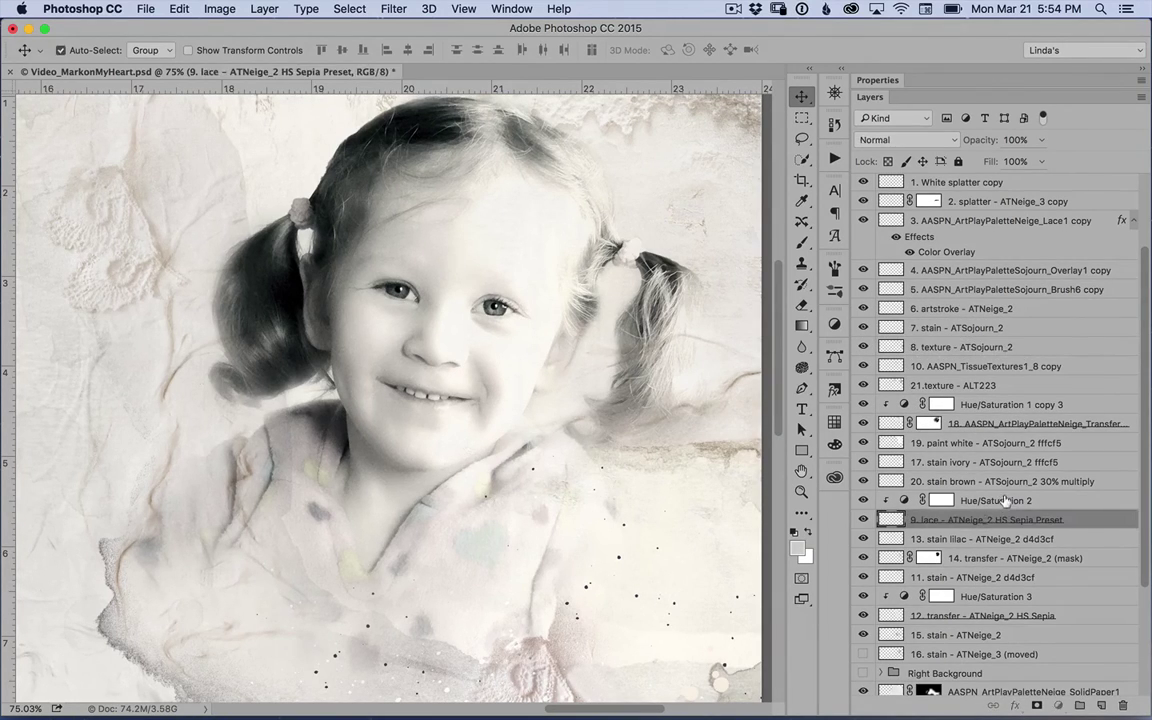
shift+click(1008, 501)
drag(1008, 498, 1010, 362)
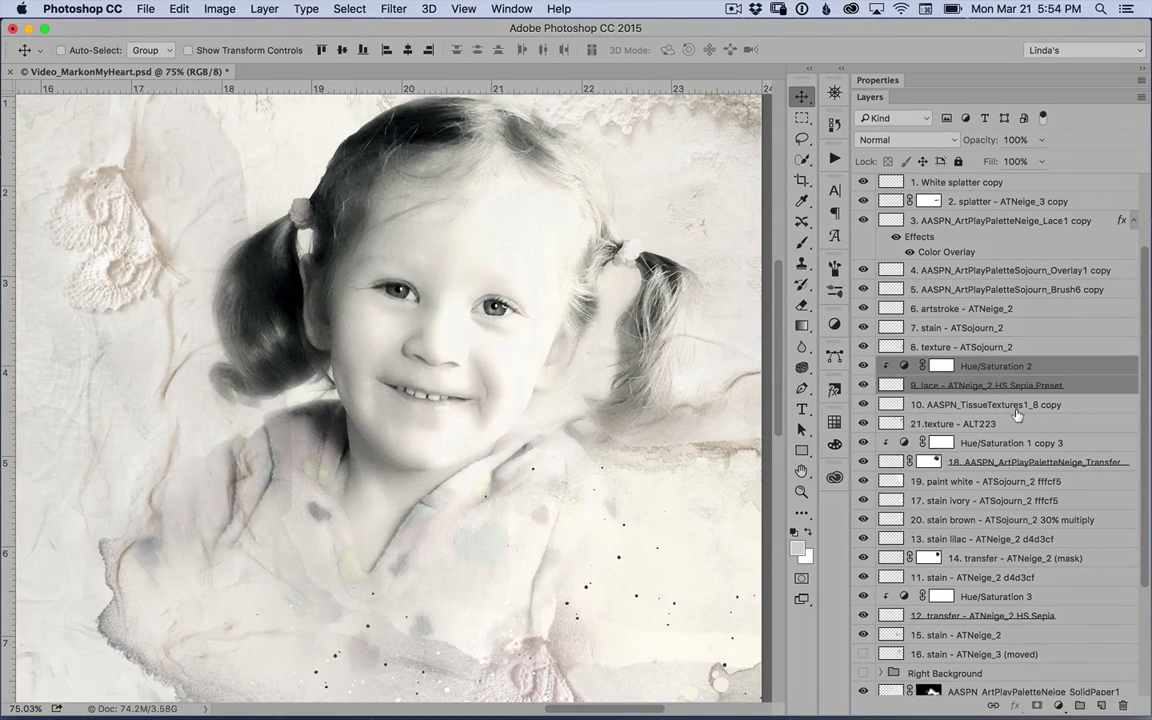
scroll(1014, 418, down, 2)
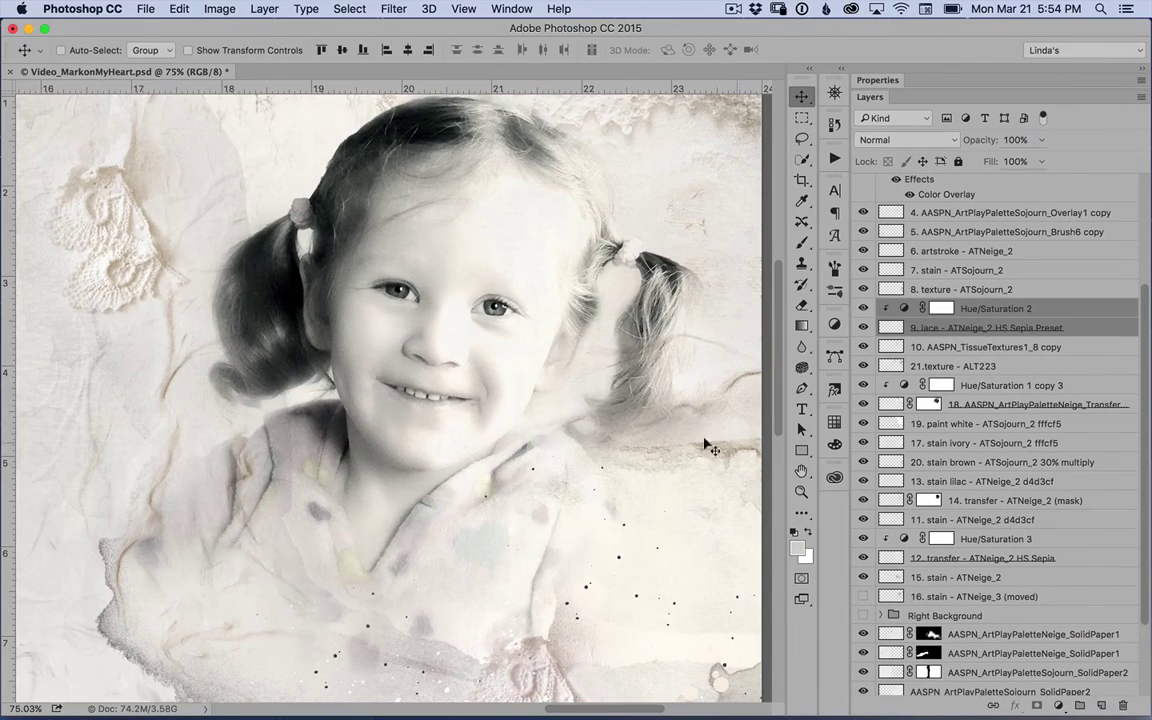
Reorder layers 13, 17, 18, 19, 20 and 21 numerically below the 10. TissueTextures1_8 copy layer, keeping layer 18's clipped Hue/Saturation adjustment with it.
scroll(522, 450, down, 5)
scroll(522, 441, down, 3)
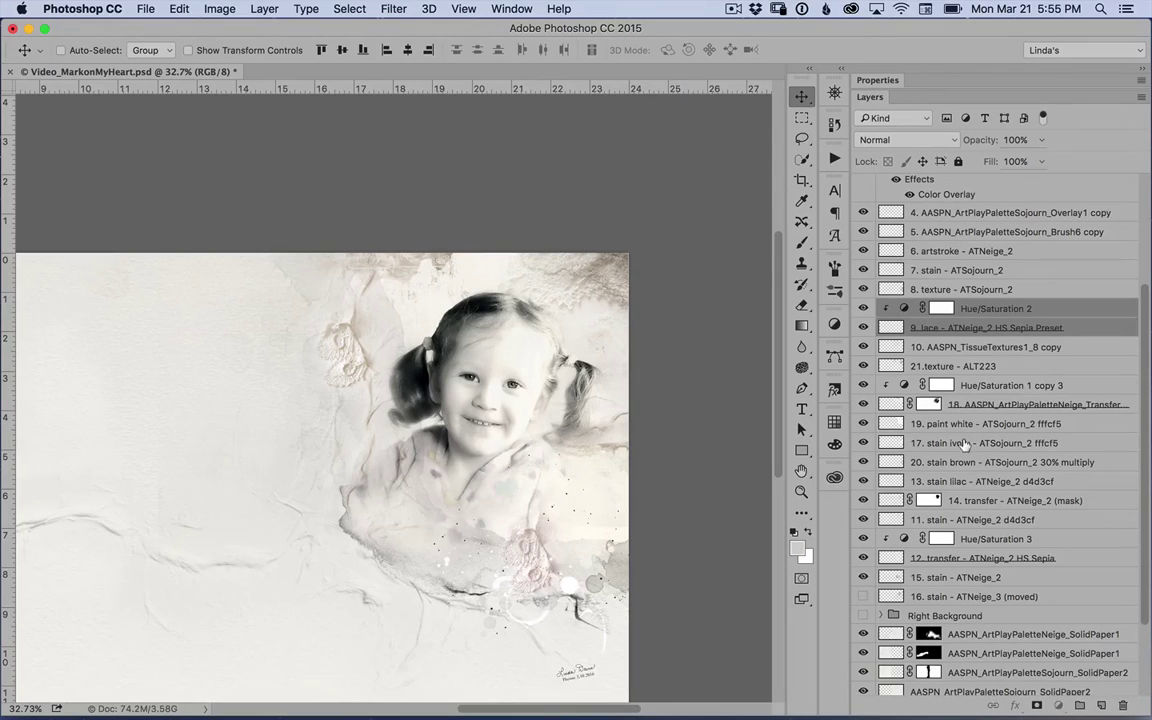
mouse_move(963, 443)
mouse_down()
mouse_move(975, 348)
mouse_move(987, 476)
mouse_move(993, 425)
mouse_up()
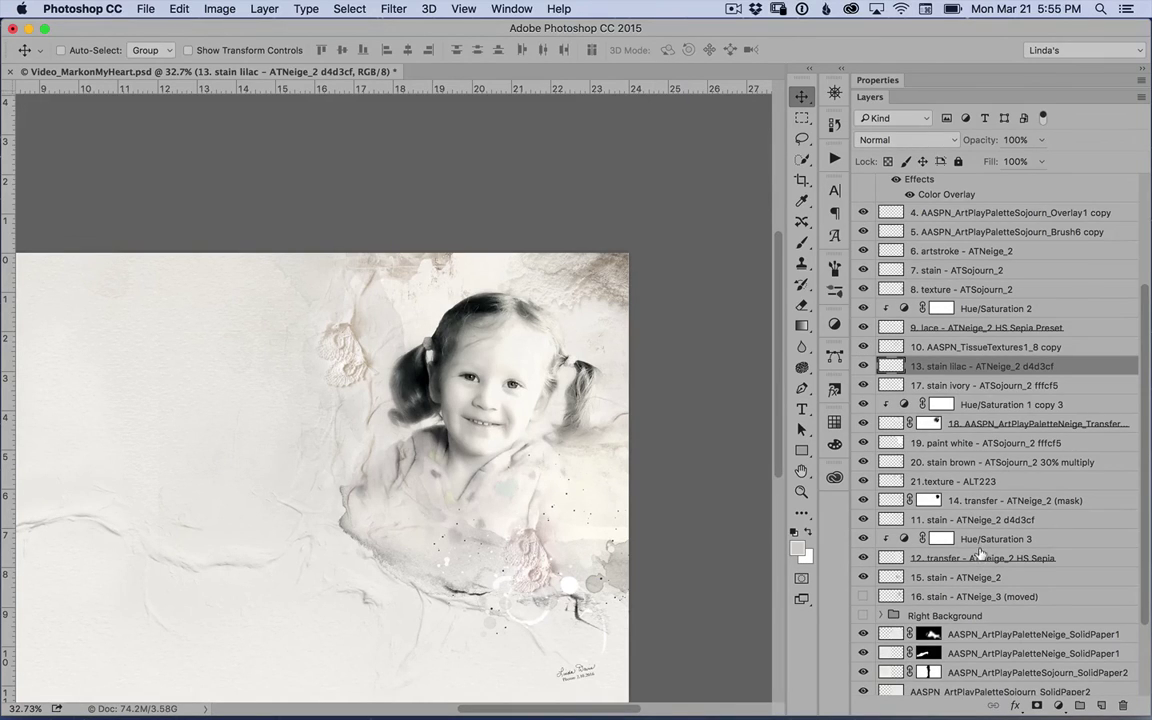
Move 11. stain and 12. transfer, with its clipped Hue/Saturation 3 adjustment, between 10. TissueTextures1_8 copy and 13. stain lilac.
click(980, 521)
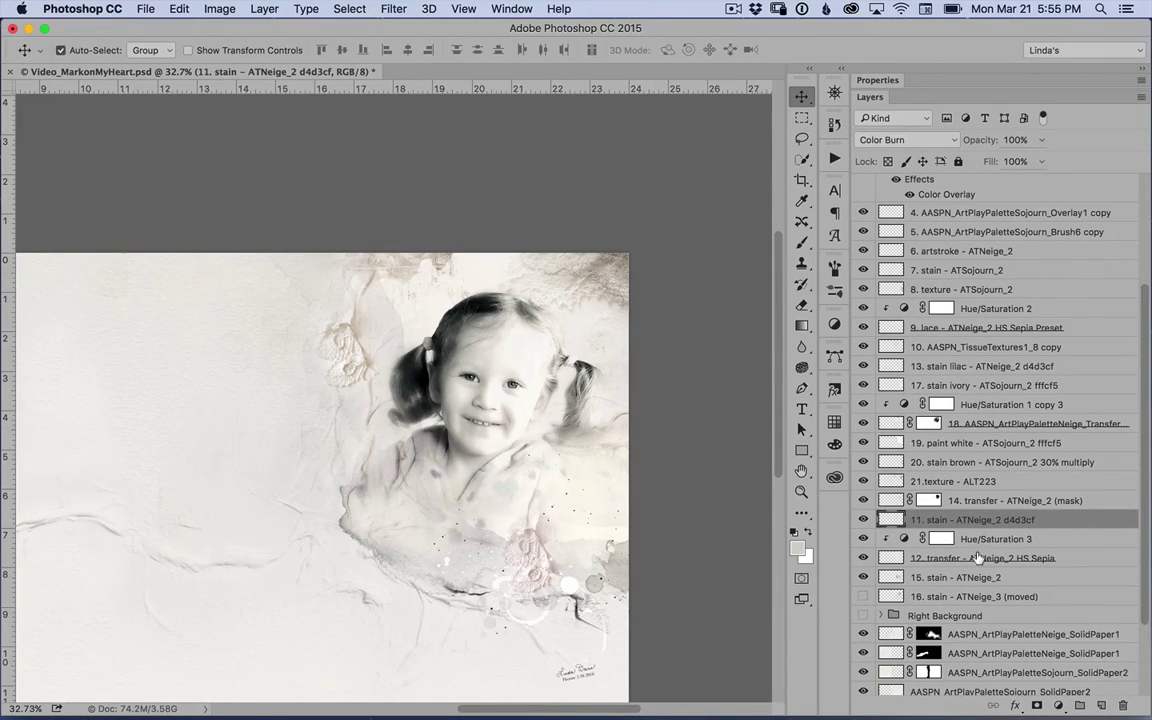
shift+click(978, 557)
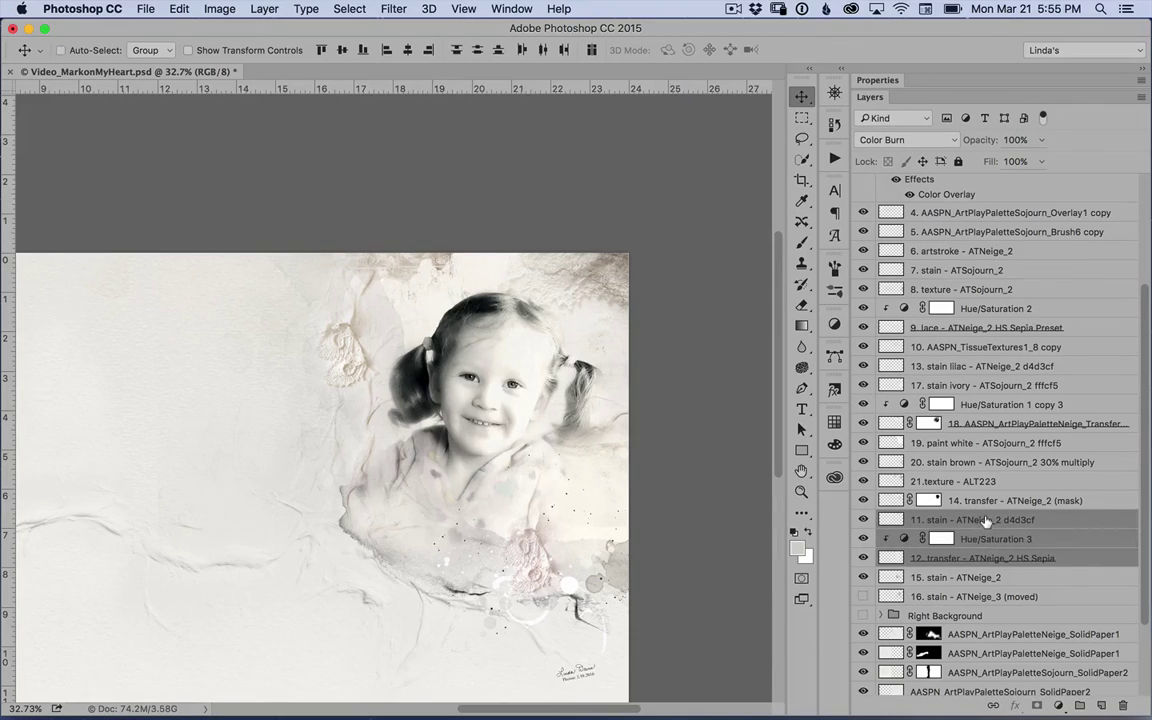
drag(985, 521, 986, 360)
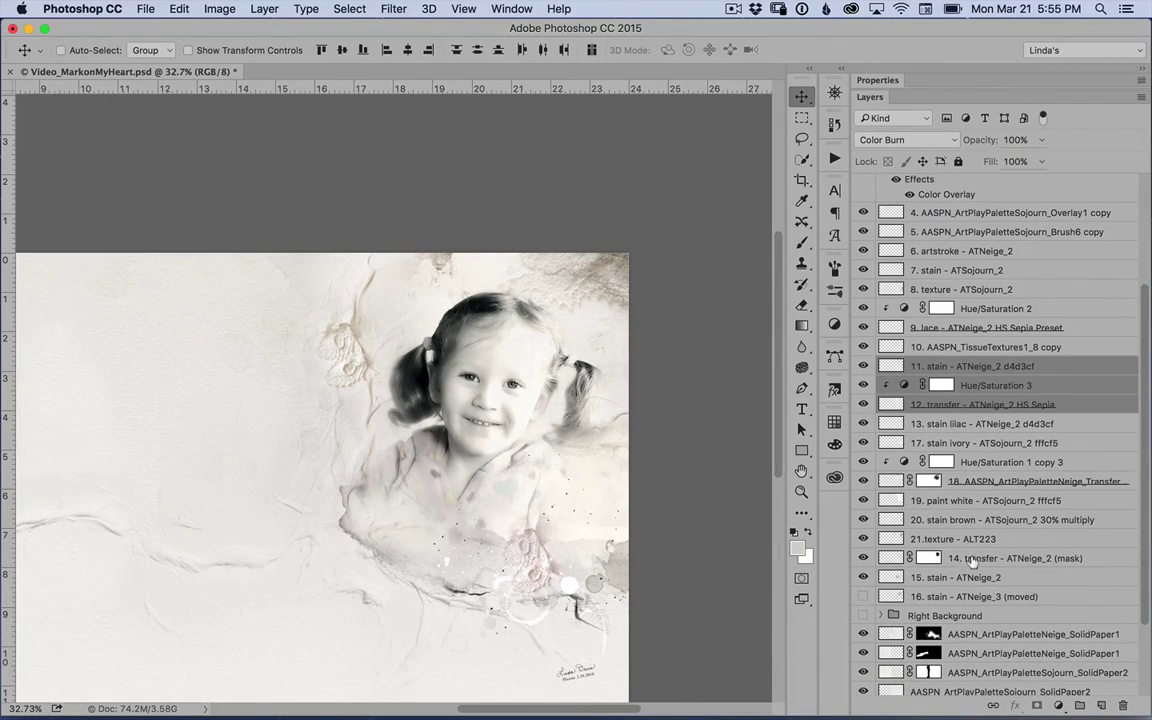
Move the 14. transfer and 15. stain layers into numerical order directly below 13. stain lilac.
drag(985, 558, 985, 433)
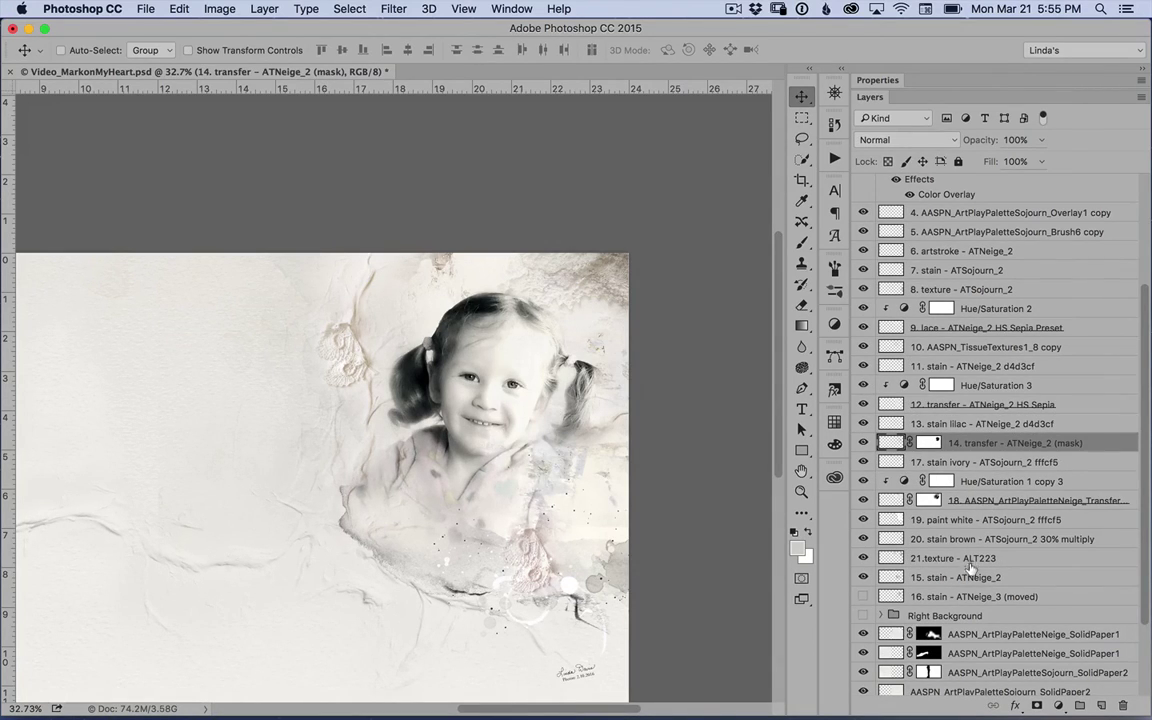
drag(965, 556, 963, 452)
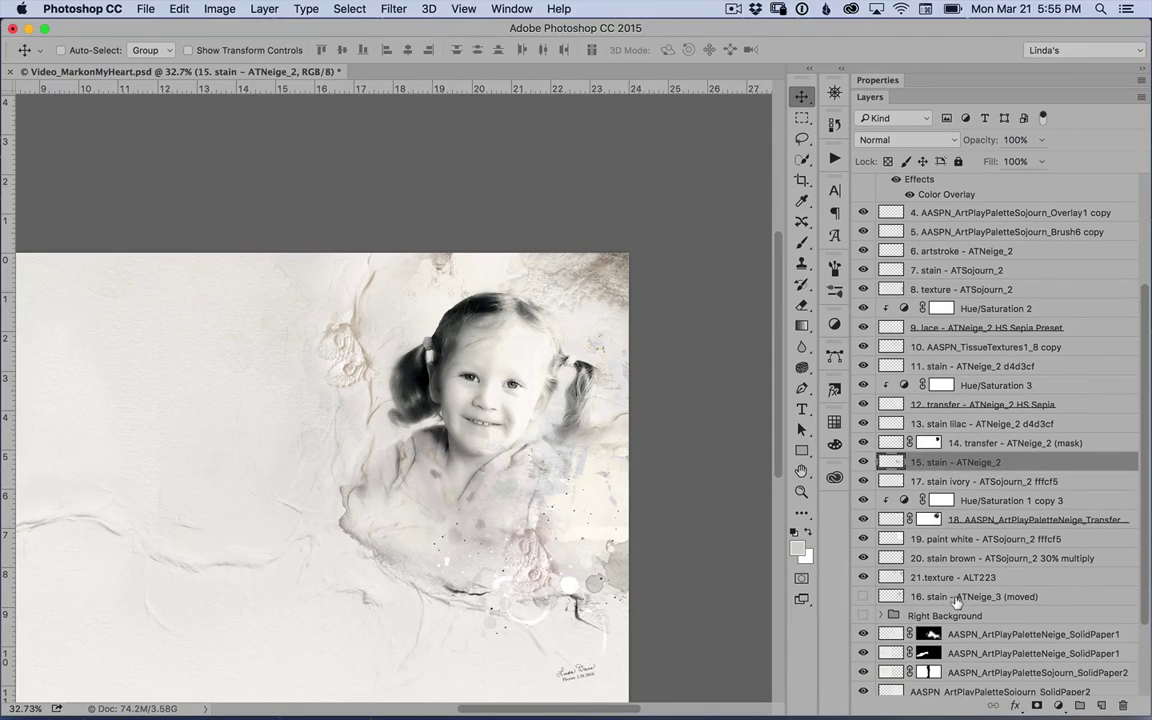
click(957, 598)
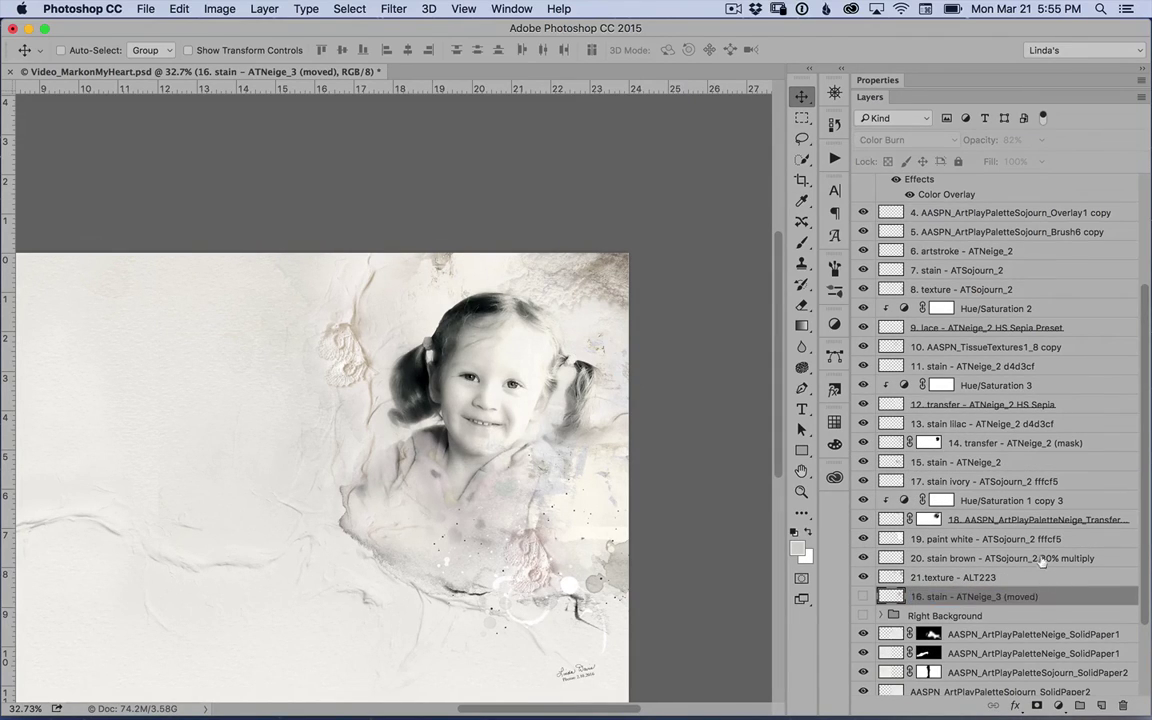
Check the 14. transfer layer's effect, then brush black on its mask over the girl's chin and neck to hide the transfer there.
scroll(668, 481, up, 5)
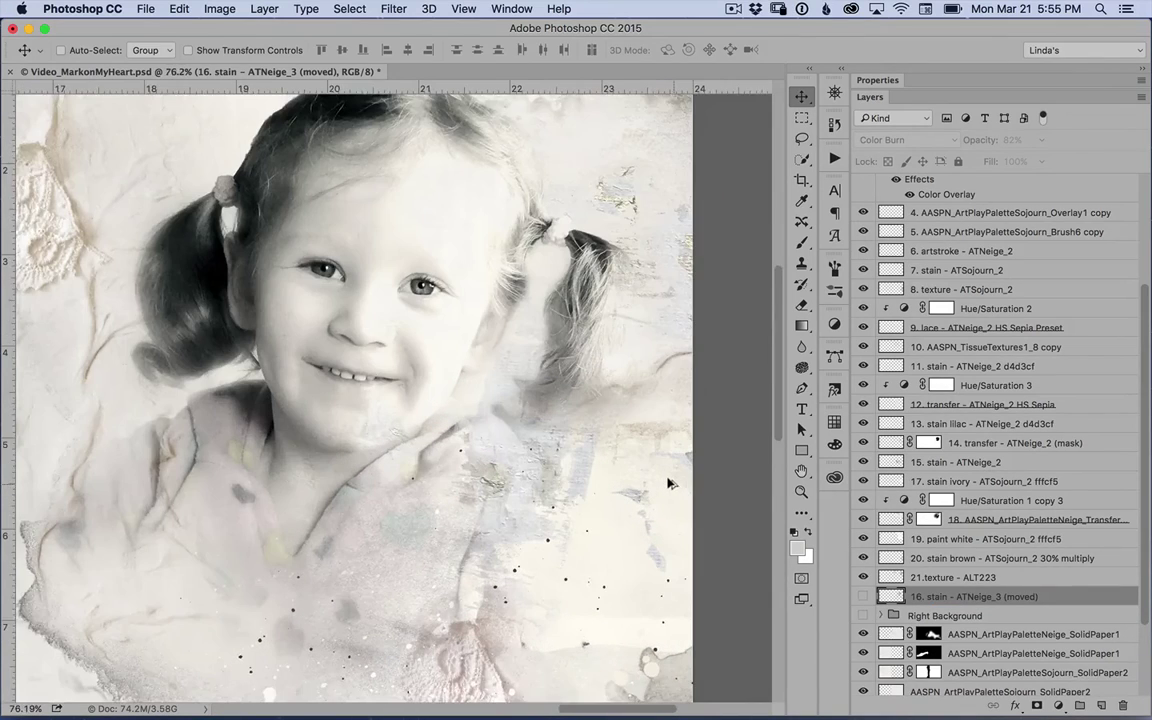
click(862, 442)
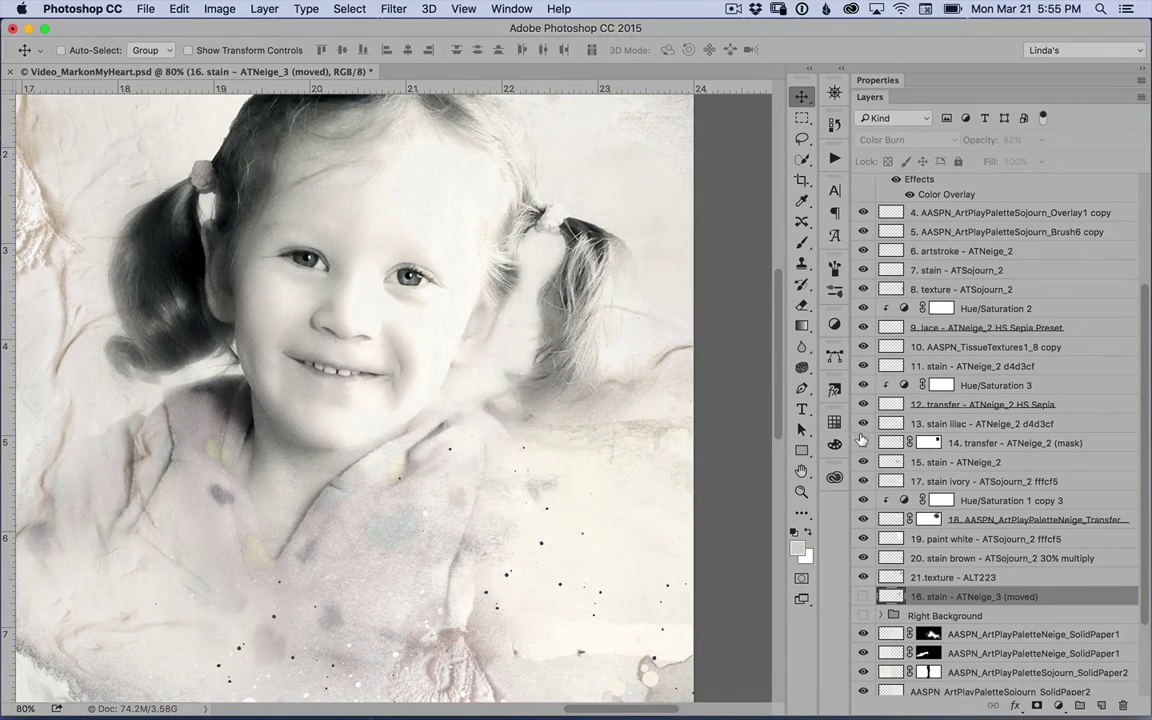
click(862, 442)
click(930, 441)
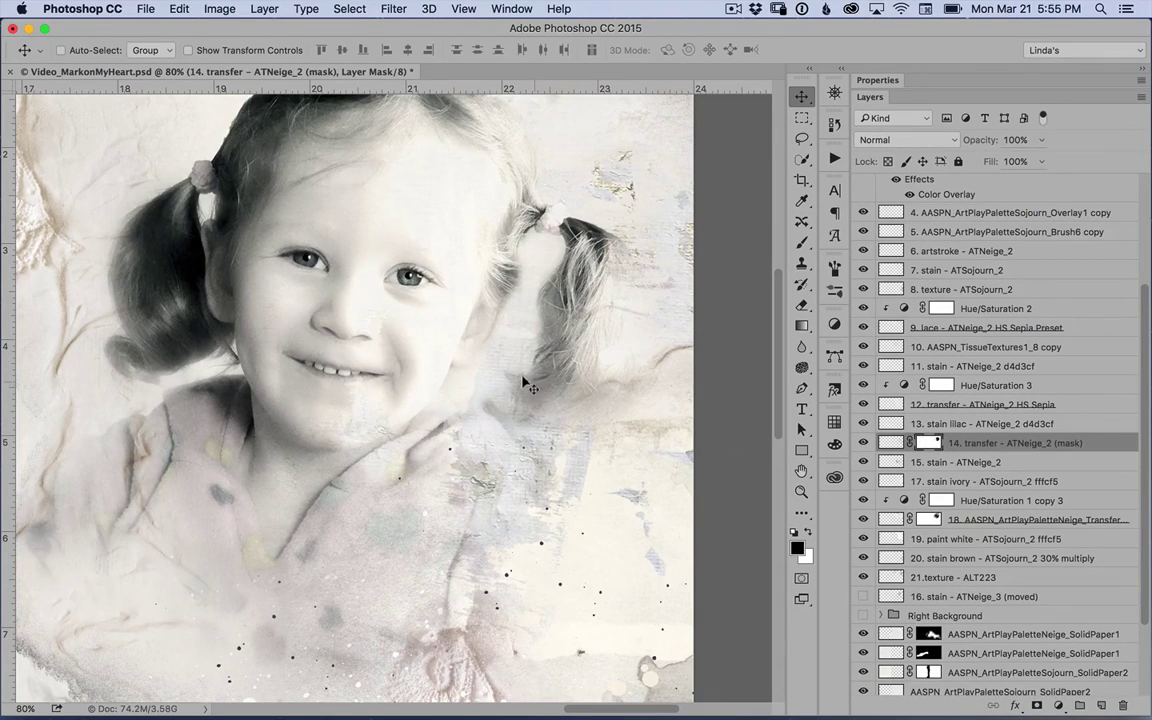
key(b)
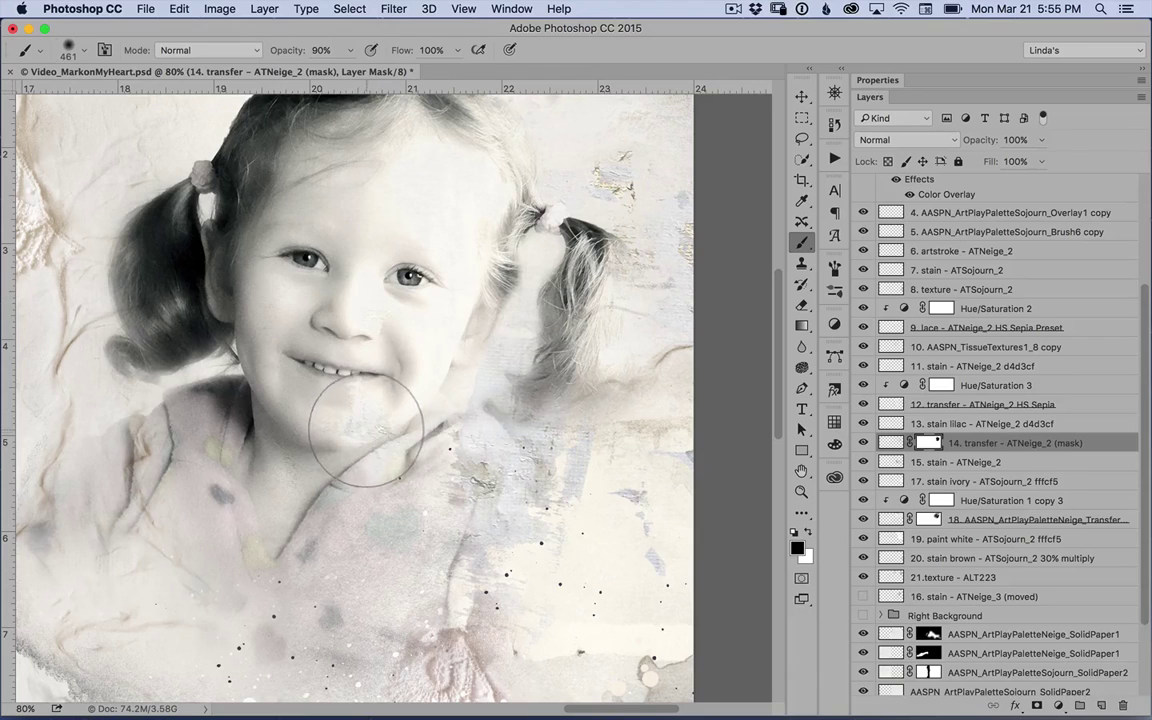
mouse_move(361, 428)
mouse_down()
mouse_move(334, 417)
mouse_move(360, 393)
mouse_move(326, 458)
mouse_up()
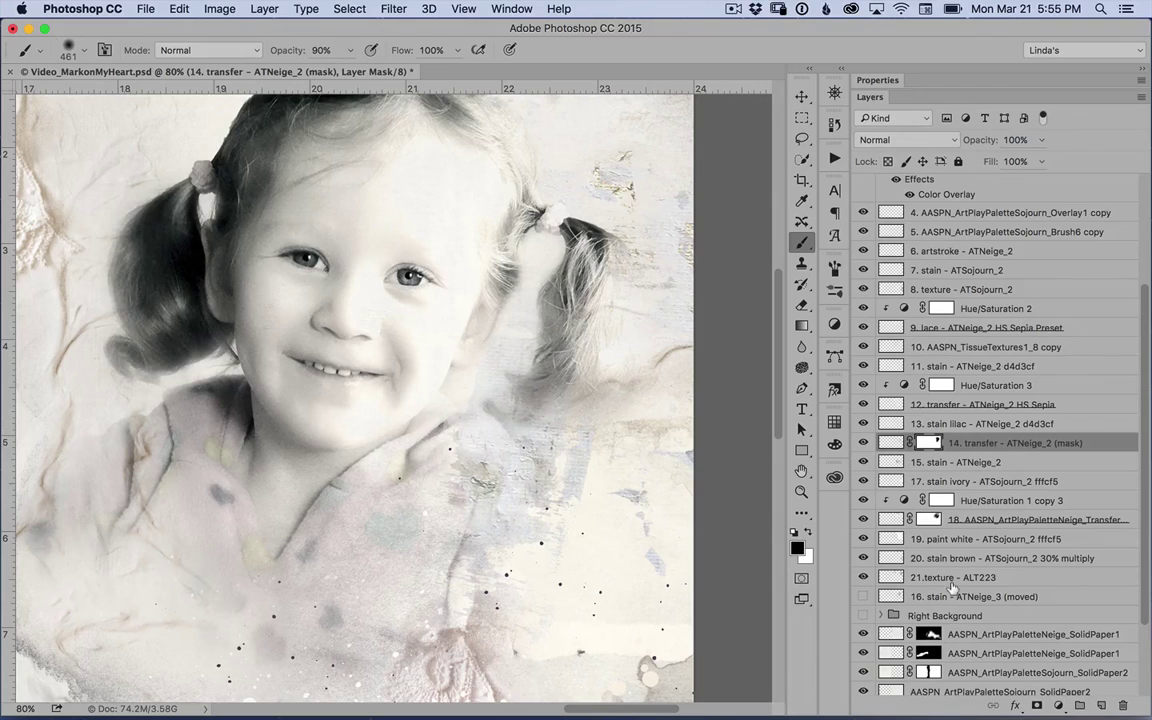
Move the hidden 16. stain - ATNeige_3 layer between 15. stain and 17. stain ivory.
drag(953, 594, 965, 476)
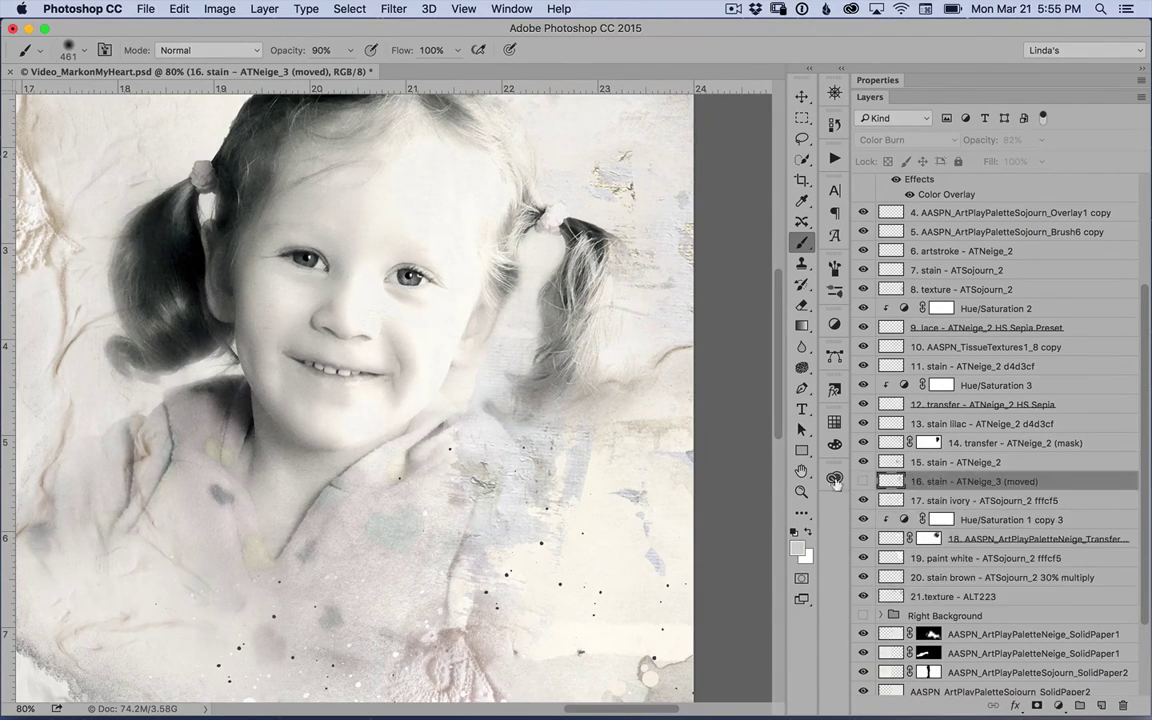
scroll(550, 405, down, 6)
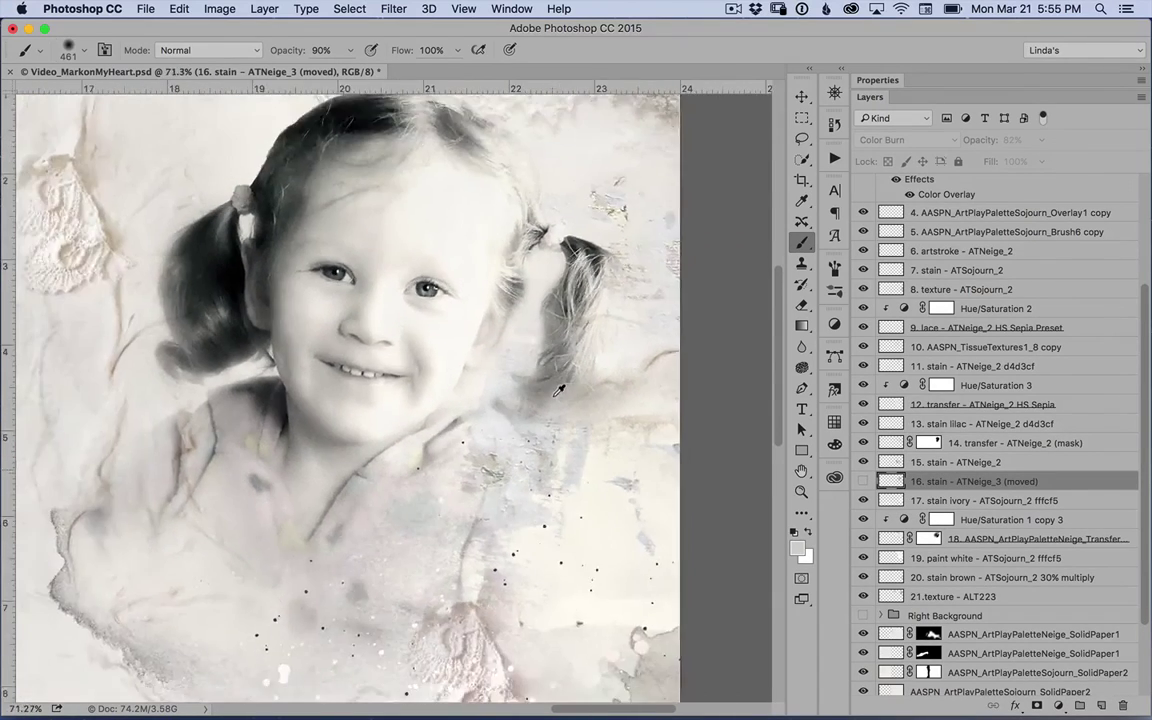
scroll(585, 387, down, 1)
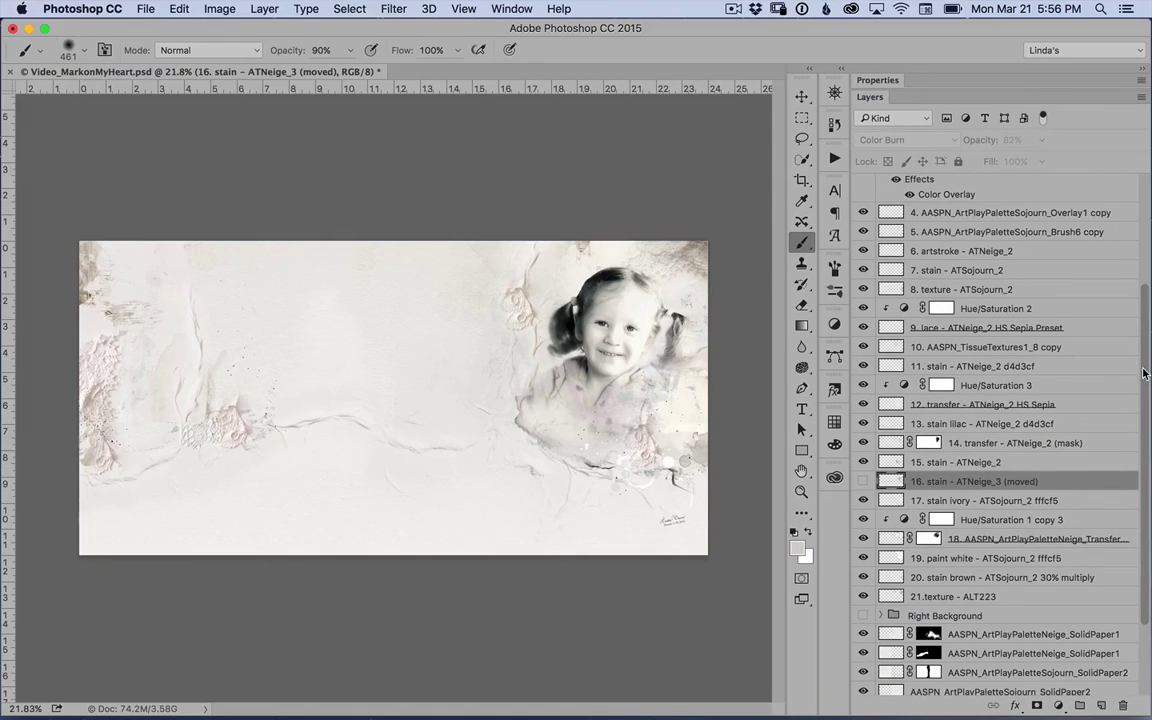
Toggle the Composite layer at the top of the stack to compare it with the current layout, leaving it visible.
drag(1145, 373, 1149, 254)
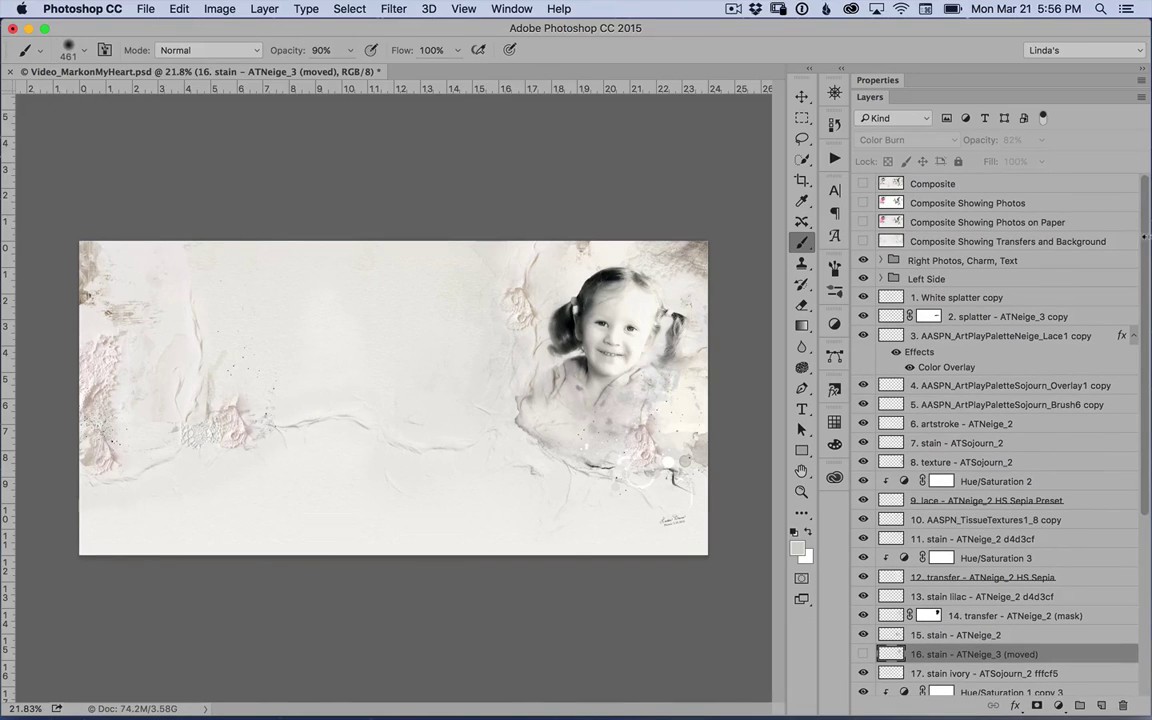
click(860, 183)
click(860, 183)
click(858, 183)
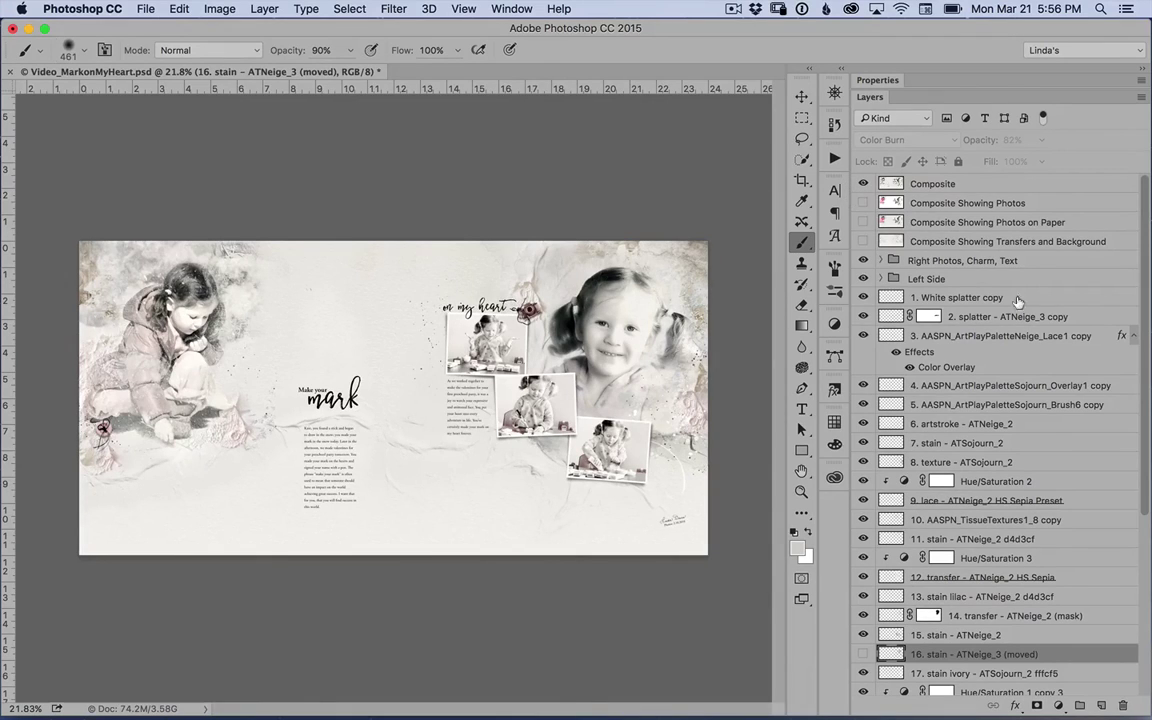
Show the 16. stain layer and compare the layout with the Composite again, leaving the Composite visible and the Move tool active.
click(863, 655)
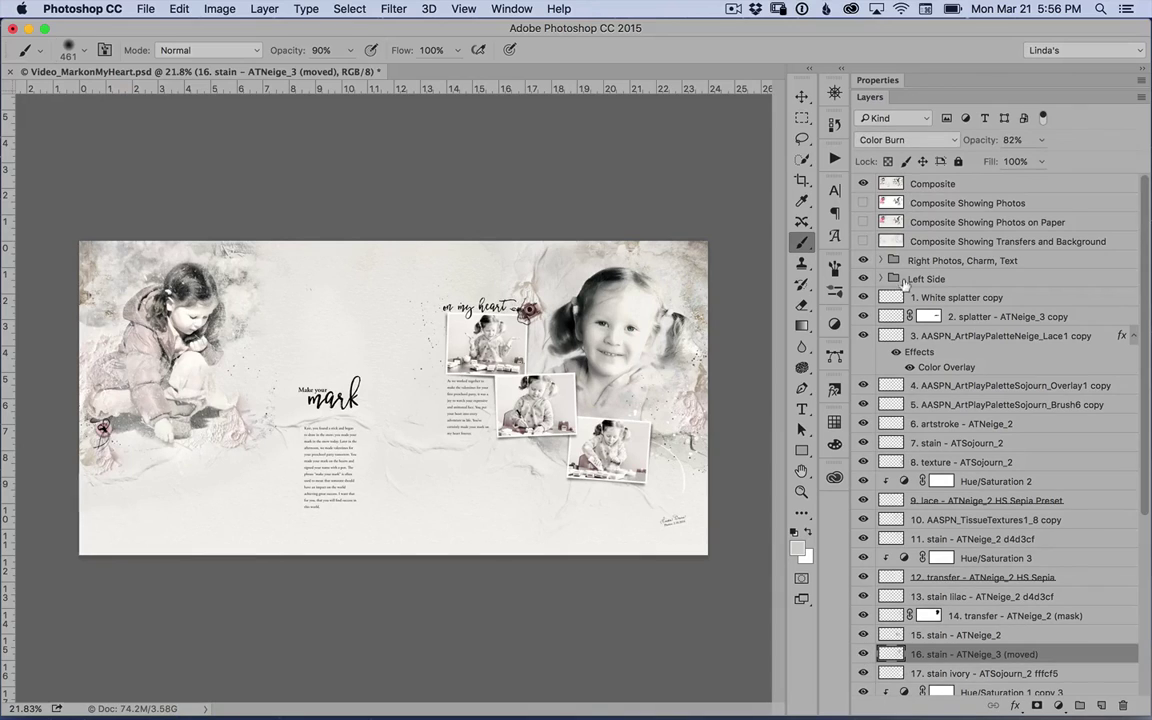
click(862, 181)
click(862, 181)
key(v)
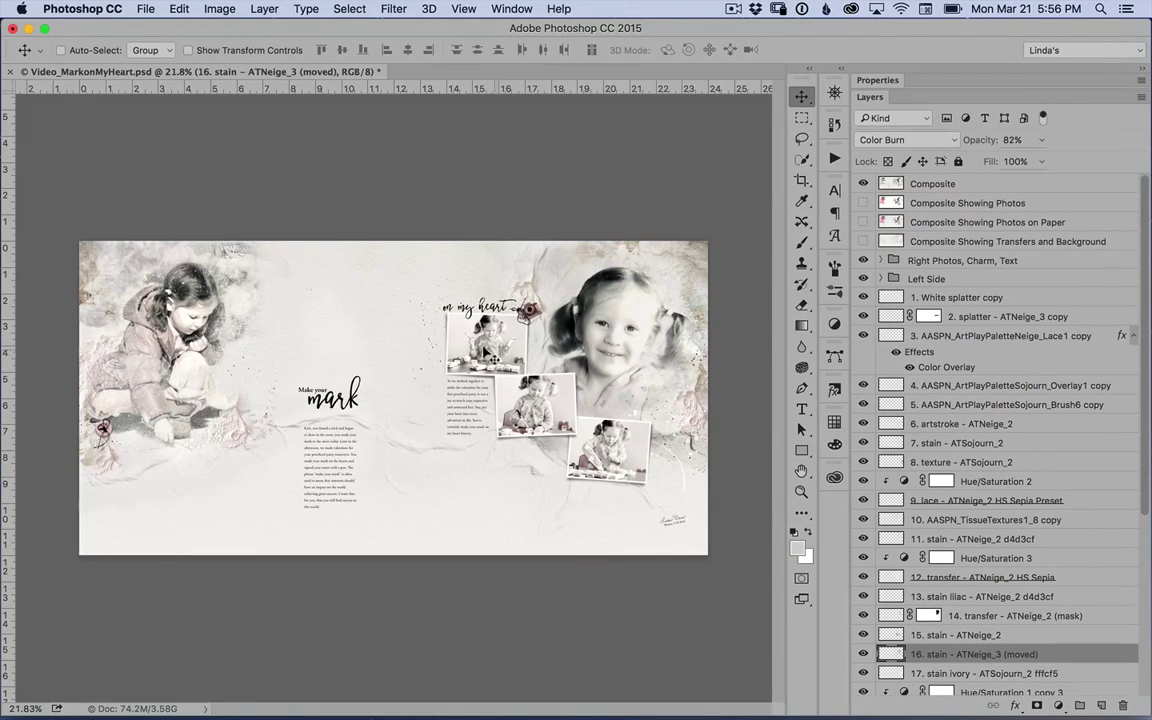